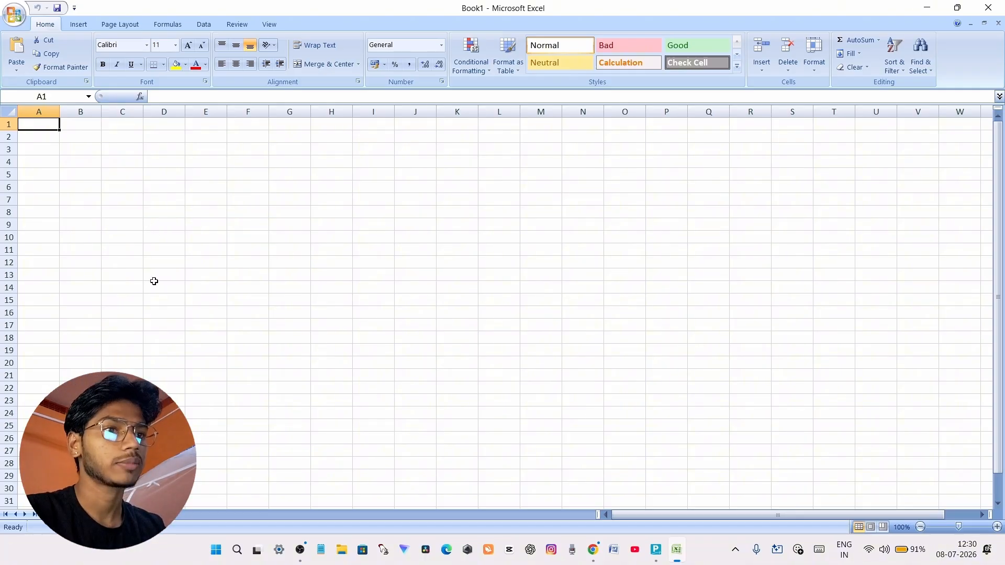
Enter the column heading SR NO. in cell A1
scroll(192, 292, "up", 6)
scroll(192, 292, "up", 1)
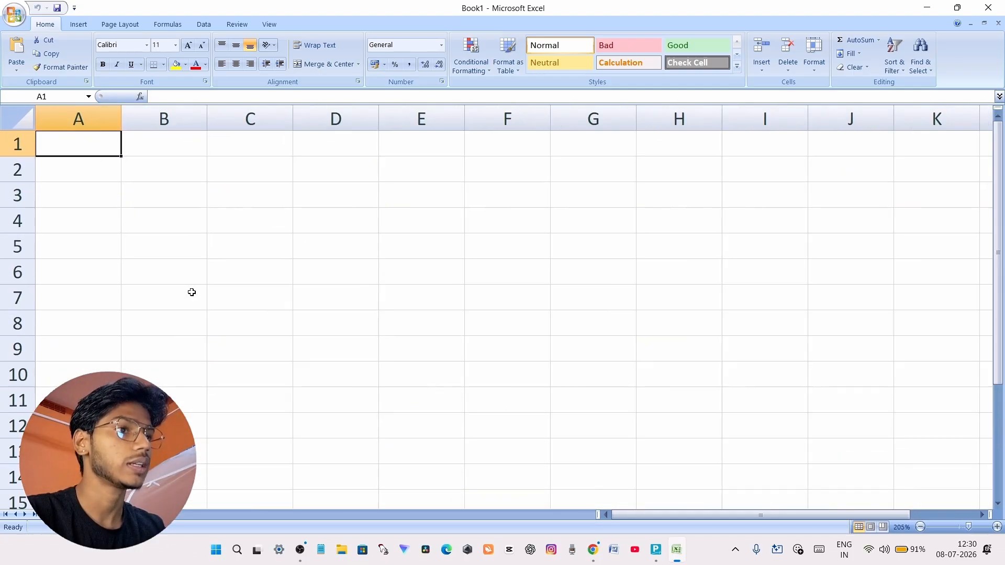
scroll(191, 292, "down", 4)
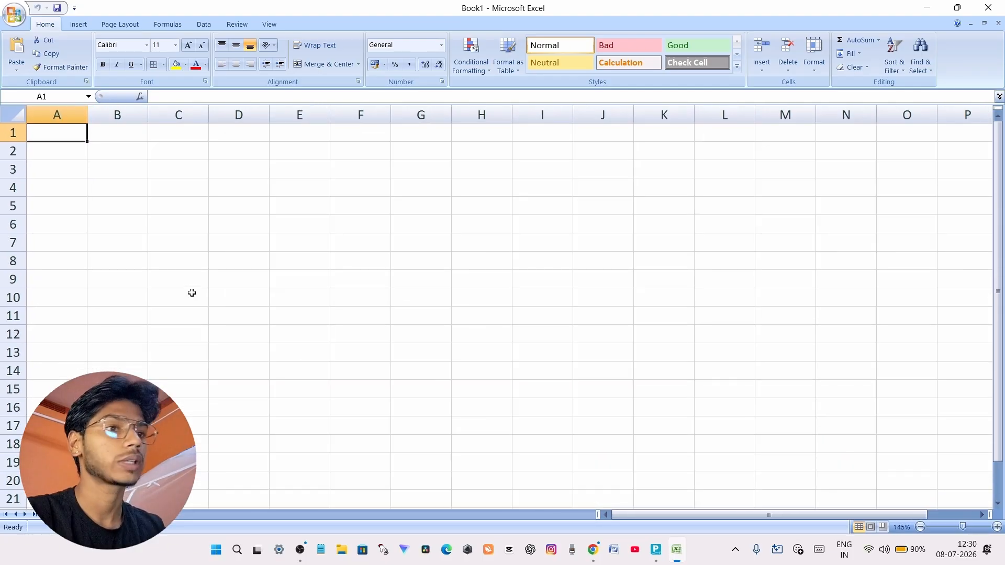
scroll(192, 293, "up", 3)
scroll(192, 293, "down", 1)
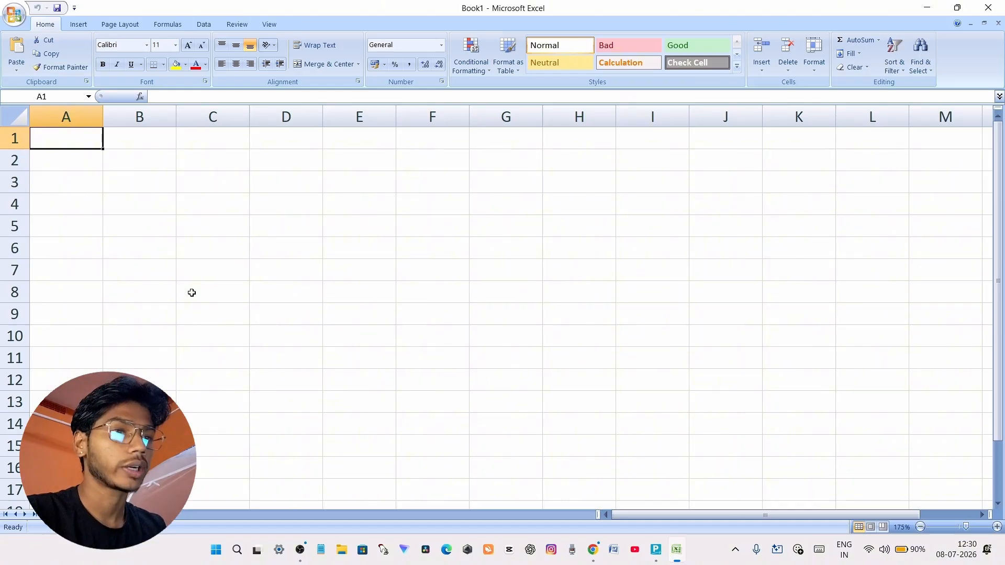
scroll(191, 293, "up", 1)
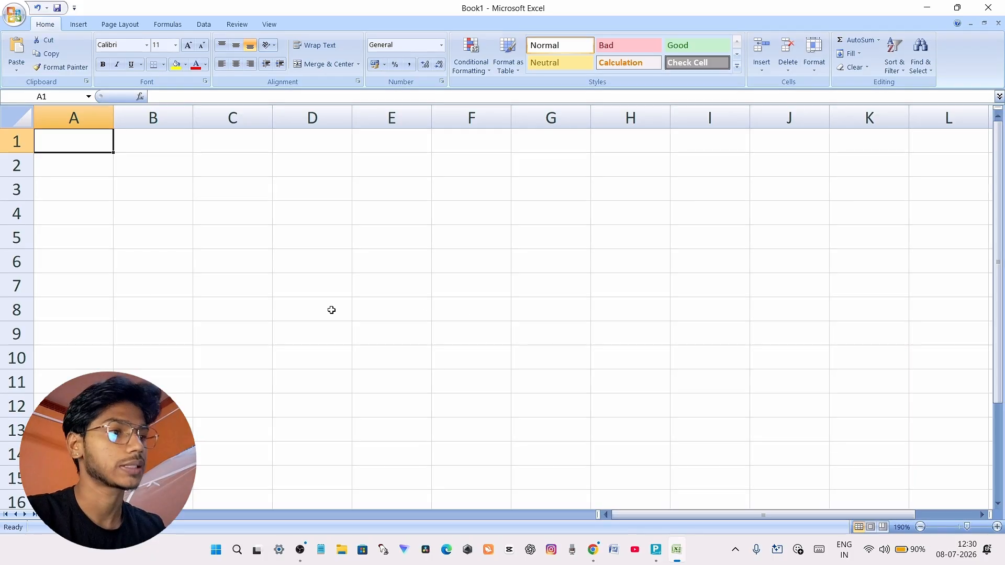
scroll(332, 310, "up", 1)
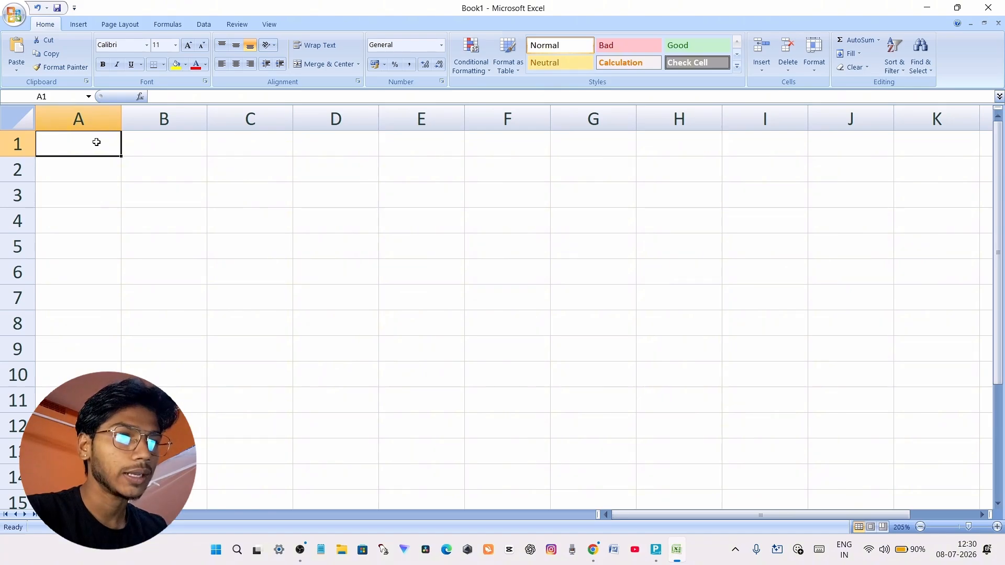
mouse_move(97, 142)
left_mouse_down()
mouse_move(628, 155)
mouse_move(94, 148)
left_mouse_up()
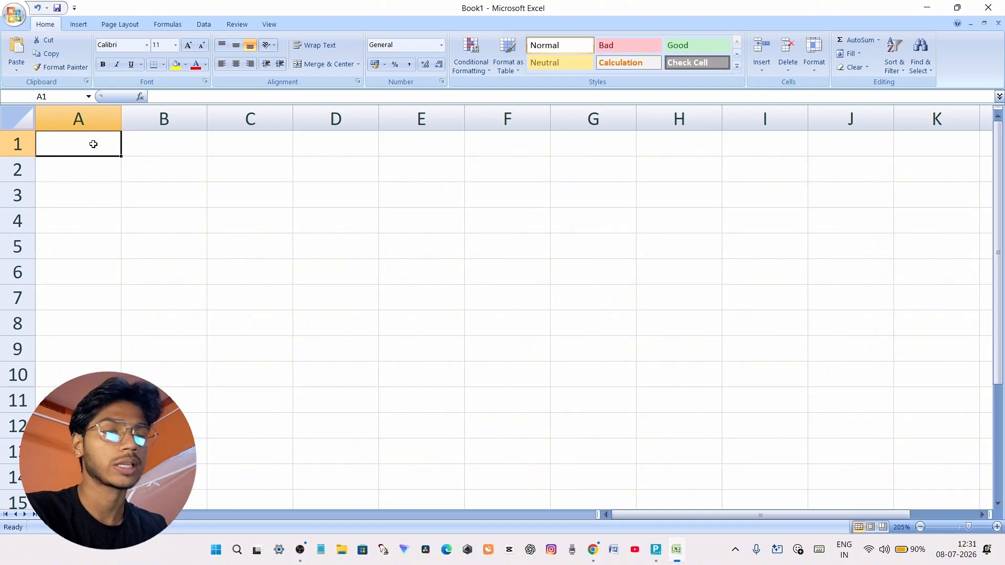
type("SR")
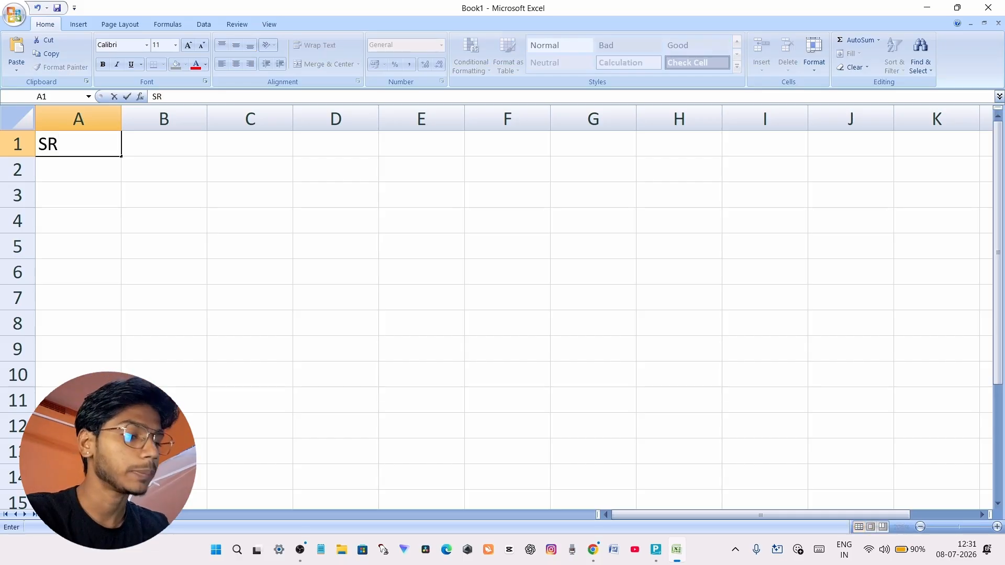
type(" NO.")
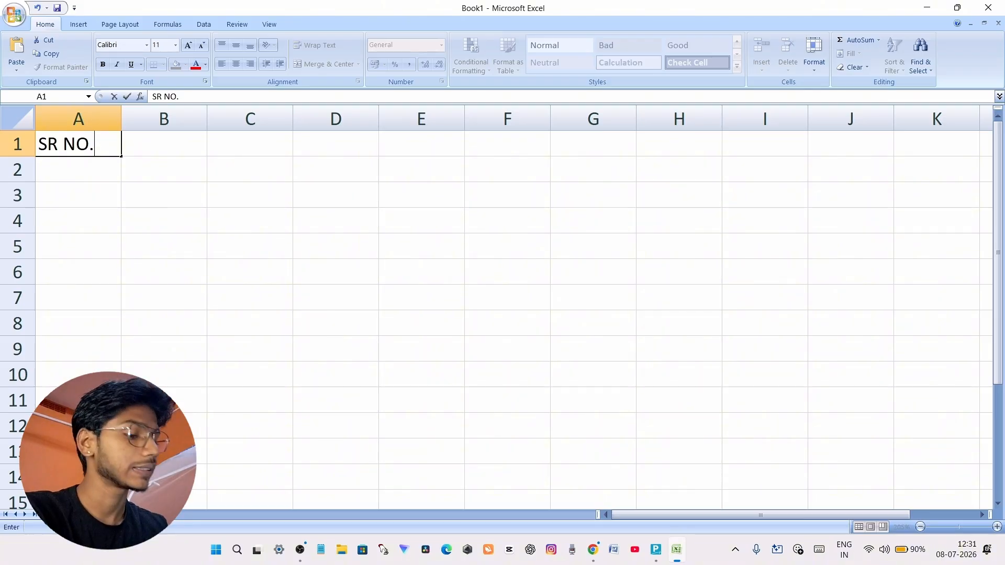
key("Tab")
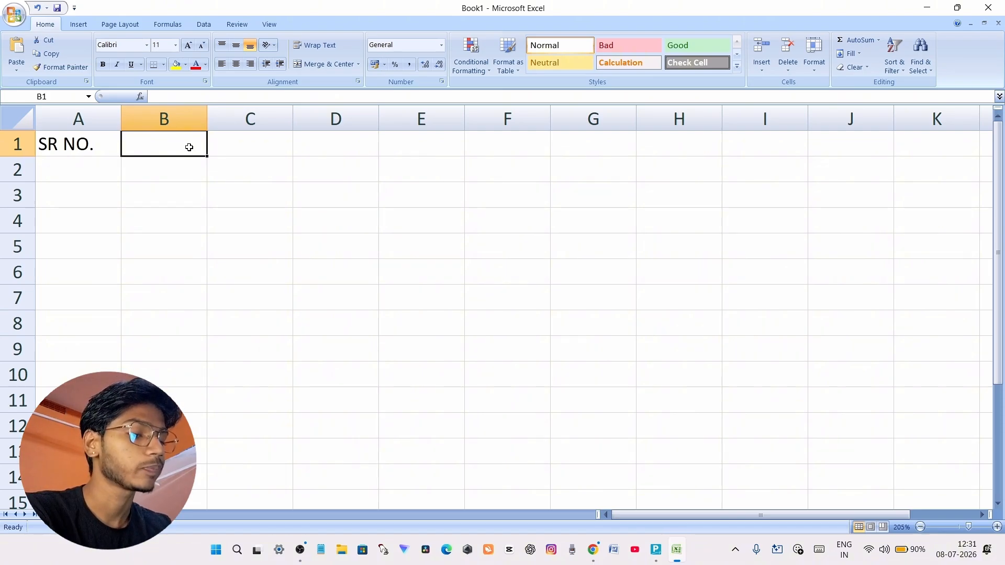
Enter the column heading NAME OF STUDENTS in cell B1
type("NAME OF TU")
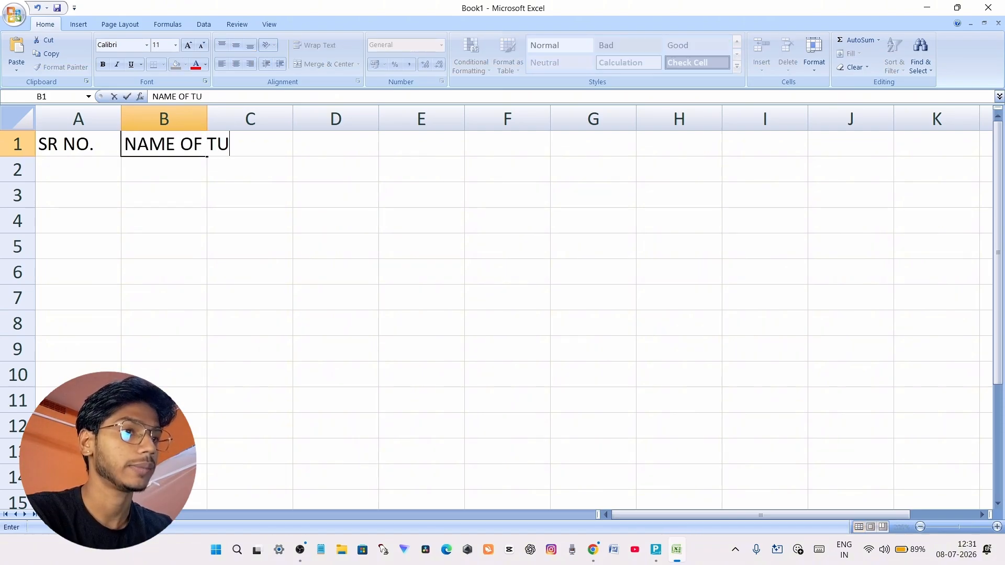
key("BackSpace")
key("BackSpace")
type("STUD")
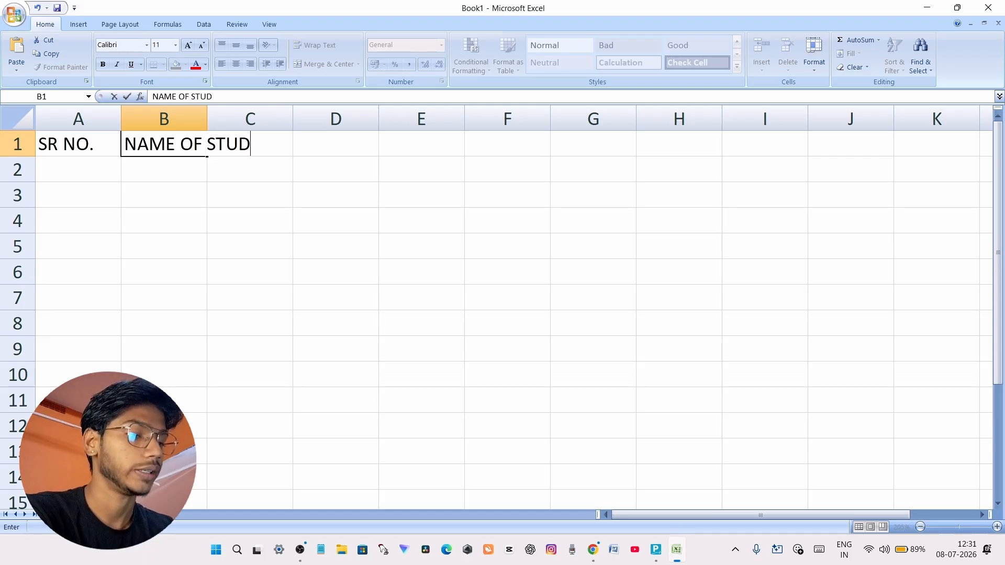
type("ENTS")
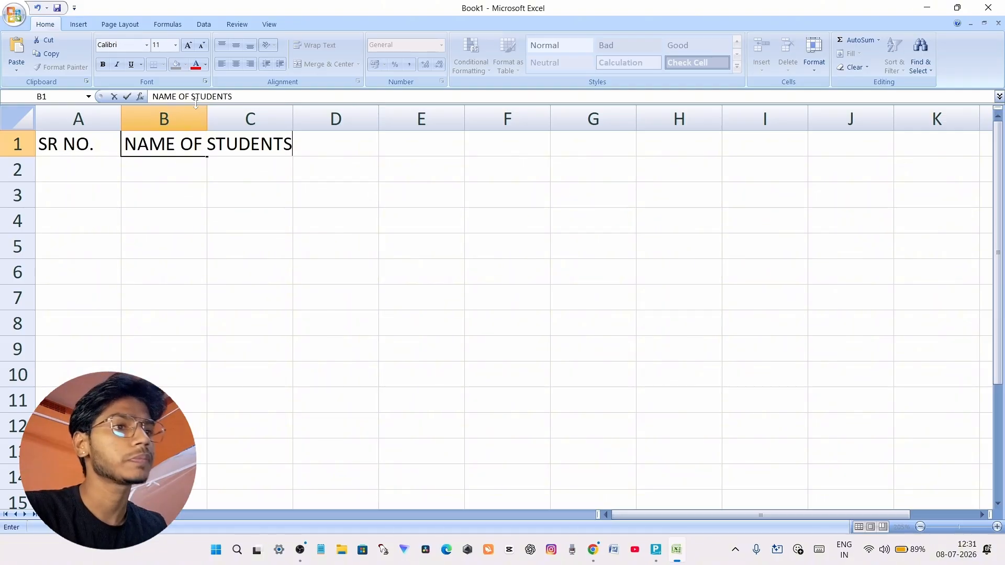
key("F2")
key("Left")
key("Left")
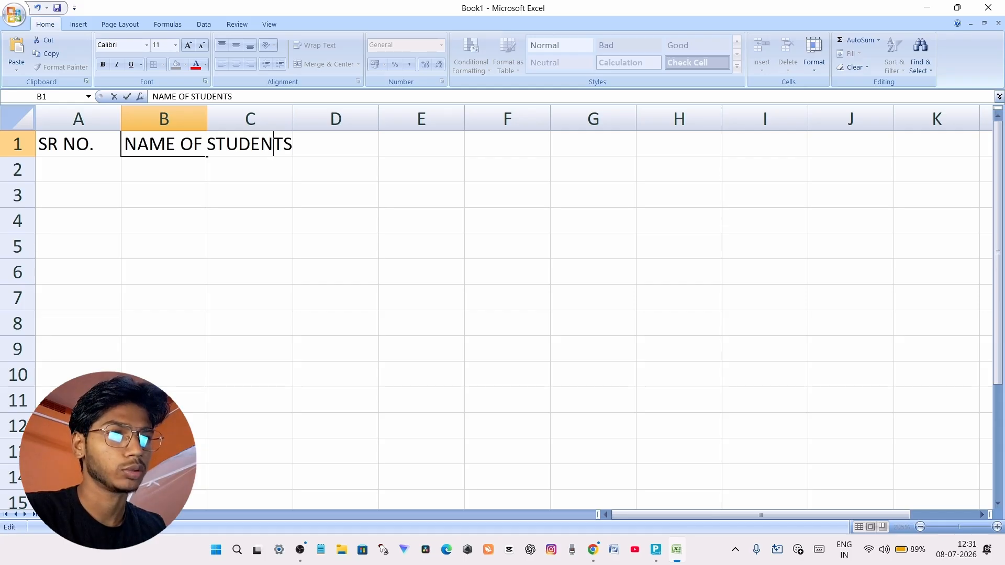
left_click(280, 184)
Enter the subject headings SUB1, SUB2 and SUB3 in cells C1 to E1
left_click(278, 150)
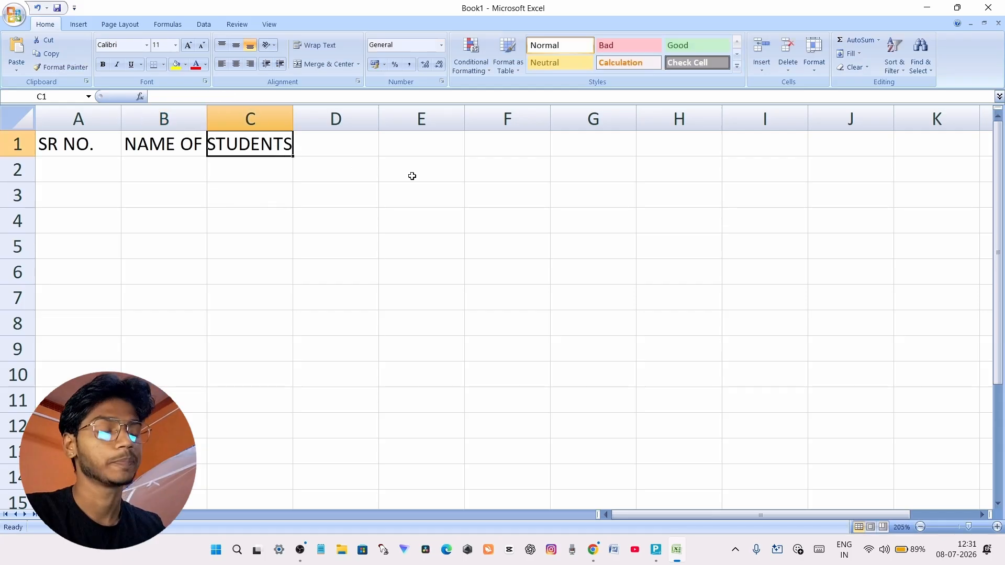
type("SUB1")
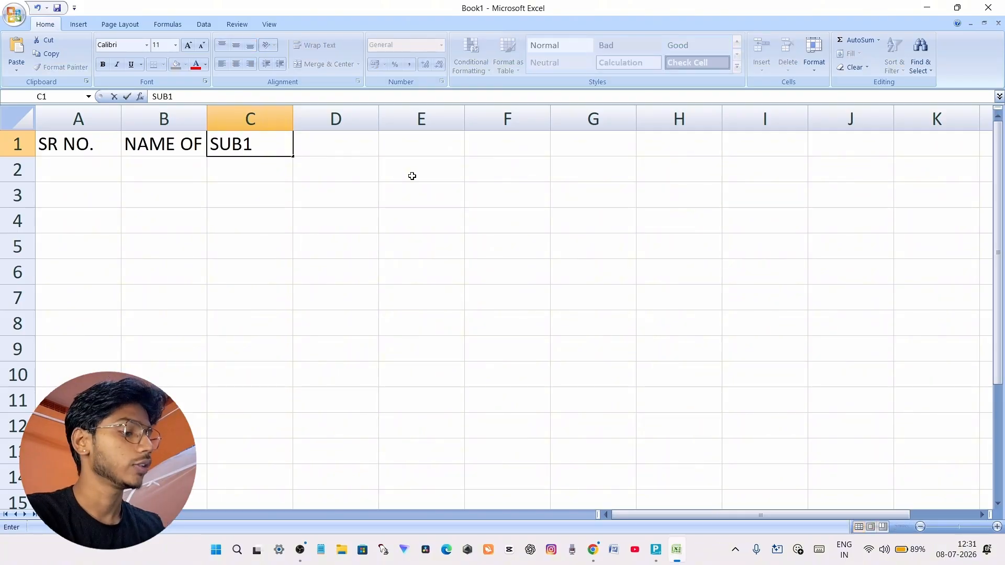
key("Tab")
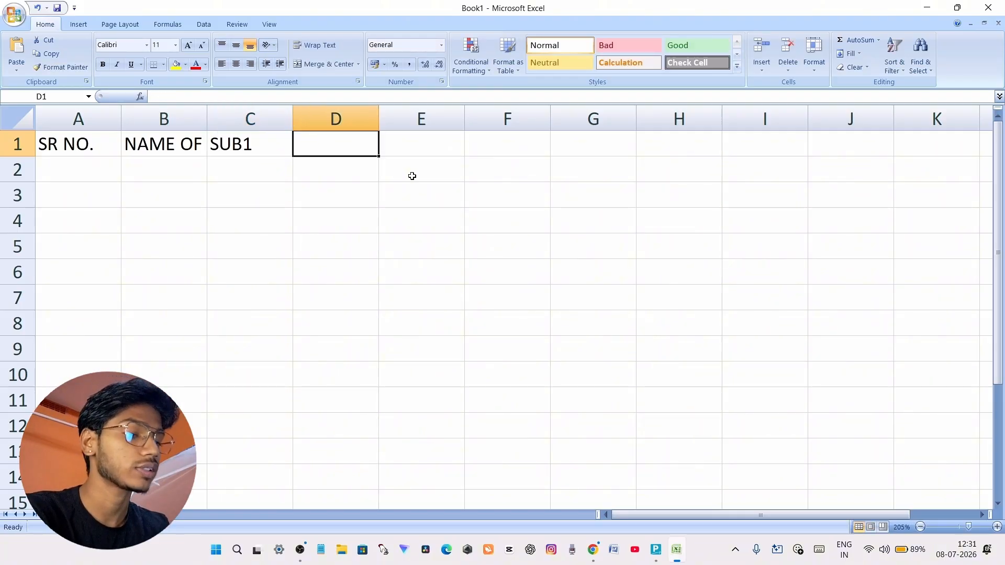
type("SUB2")
key("Tab")
type("SUB3")
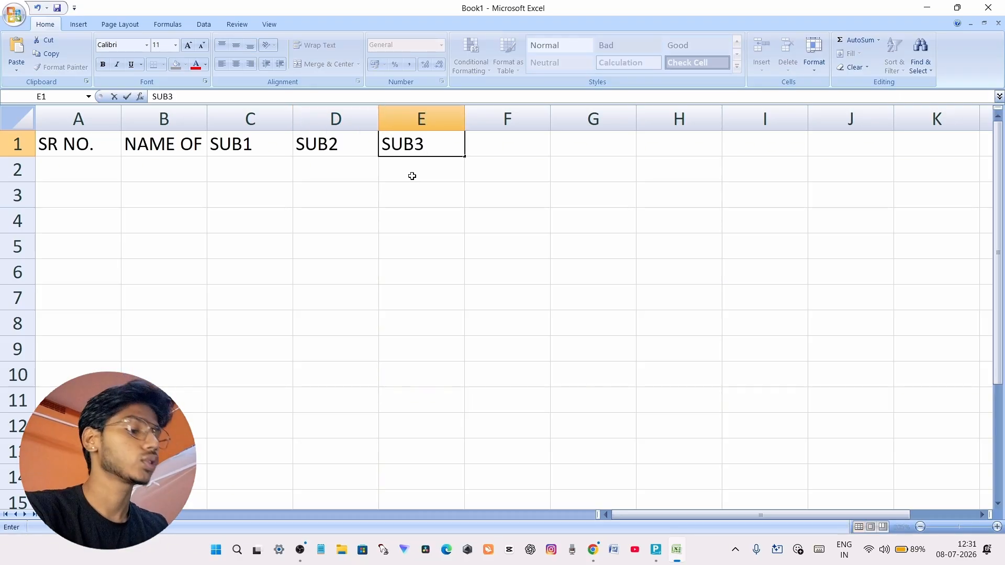
key("Tab")
Enter the headings TOTAL, MAX, MIN and PERCENTAGE in cells F1 to I1
type("TOTAL")
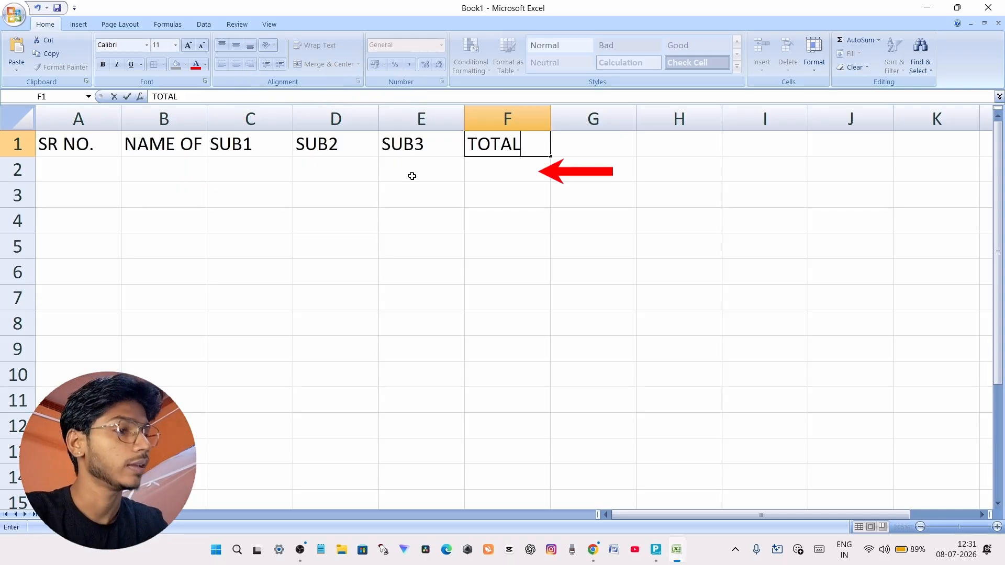
key("Tab")
type("MAX")
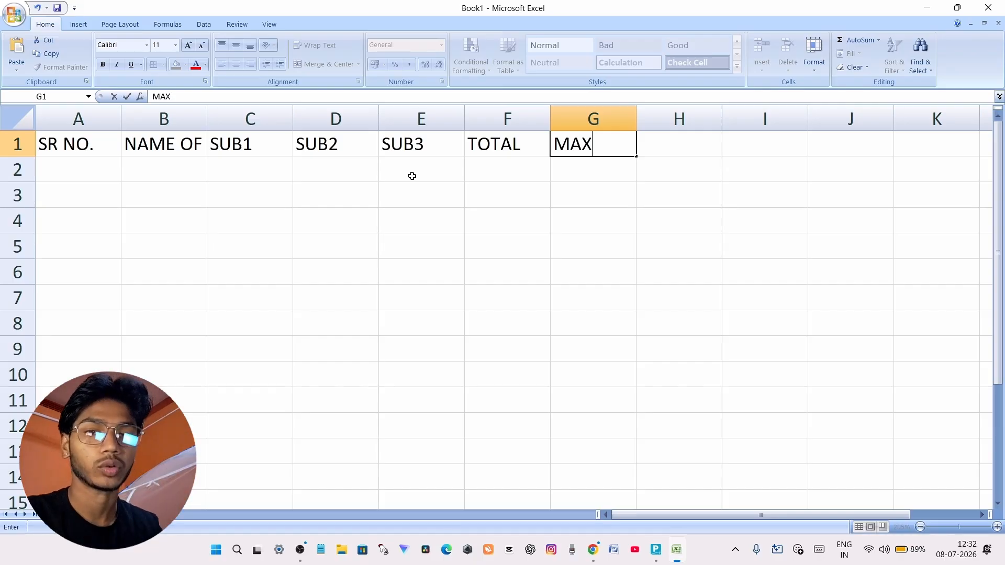
key("Tab")
type("MIN")
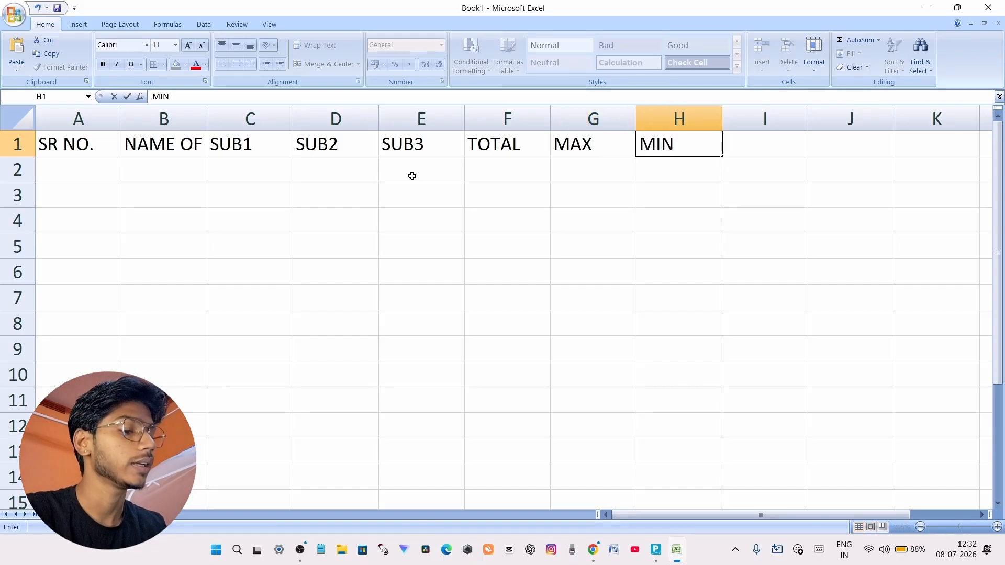
key("Tab")
type("PE")
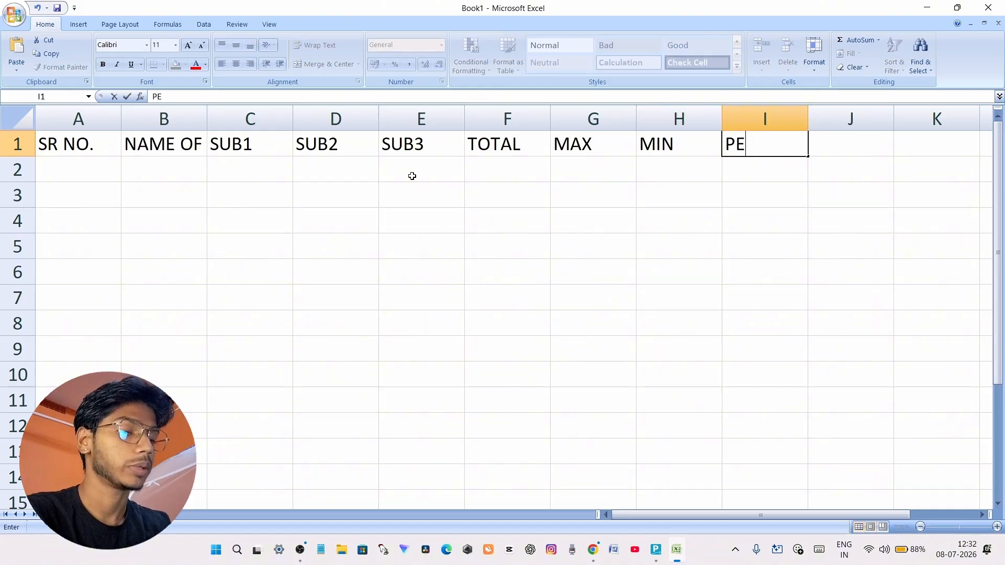
type("RCENTAGE")
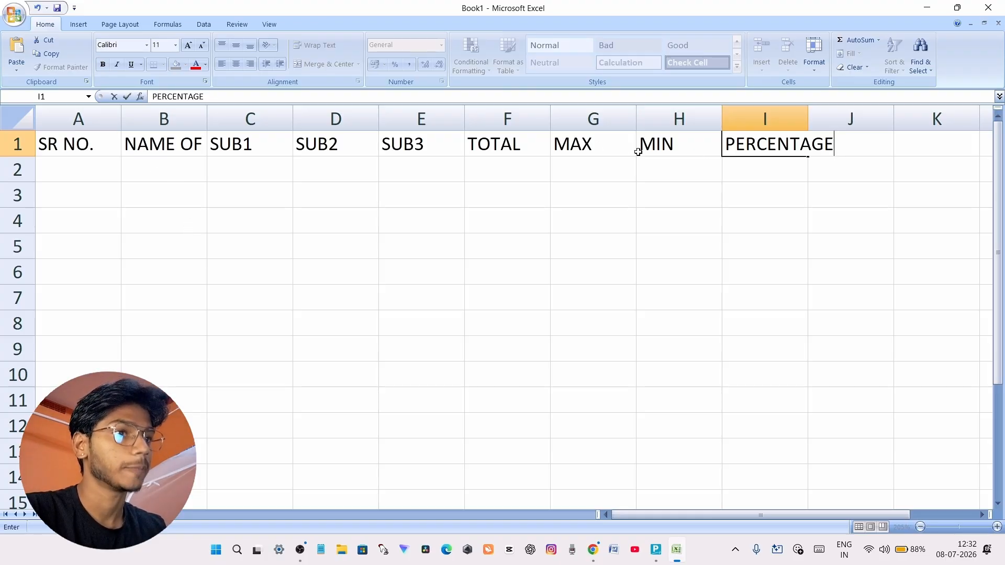
left_click(95, 145)
Manually widen column B to fit the NAME OF STUDENTS heading, and undo the width change
left_click(196, 141)
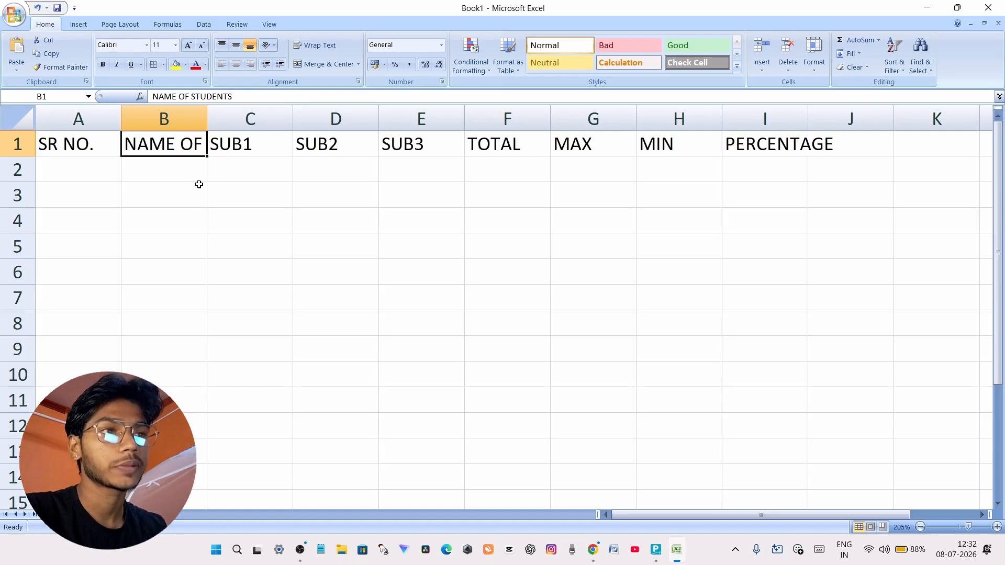
left_click_drag(209, 117, 296, 121)
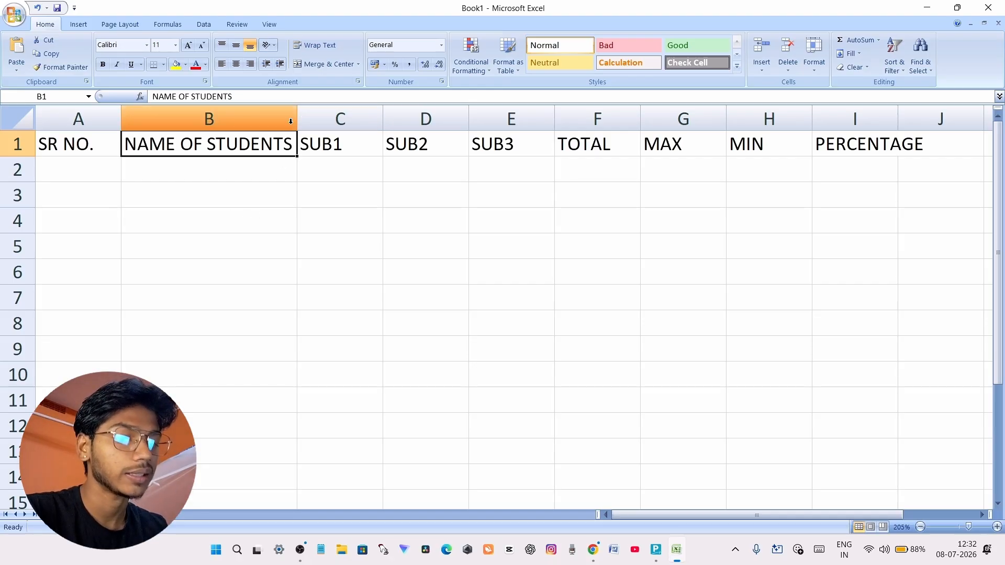
key("ctrl+z")
key("ctrl+z")
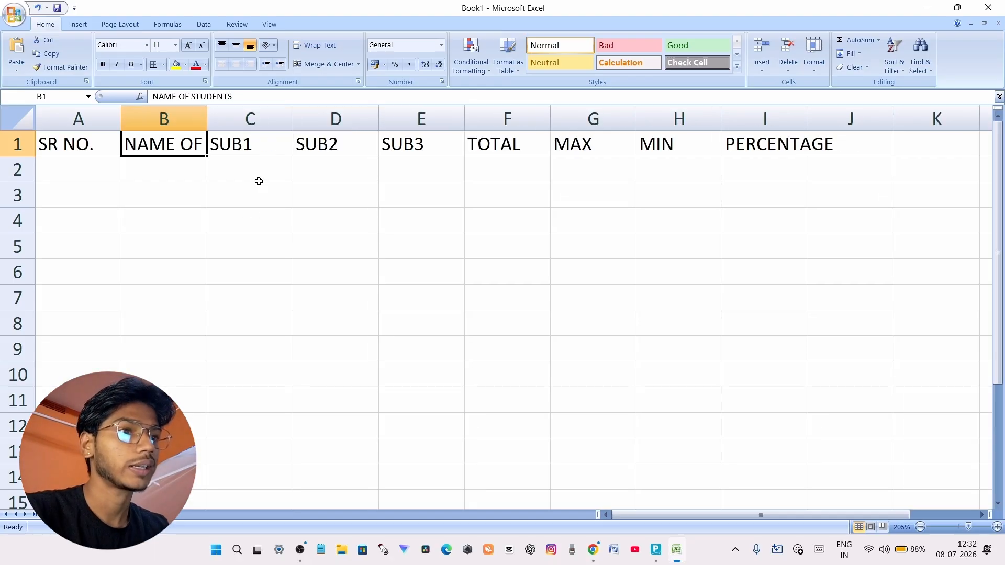
Autofit columns A to D one at a time to their headings, and undo these width changes
double_click(208, 121)
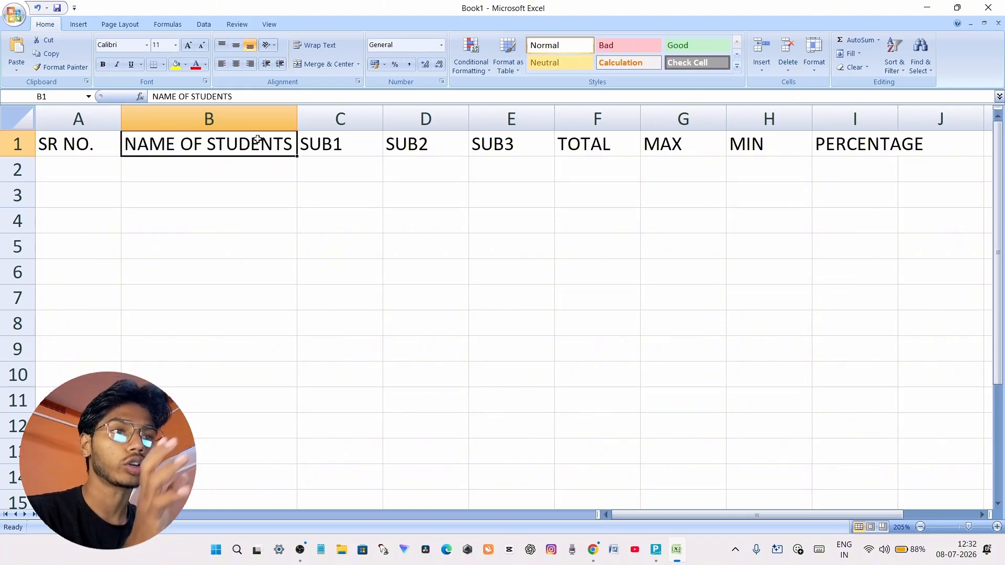
double_click(122, 118)
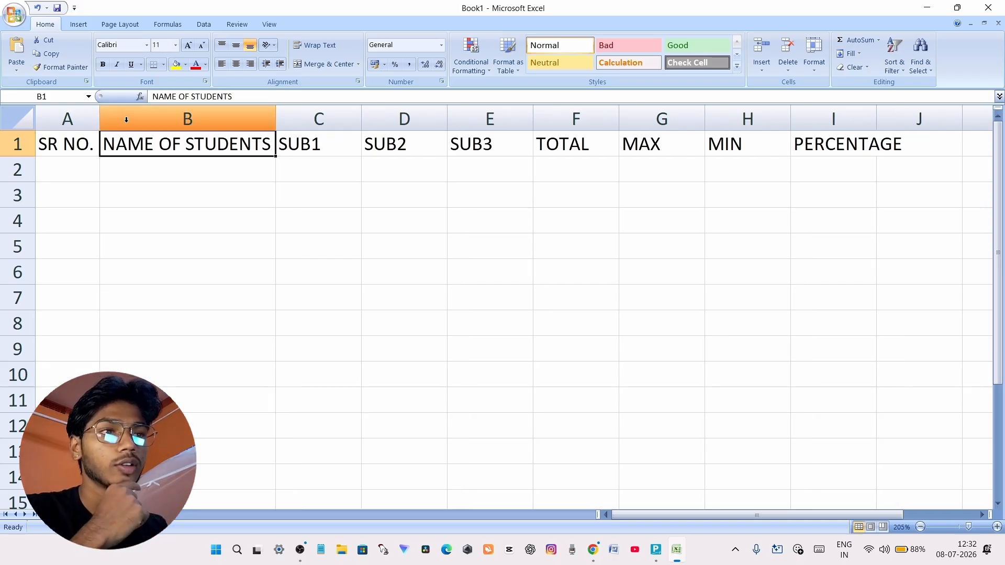
double_click(361, 118)
double_click(413, 119)
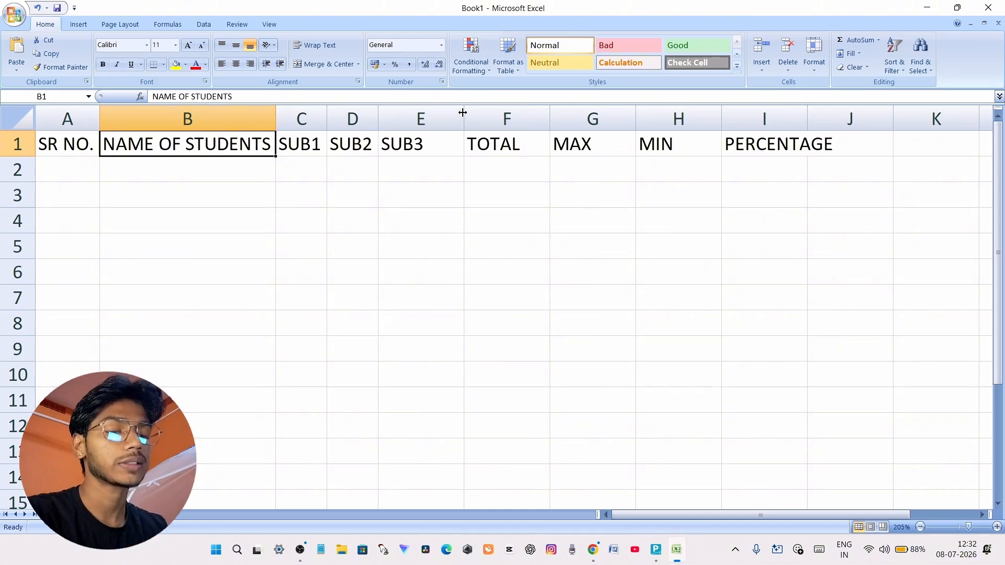
key("ctrl+z")
key("ctrl+z")
key("ctrl+z")
key("ctrl+z")
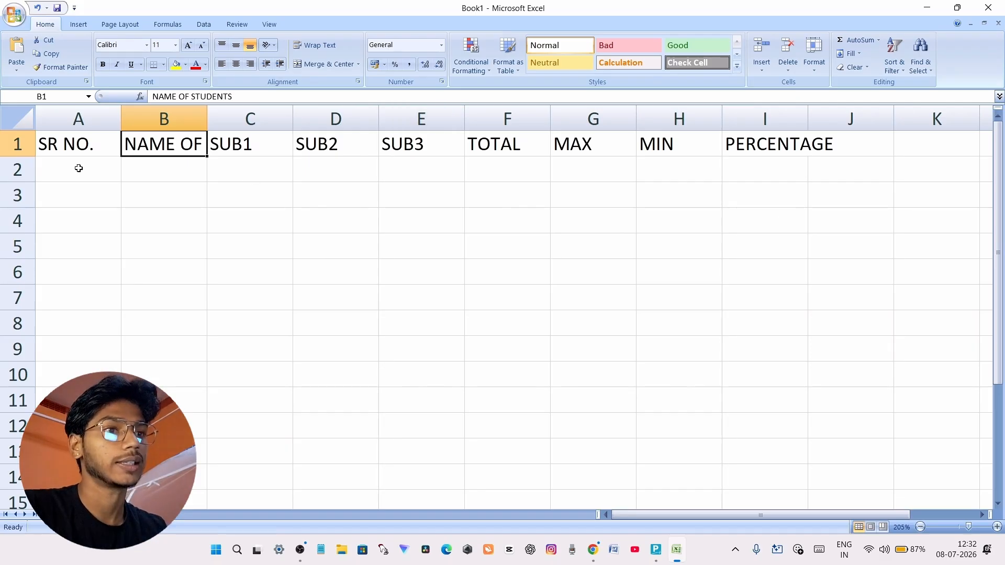
Autofit the widths of columns A to I to the headings in A1:I1 all at once
left_click_drag(55, 140, 791, 146)
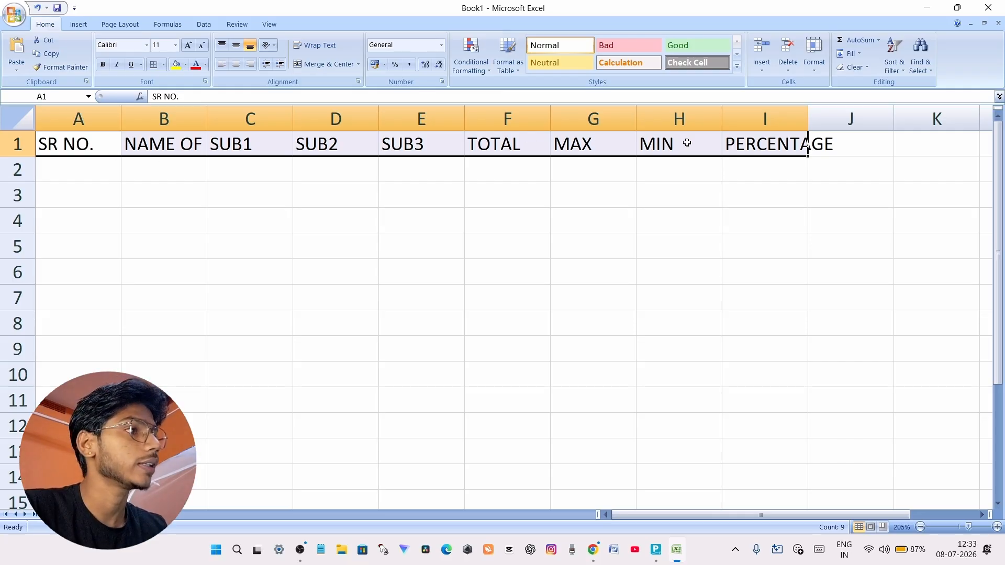
left_click(812, 67)
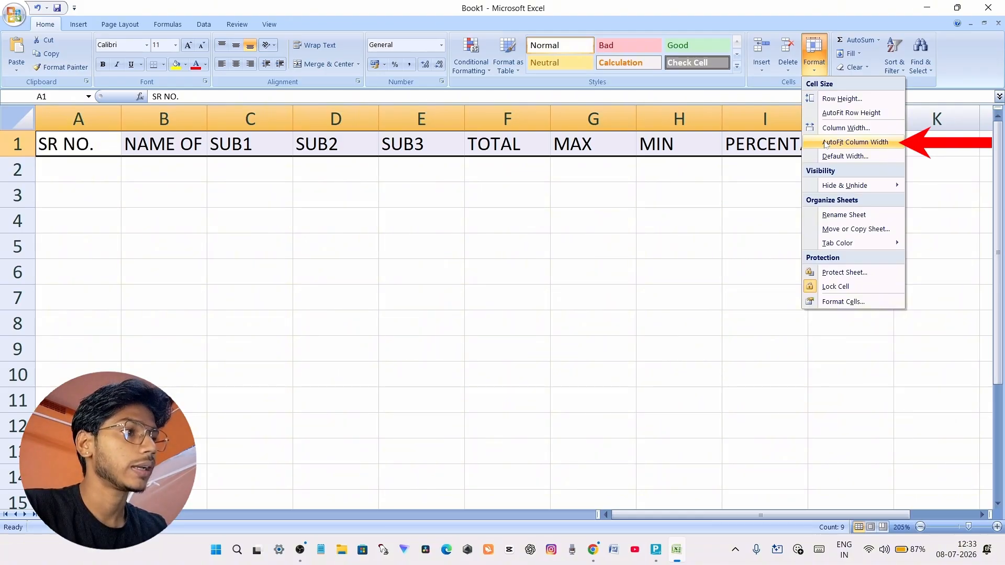
left_click(826, 143)
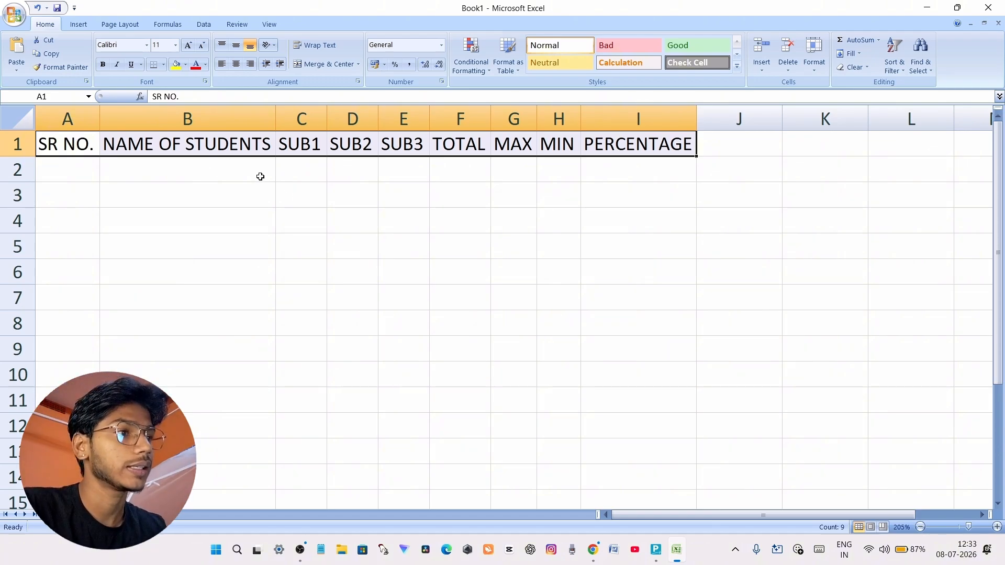
left_click(317, 200)
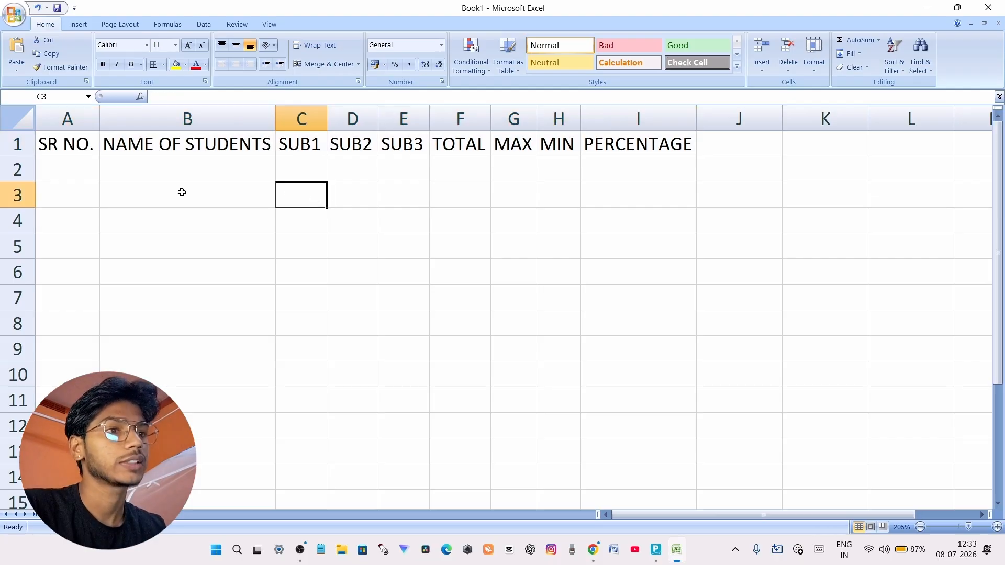
Enter the serial numbers 1 and 2 in cells A2 and A3 under SR NO
left_click(71, 173)
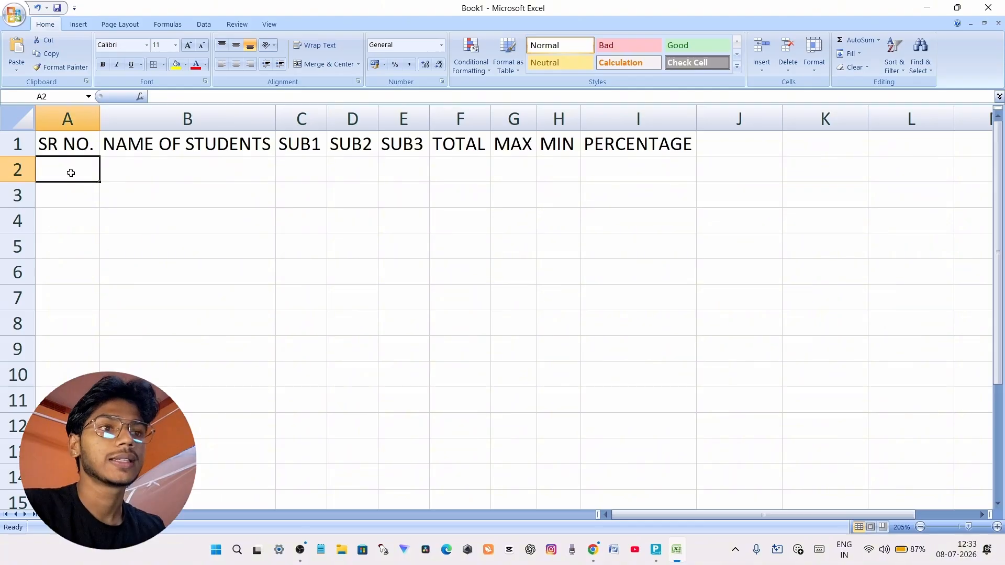
type("1")
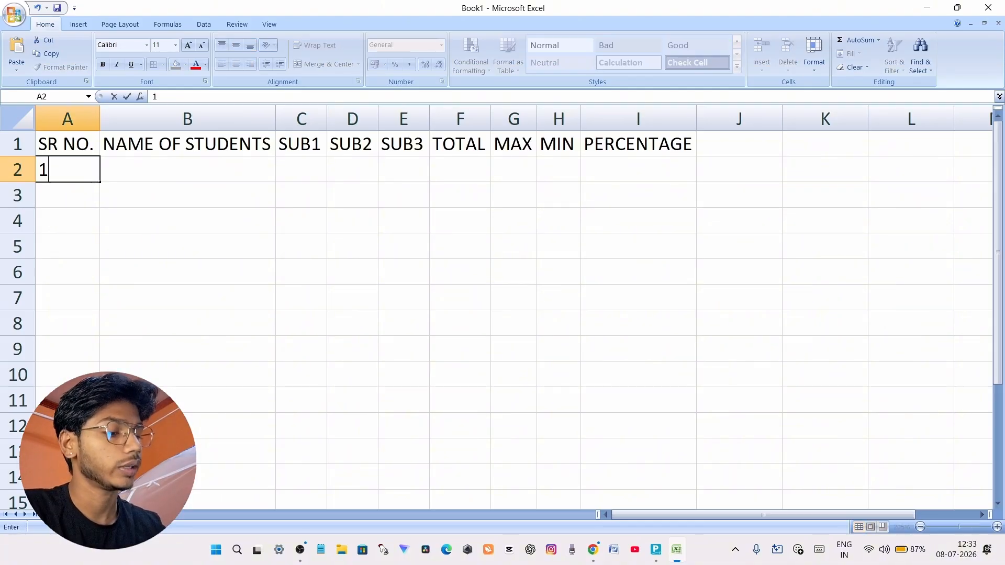
key("Return")
type("2")
left_click(166, 199)
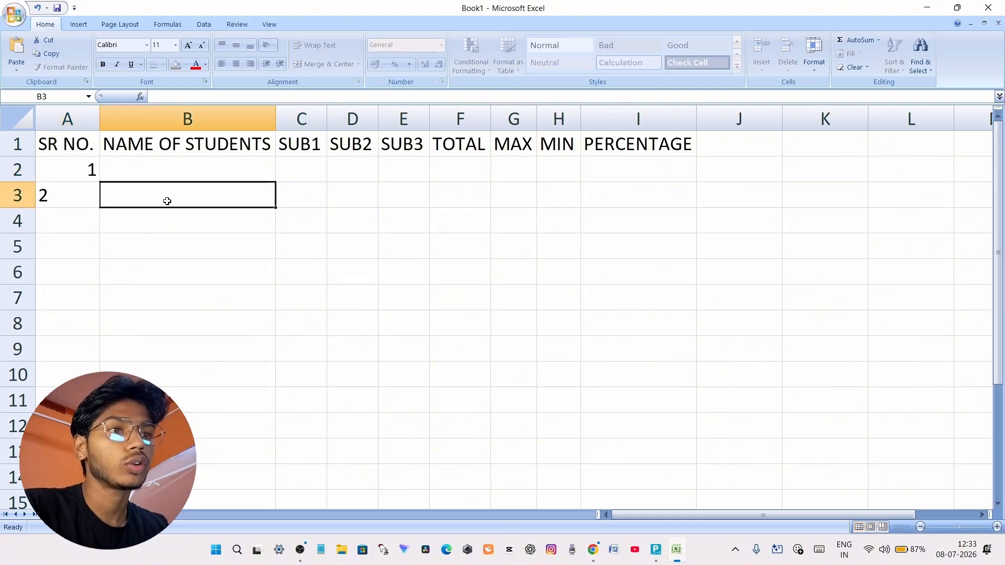
Try to fill the serial numbers down column A from cell A3 alone, and undo the fill
left_click_drag(54, 162, 67, 198)
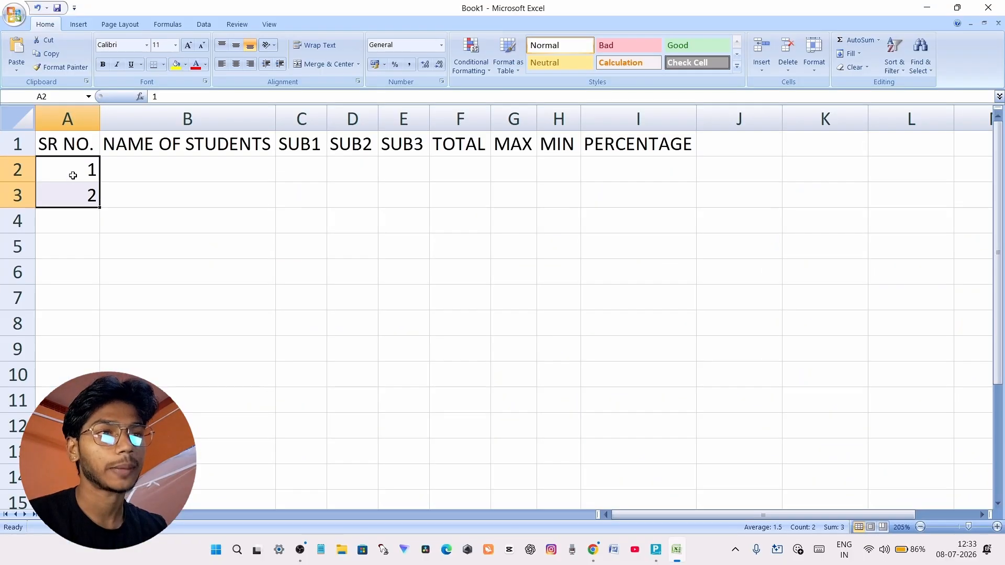
left_click_drag(136, 192, 146, 450)
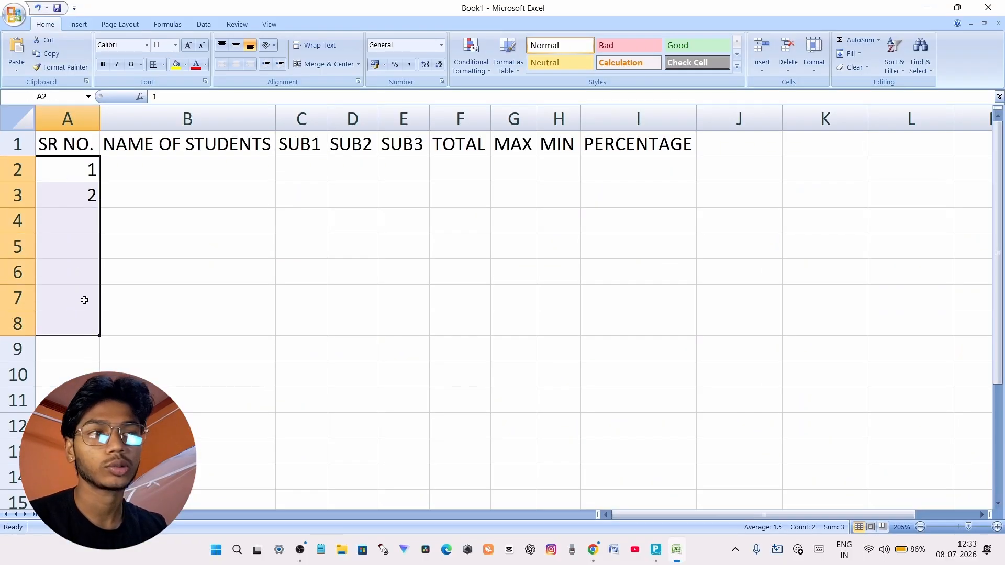
left_click(273, 336)
left_click(89, 196)
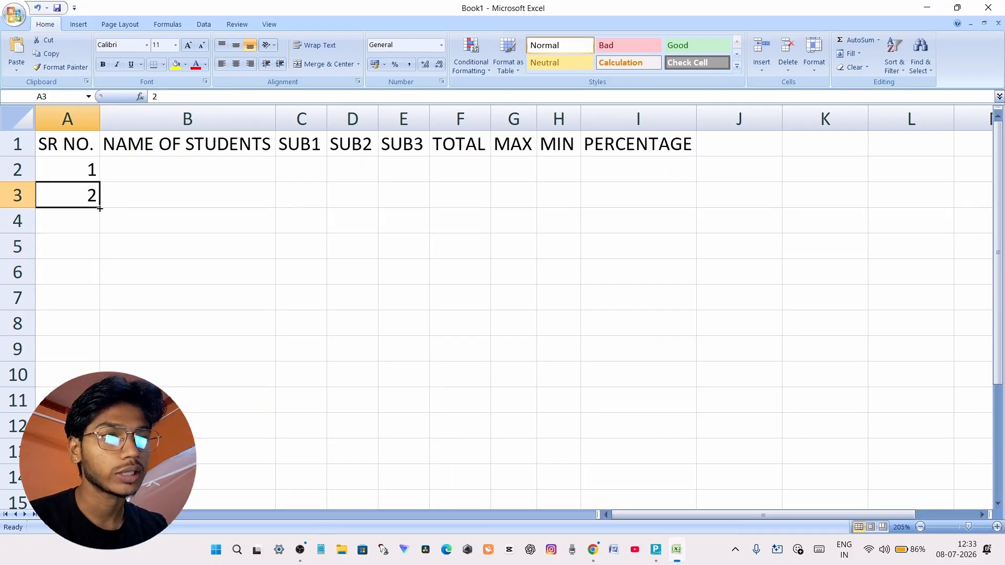
left_click_drag(99, 208, 100, 350)
key("ctrl+z")
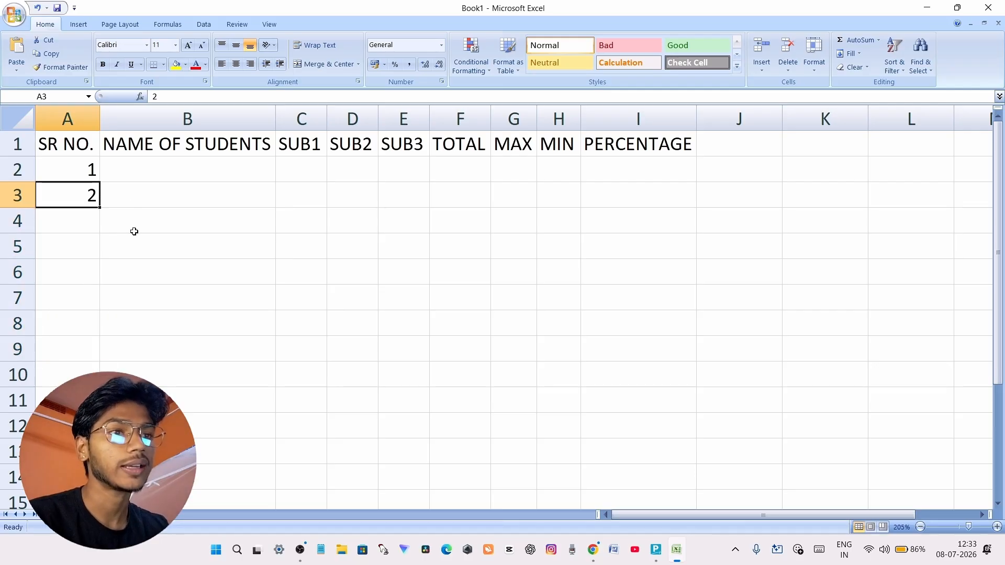
Extend the number series from cells A2:A3 down to A11 so the serial numbers run from 1 to 10
left_click_drag(81, 166, 74, 186)
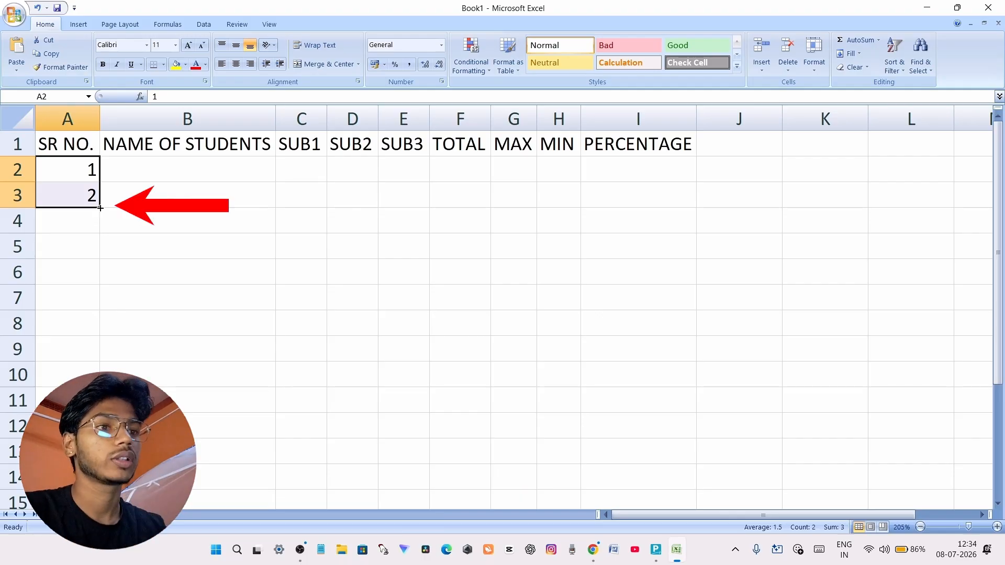
left_click_drag(100, 208, 95, 403)
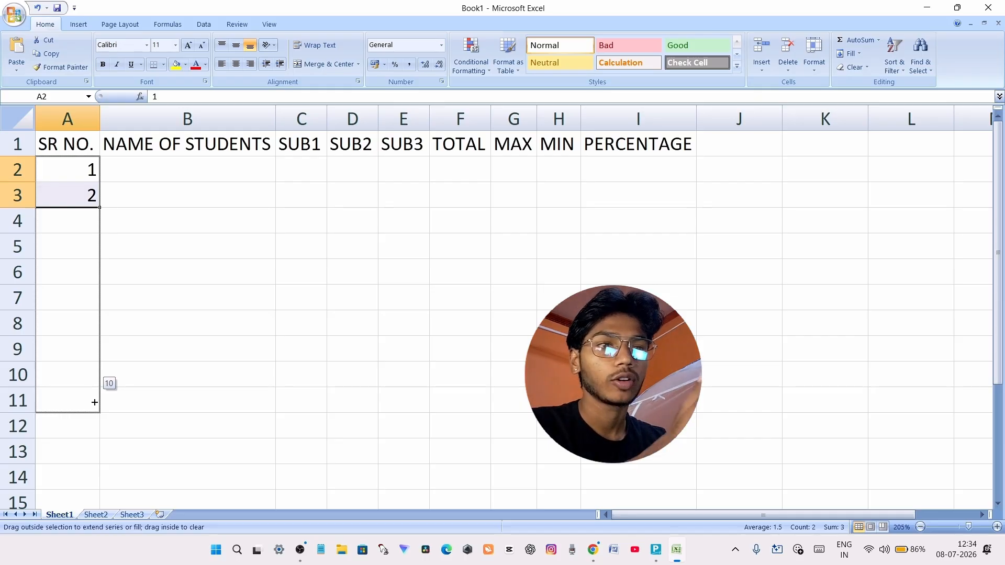
left_click_drag(95, 402, 94, 402)
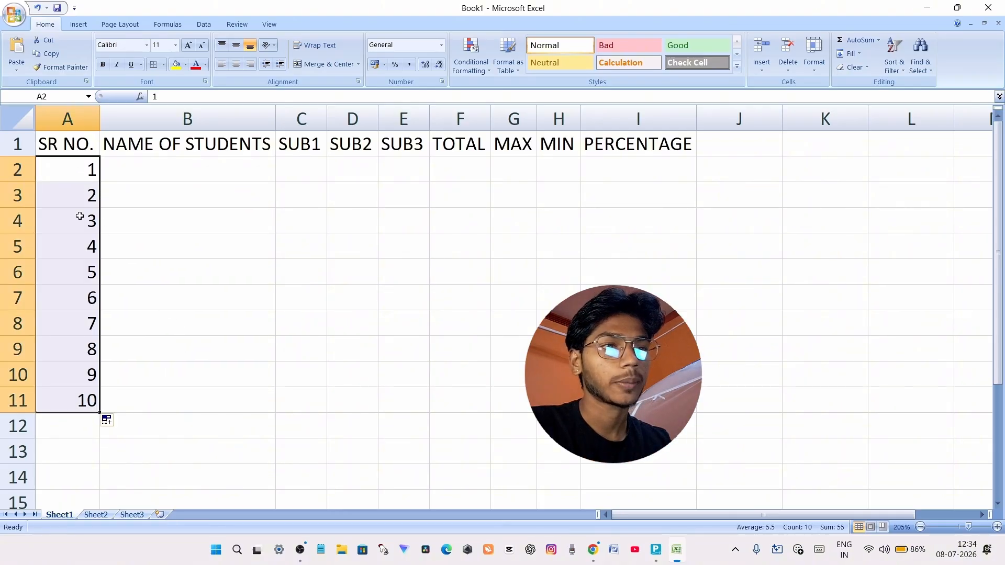
Enter the first five students' names in cells B2 to B6 under NAME OF STUDENTS
left_click(141, 177)
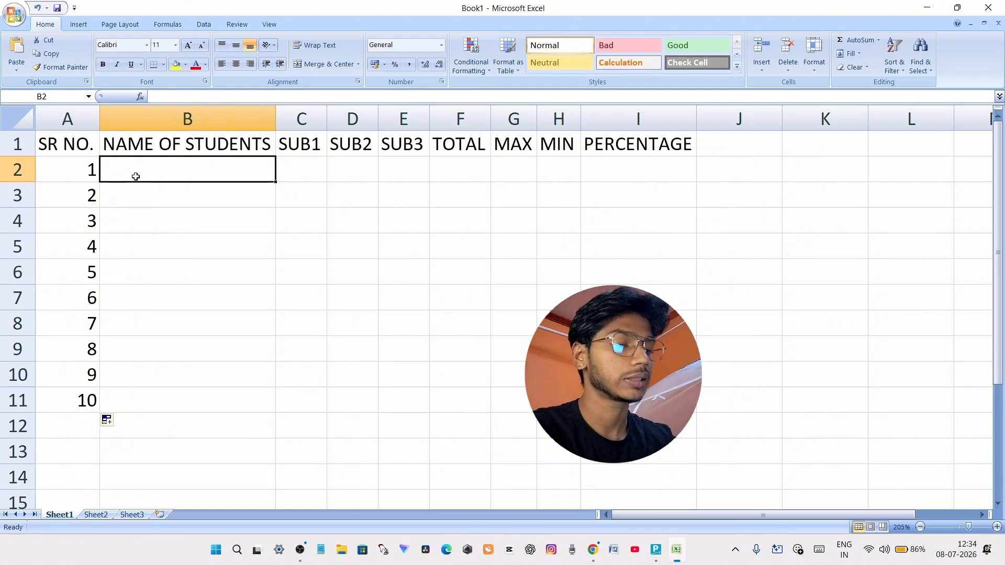
type("ABHI")
key("Return")
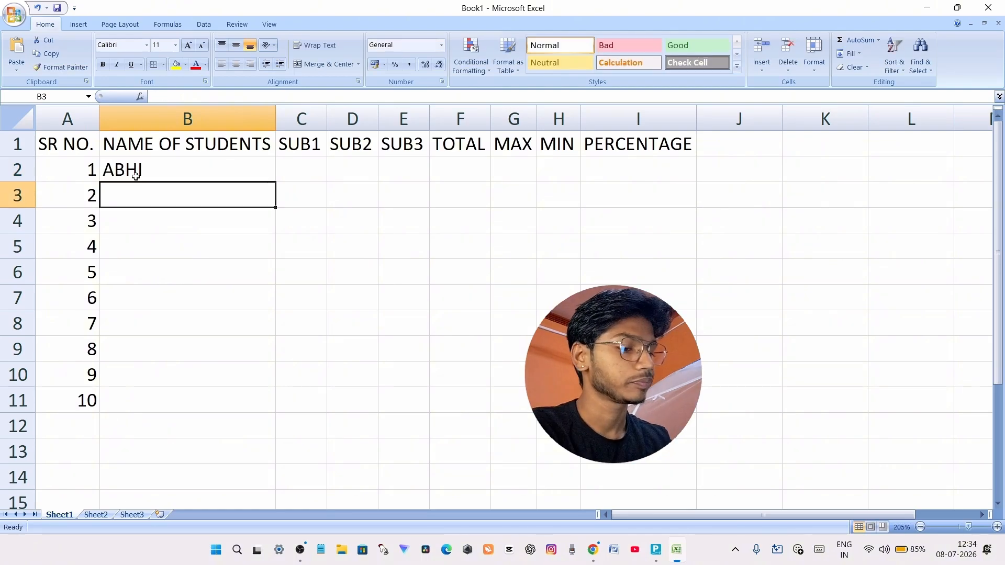
type("MANAV")
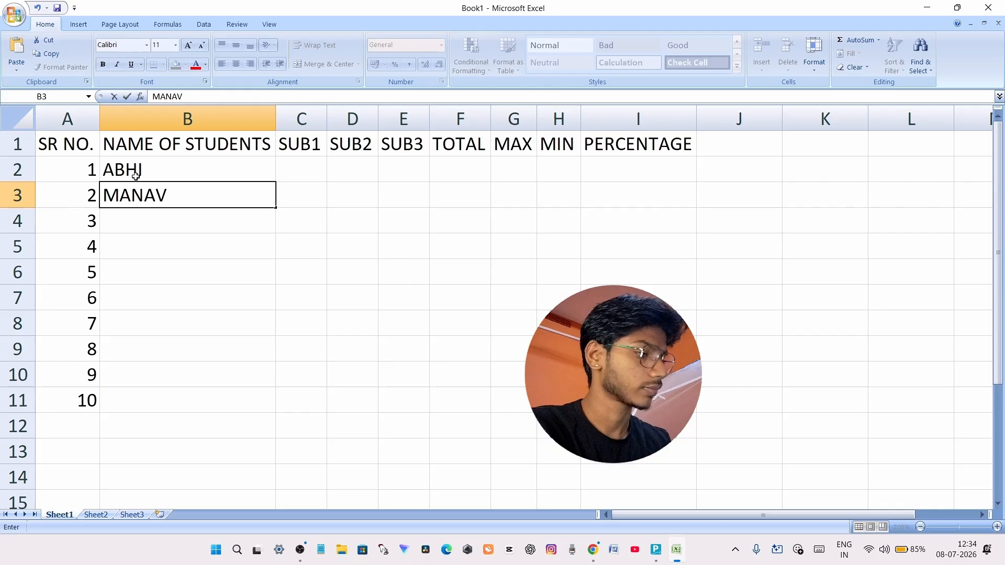
key("Return")
type("BINOD")
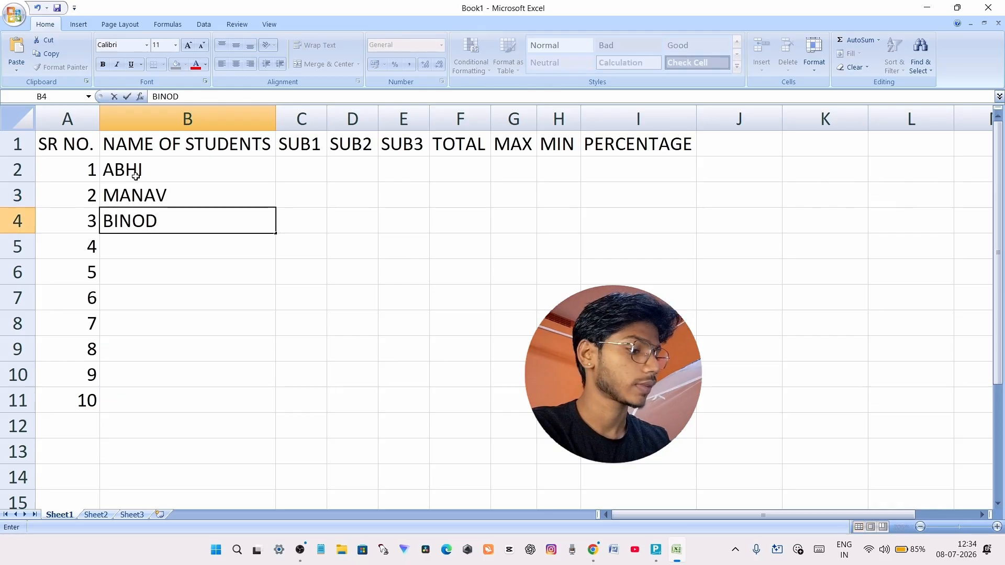
key("Return")
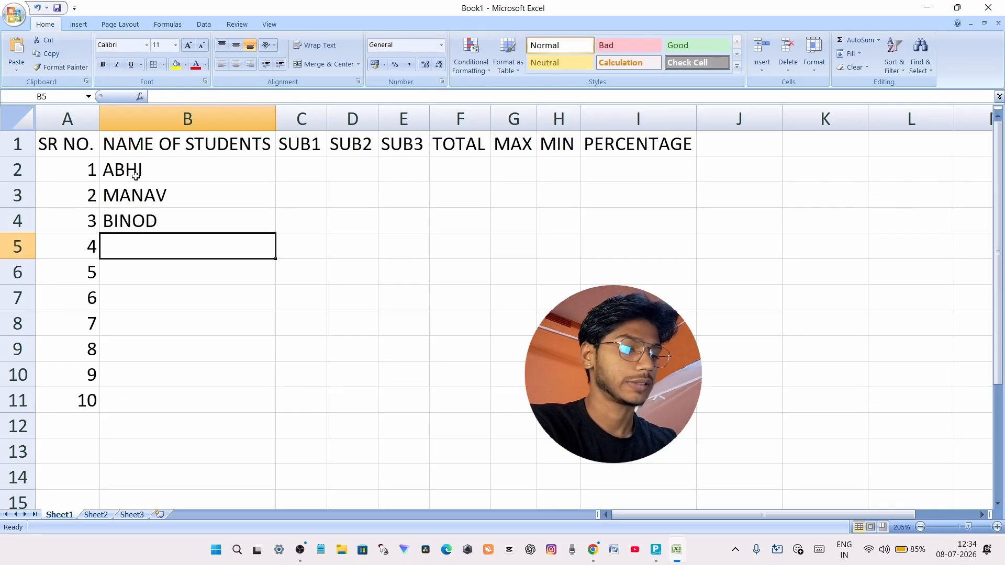
type("RAJ")
key("Return")
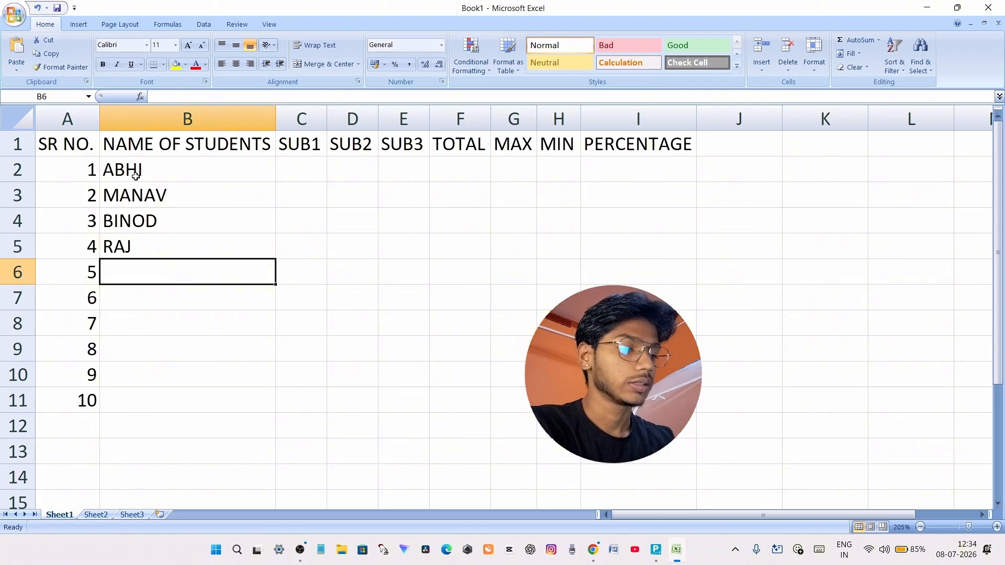
type("ANU")
key("Return")
Enter the remaining five students' names in cells B7 to B11, for serial numbers 6 to 10
type("JANAK")
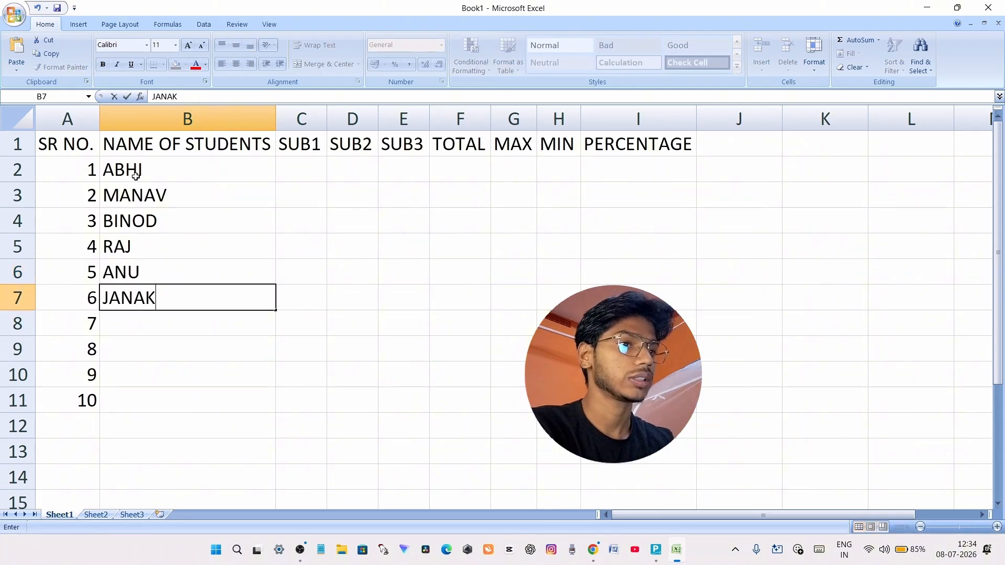
key("Return")
type("L")
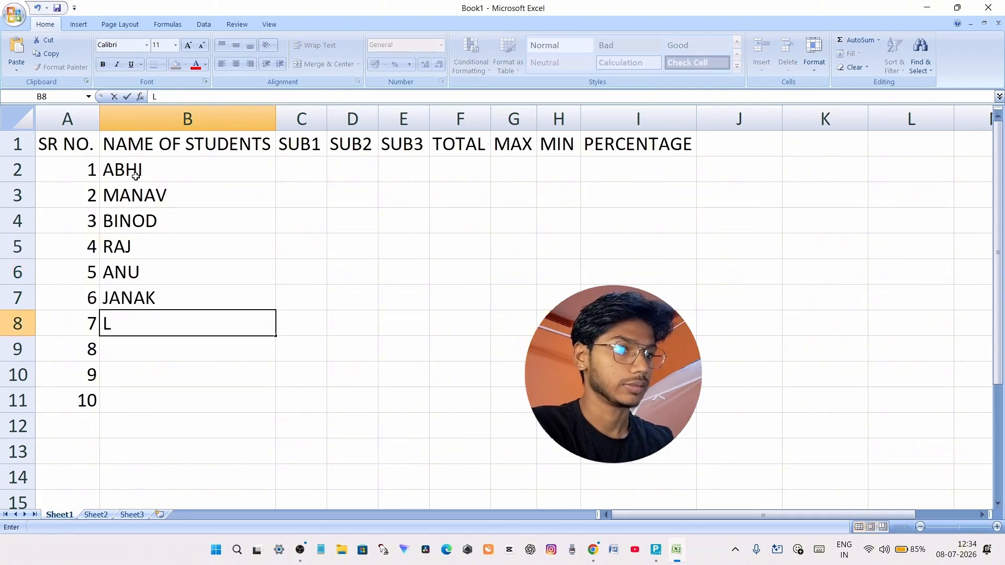
type("IZA")
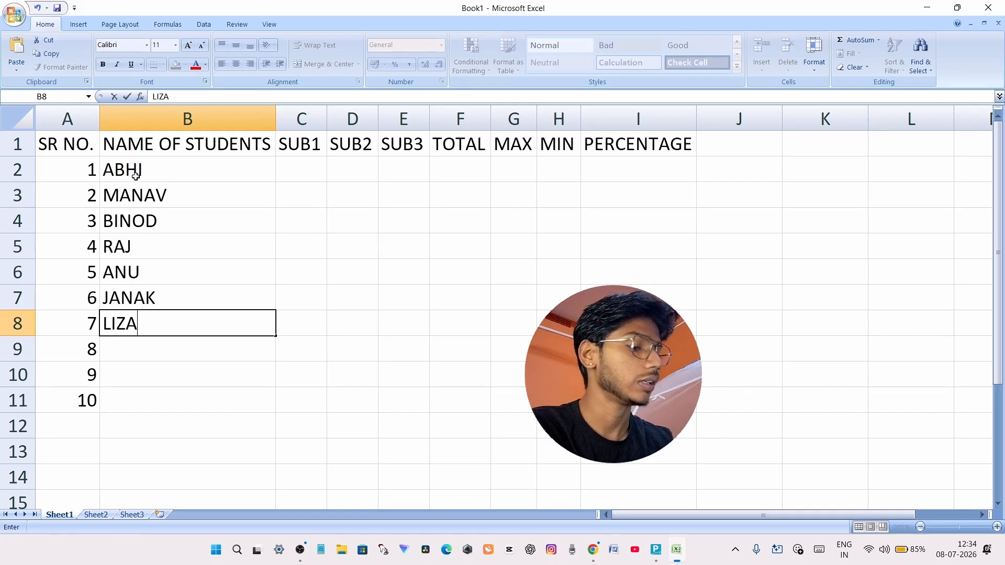
key("Return")
type("GORI")
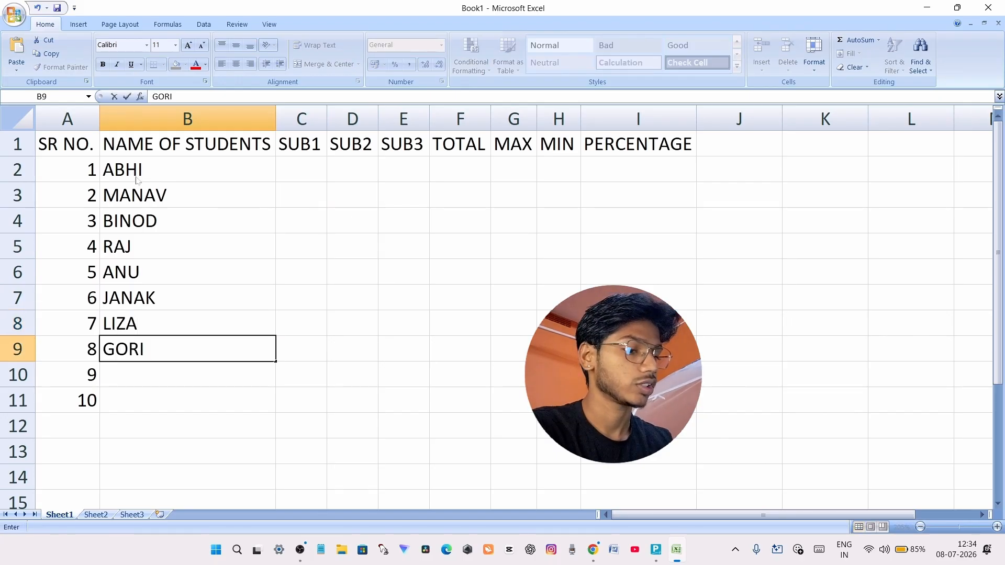
key("Return")
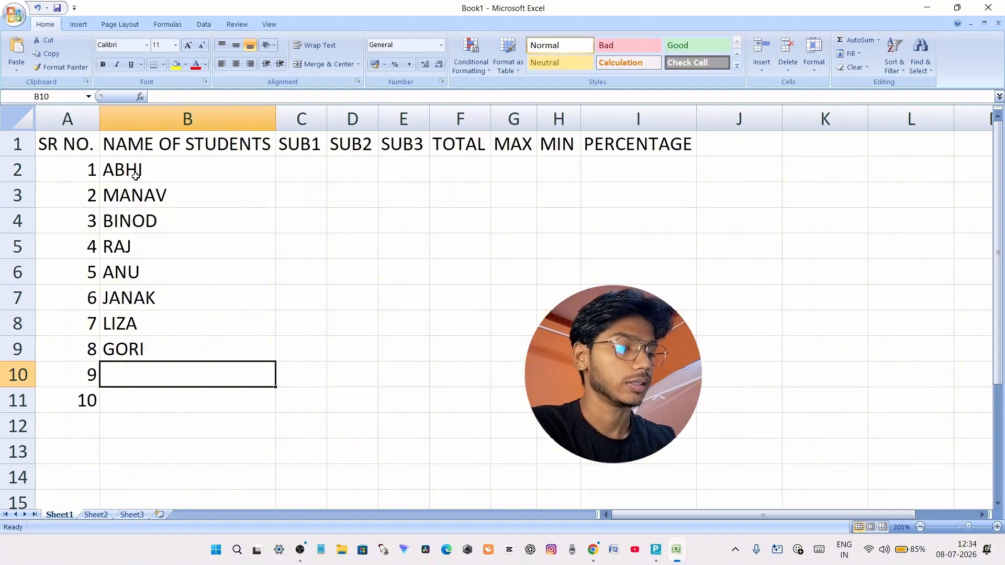
type("ANU")
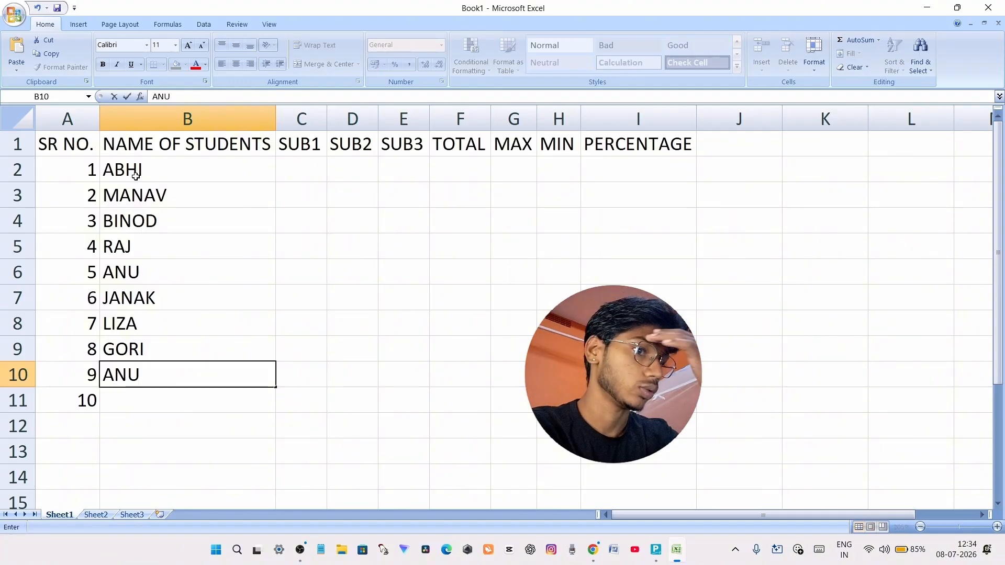
key("Return")
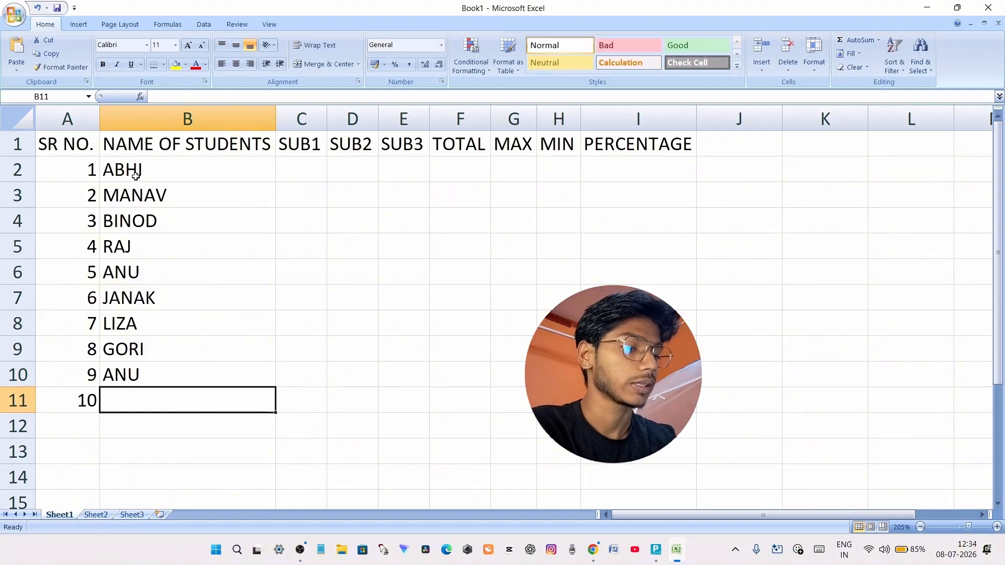
type("TARUN")
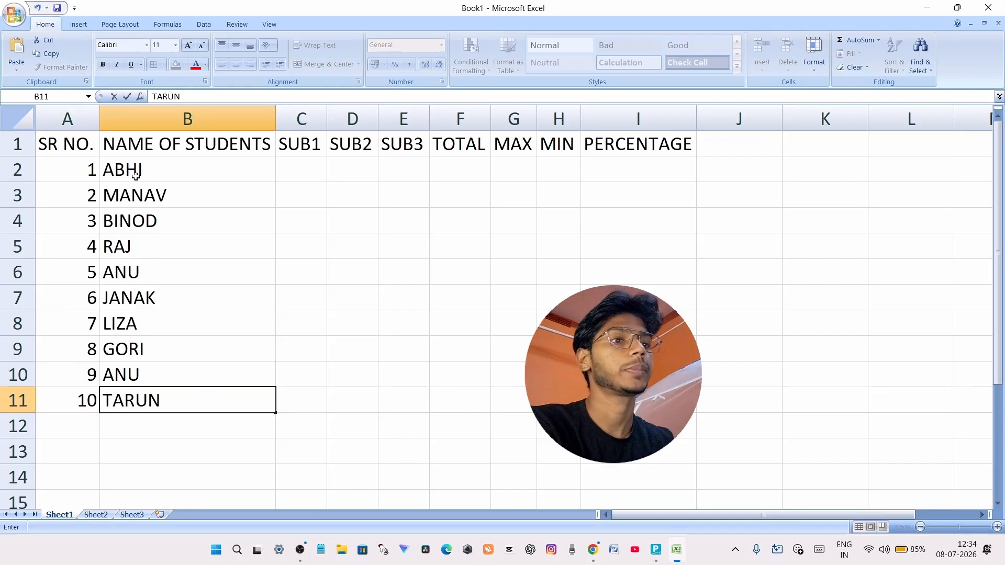
left_click(305, 172)
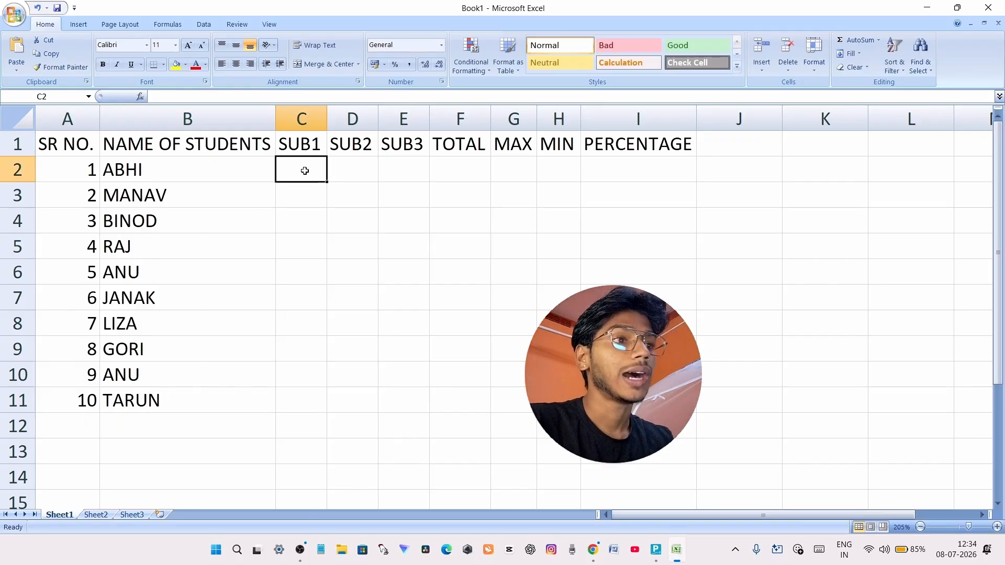
left_click(304, 198)
left_click(303, 171)
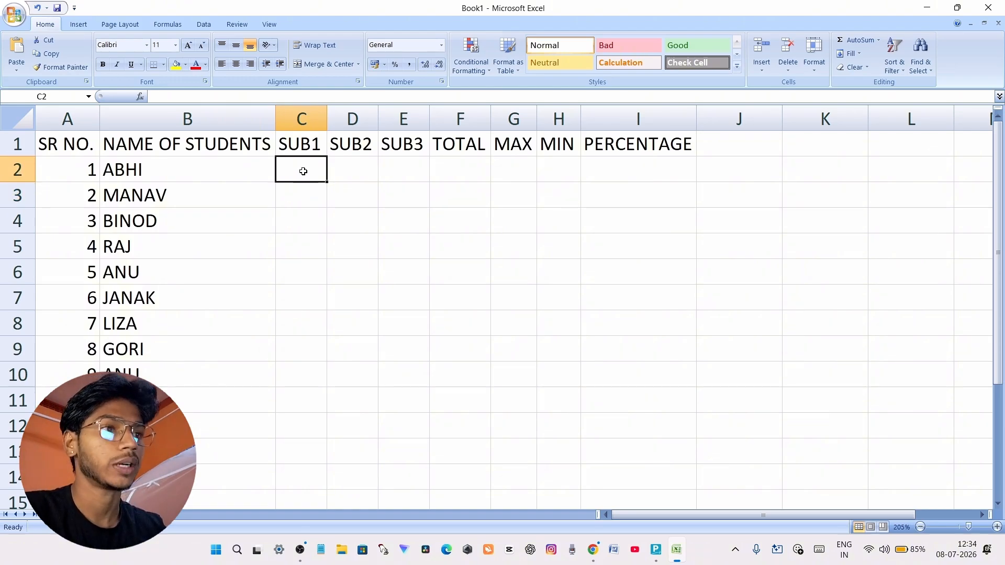
left_click(306, 141)
Enter a RANDBETWEEN formula in cell C2 under SUB1 to generate a random mark between 10 and 99
left_click(303, 163)
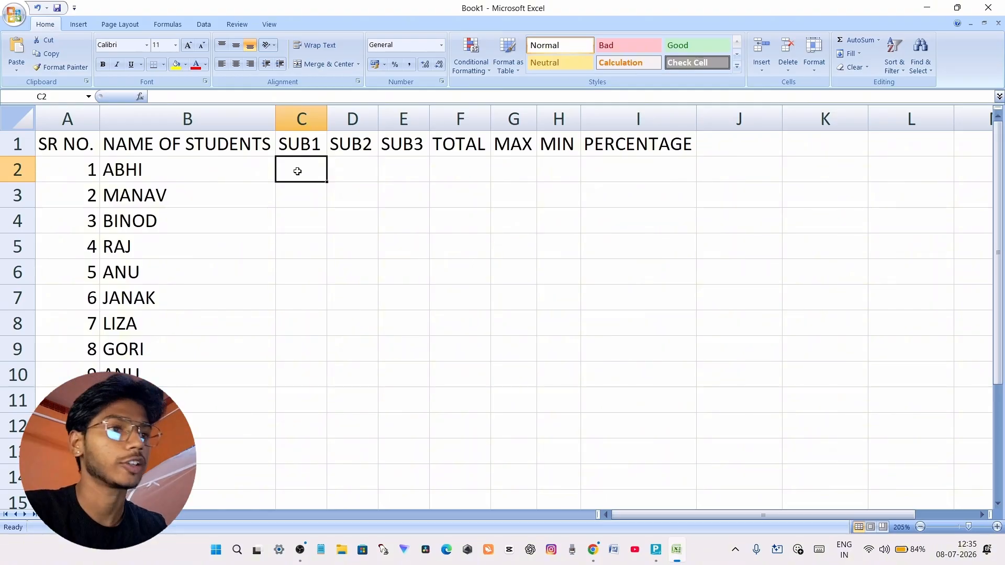
key("BackSpace")
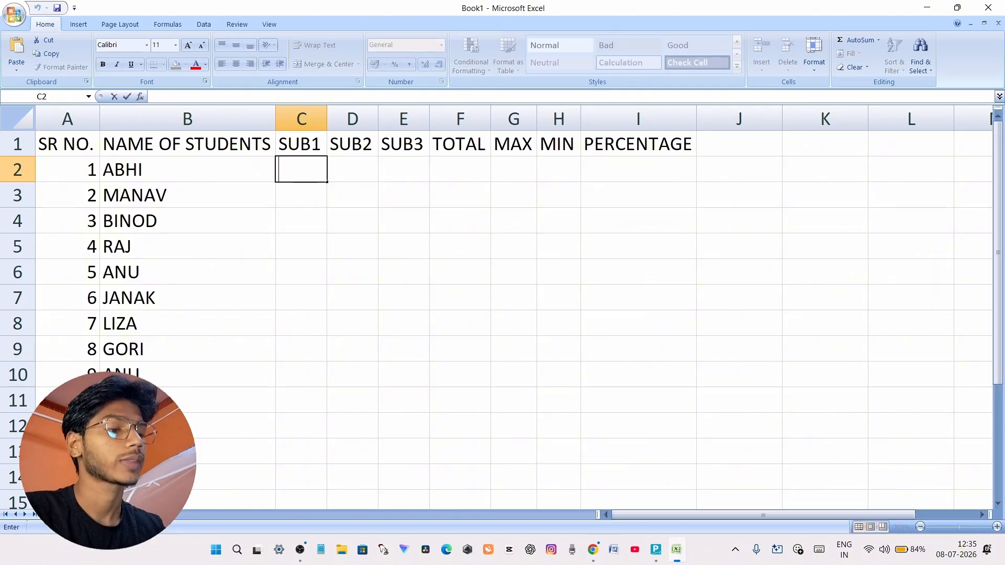
type("=RAND")
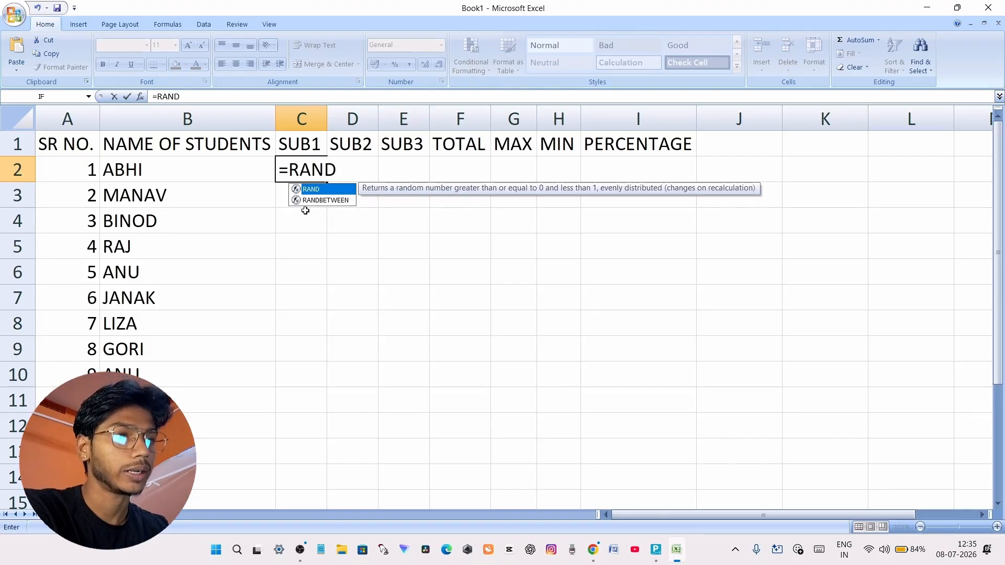
left_click(327, 201)
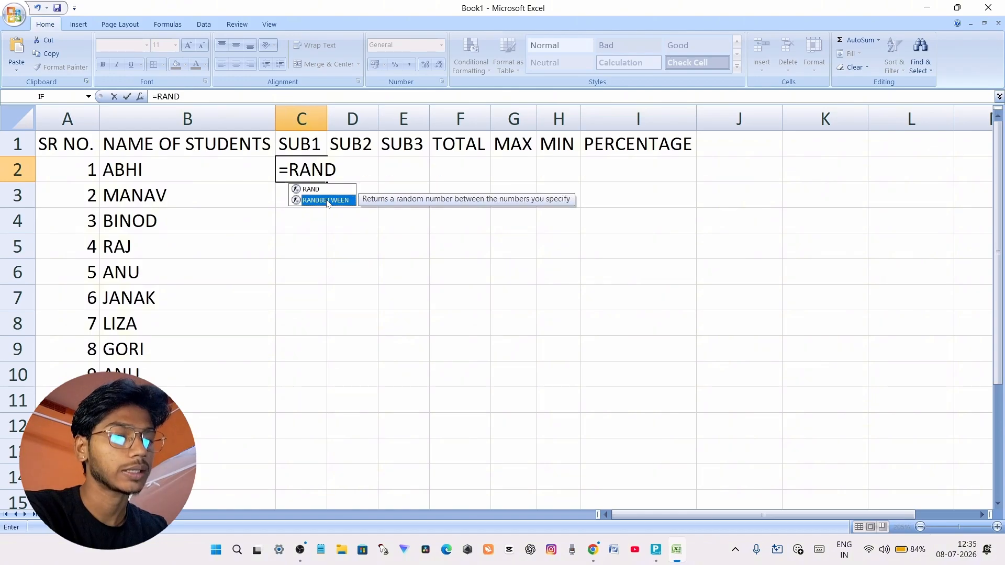
key("Tab")
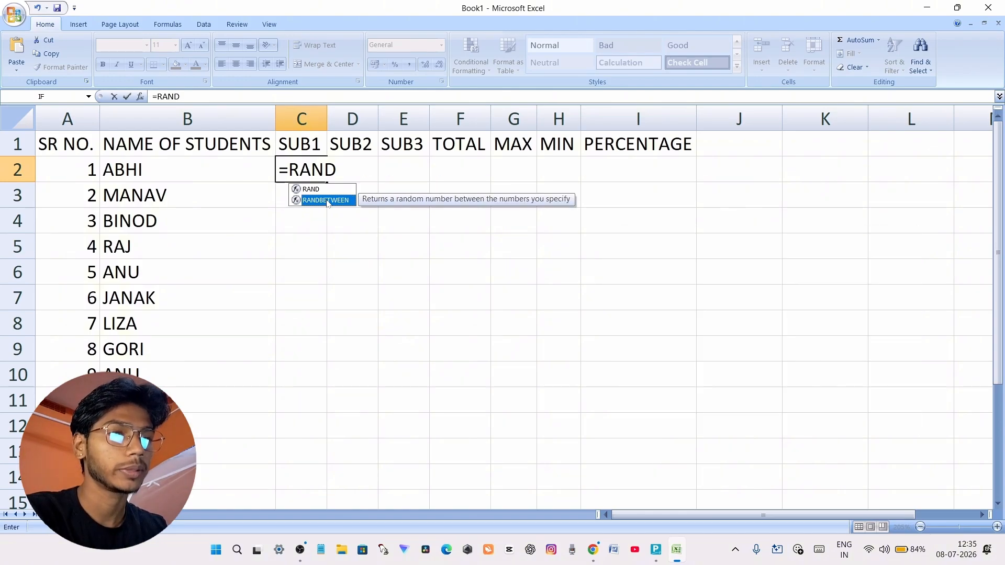
double_click(327, 200)
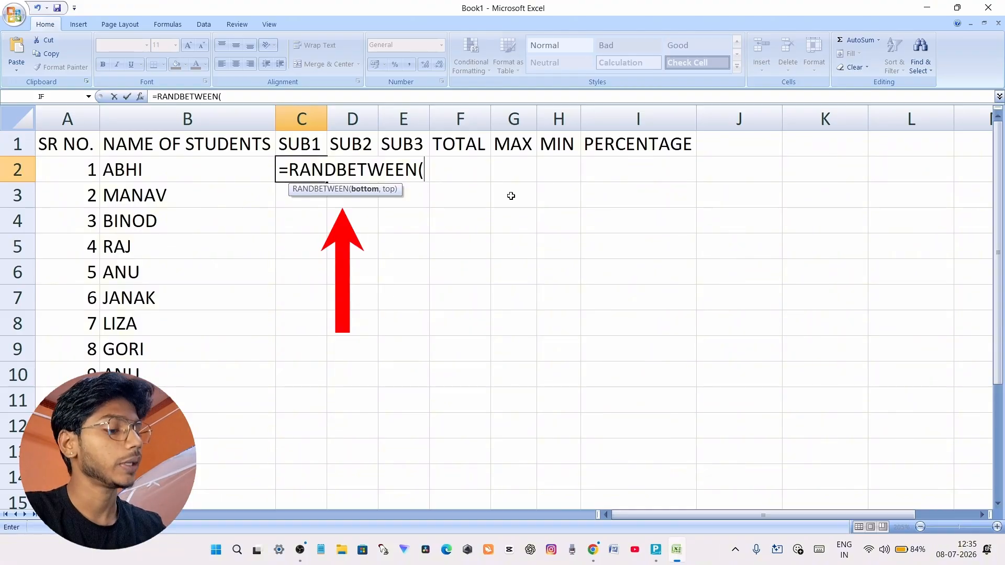
type("10,")
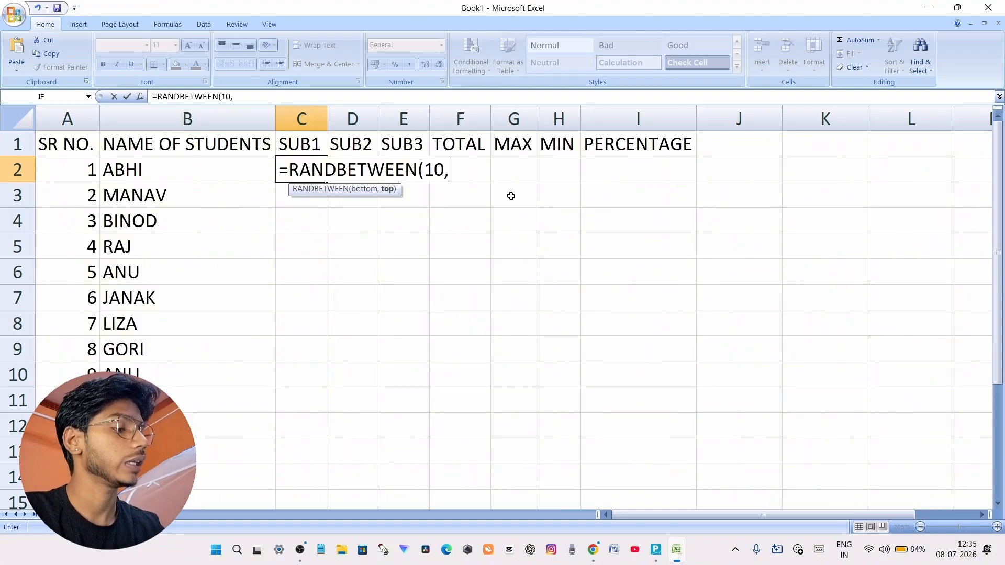
type("99")
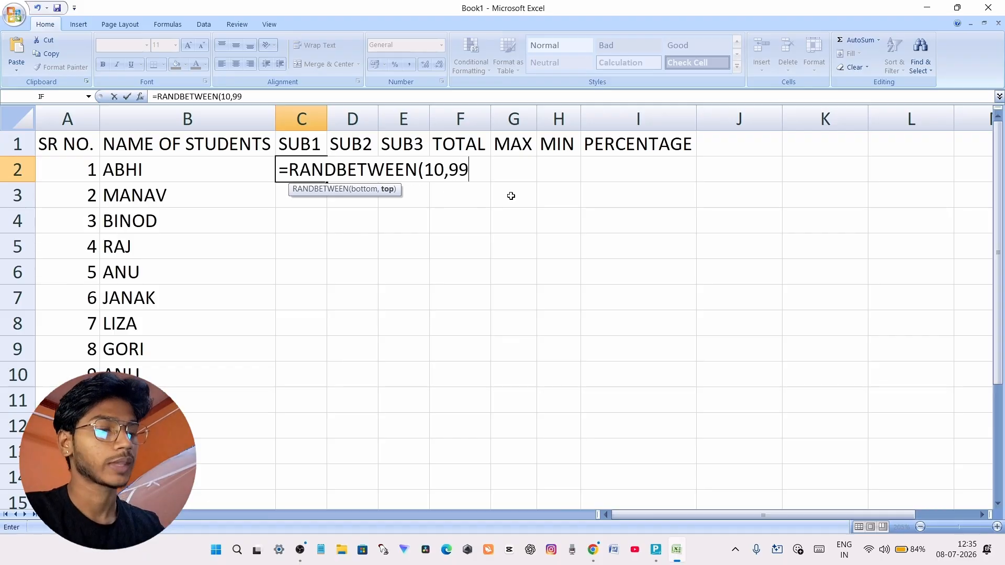
key("Return")
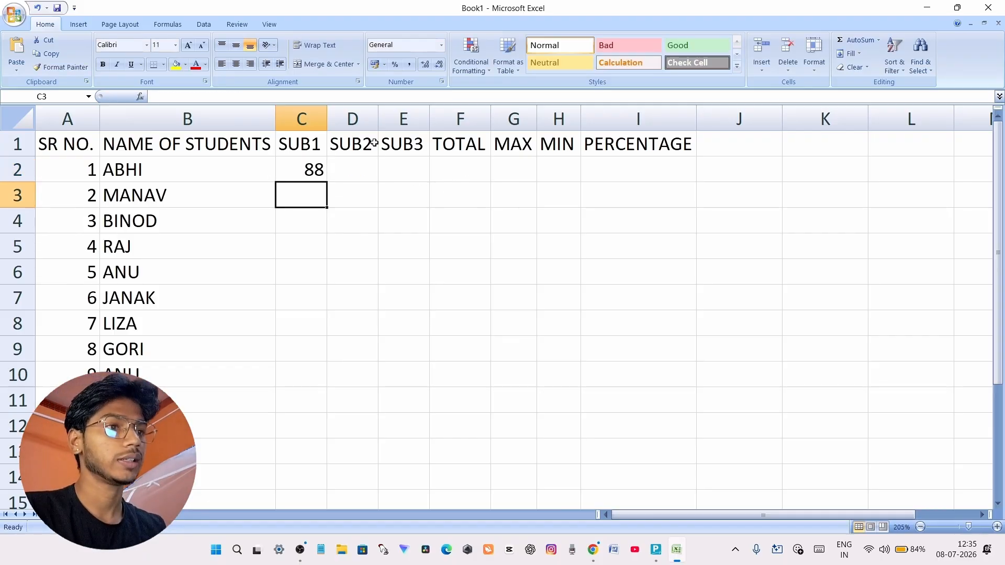
Fill the RANDBETWEEN formula from C2 down to C11 and across to column E to generate marks for all three subjects
left_click(299, 168)
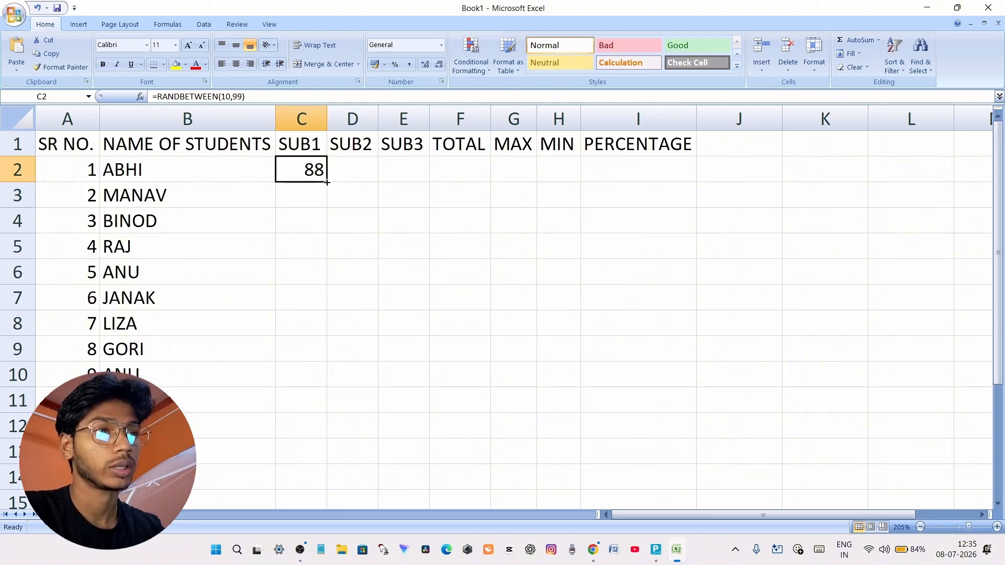
left_click_drag(326, 182, 316, 407)
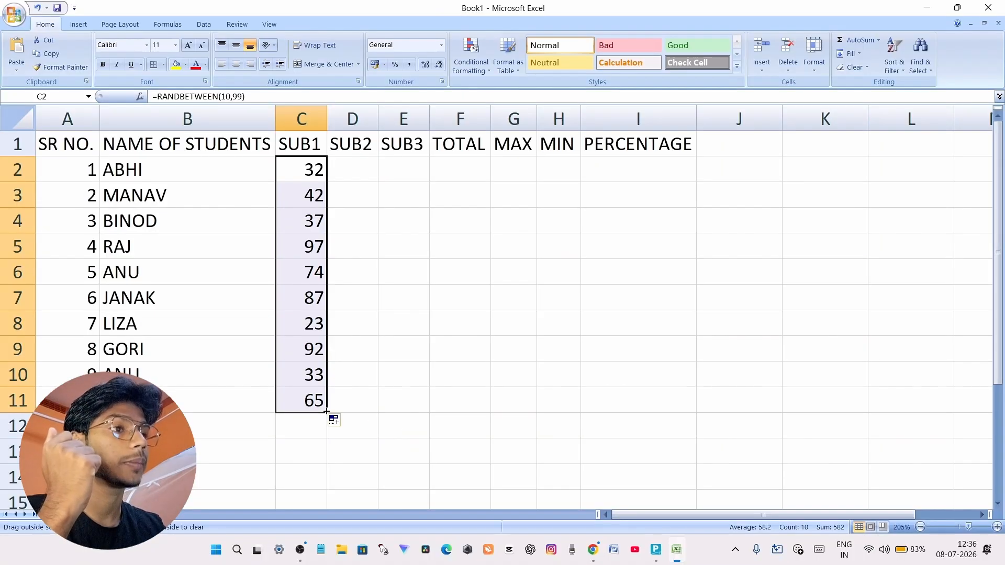
left_click_drag(354, 410, 417, 411)
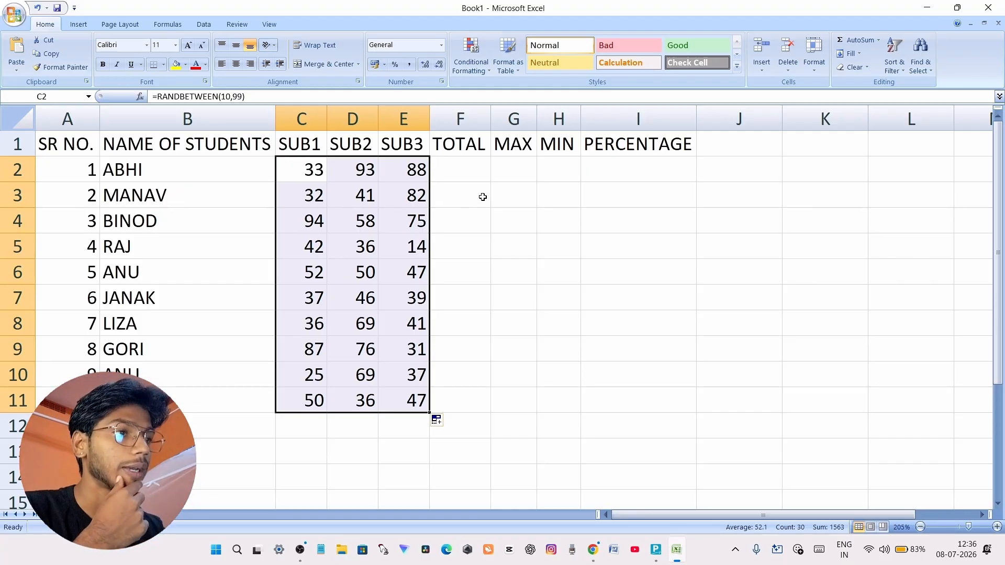
Repeatedly enter and leave edit mode in the empty TOTAL cells F2 and F3 to examine how the random marks behave
left_click(457, 177)
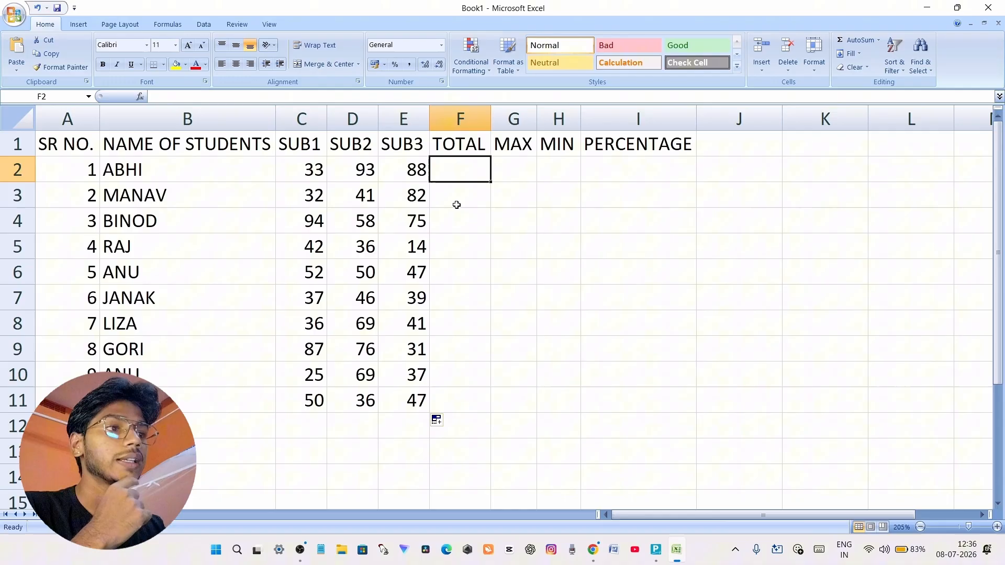
double_click(460, 168)
left_click(461, 200)
double_click(461, 168)
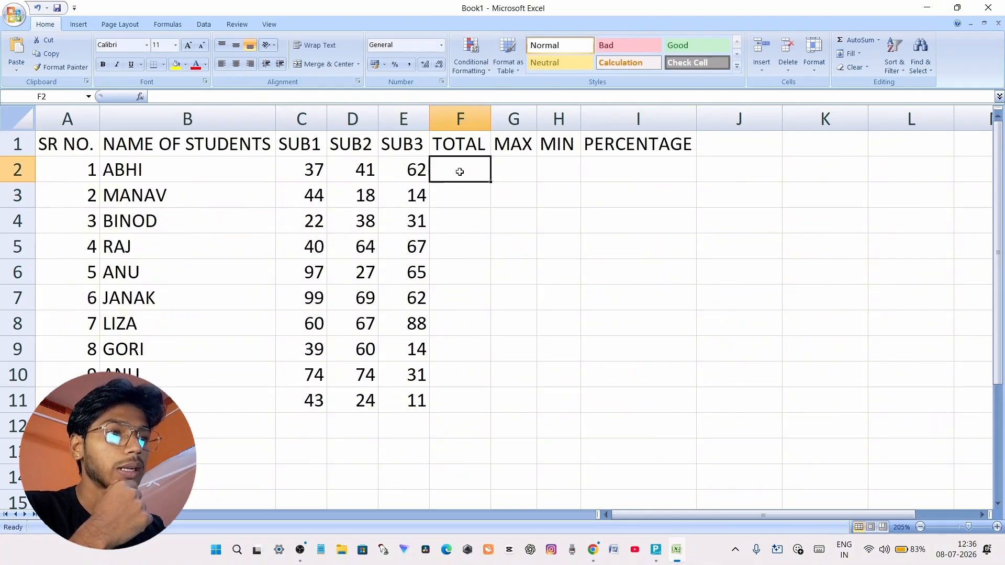
left_click(461, 197)
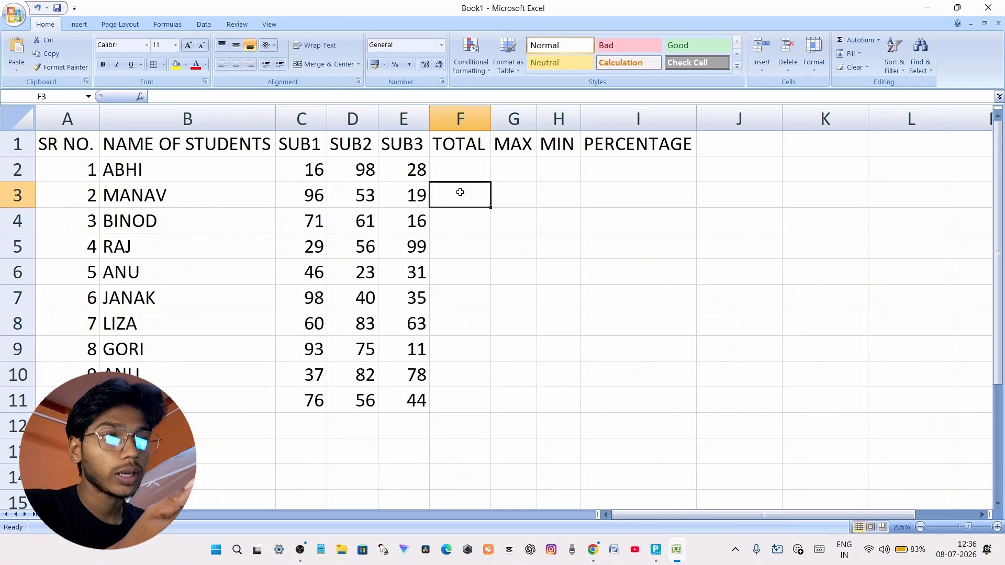
left_click(457, 174)
double_click(456, 199)
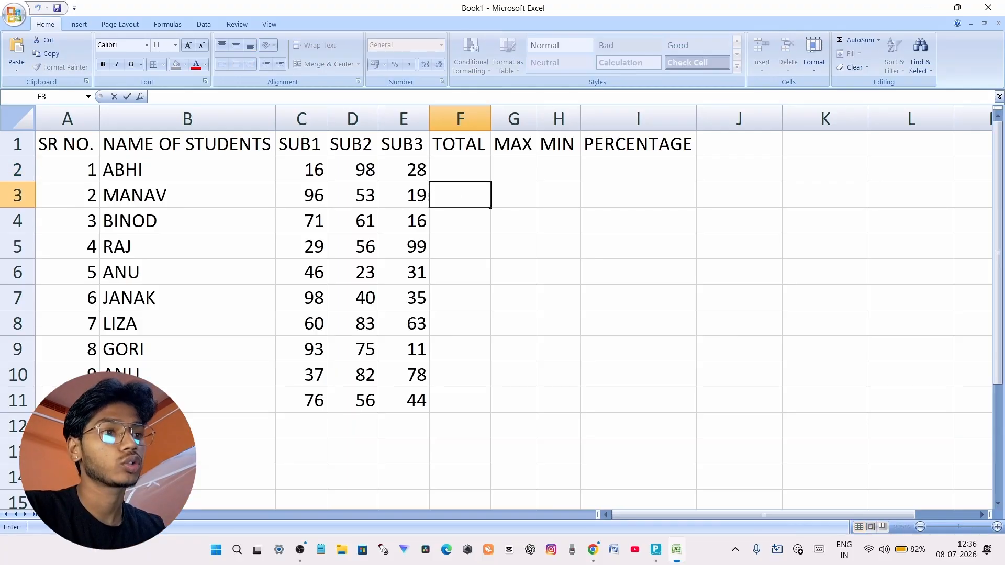
left_click(448, 171)
double_click(454, 196)
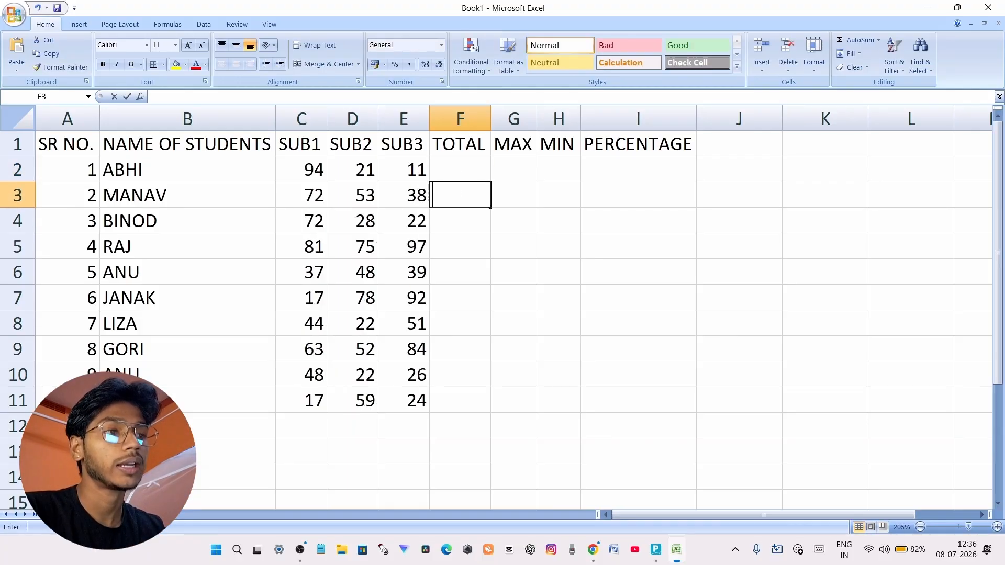
left_click(462, 171)
double_click(462, 171)
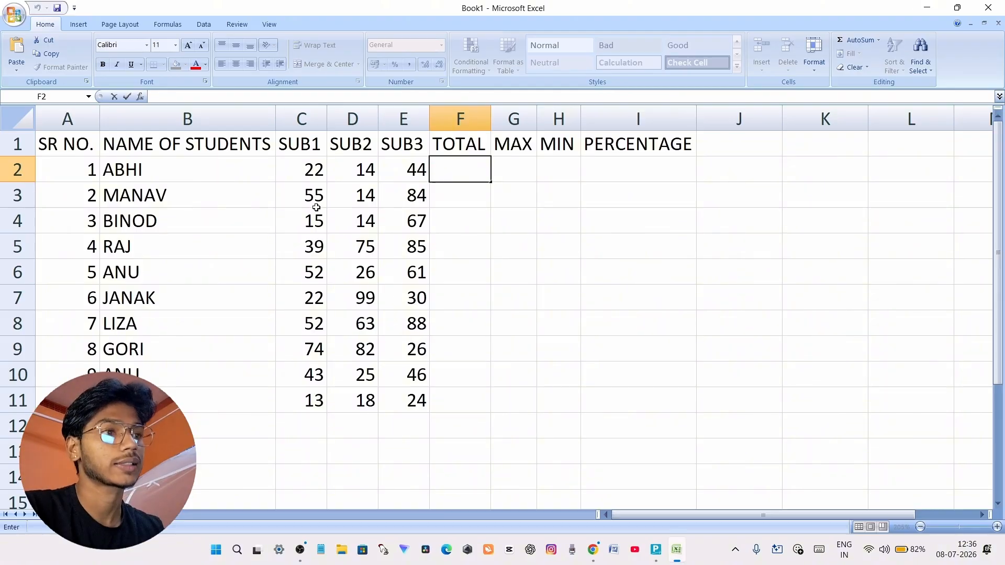
Replace the RANDBETWEEN formulas in C2:E11 with their plain values, and check the contents of the first SUB1 and SUB2 cells
left_click_drag(303, 179, 391, 396)
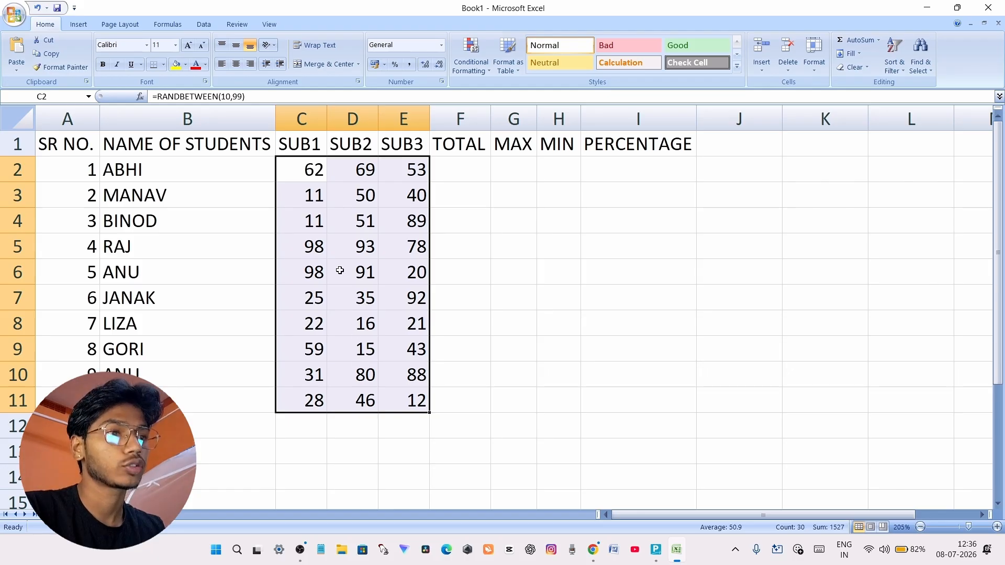
right_click(333, 246)
left_click(371, 266)
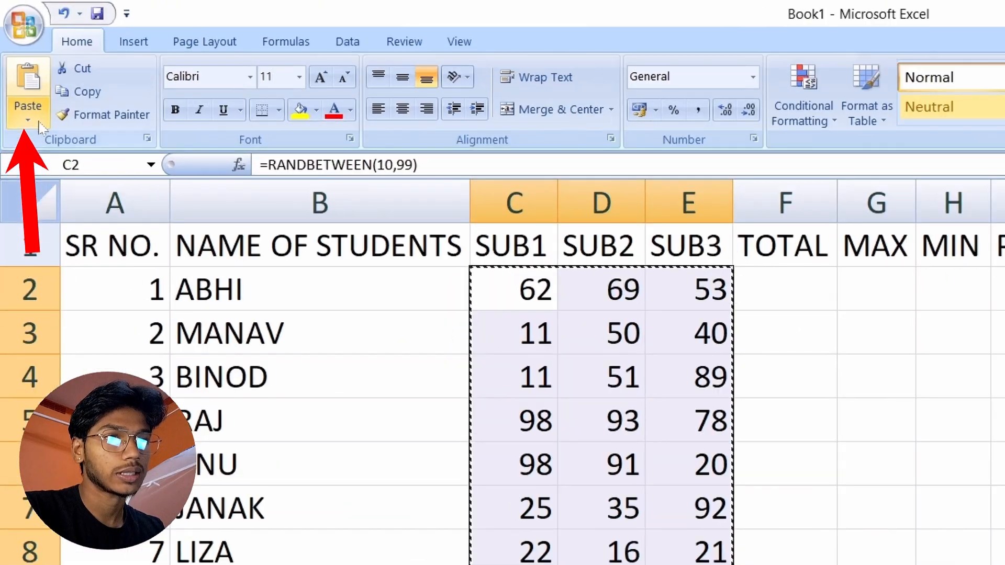
left_click(35, 120)
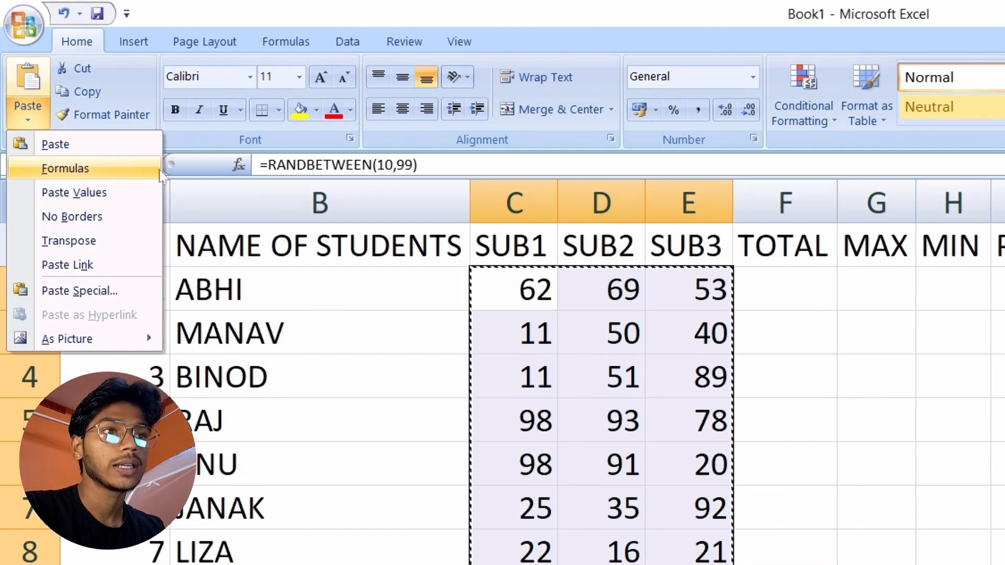
left_click(108, 193)
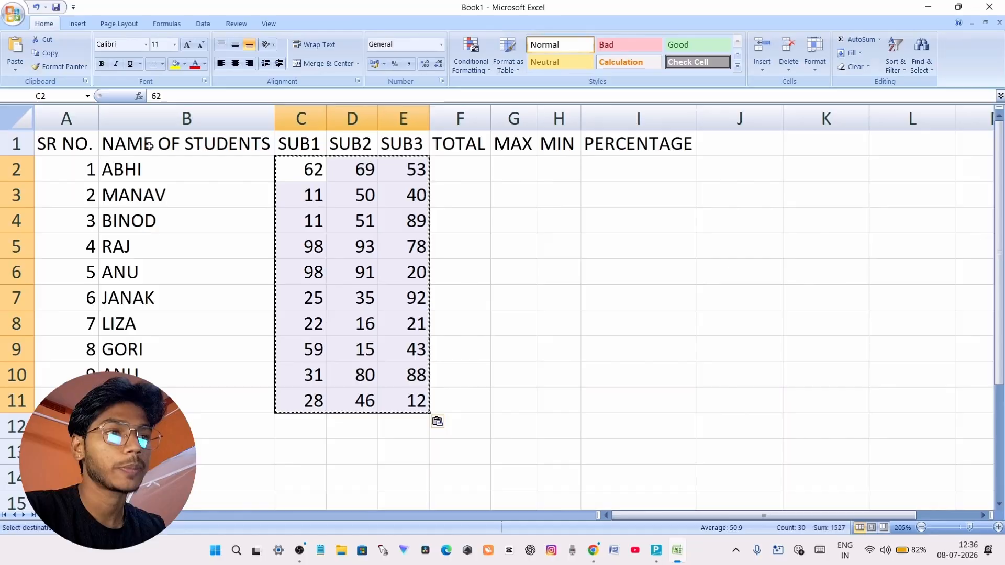
left_click(291, 198)
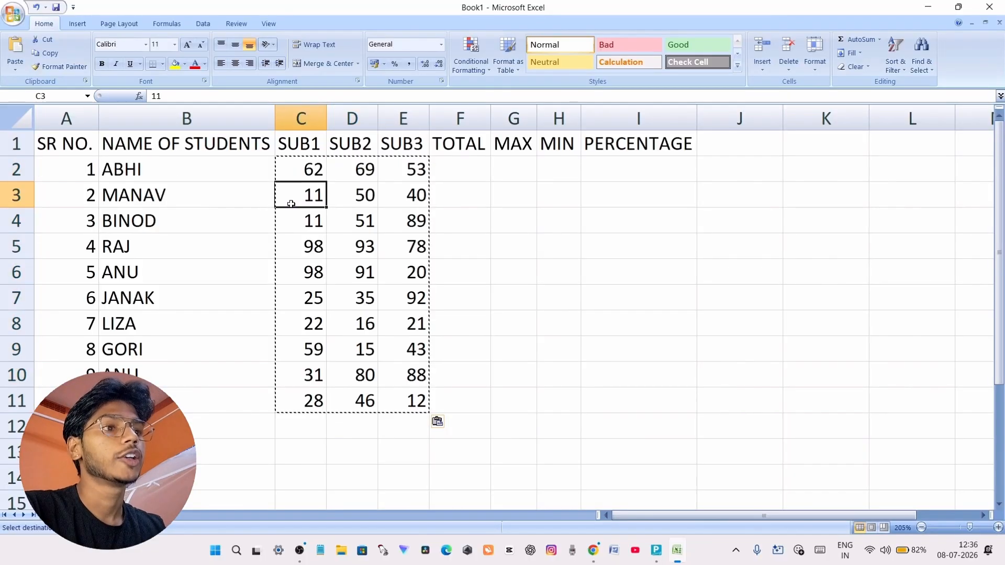
left_click(305, 166)
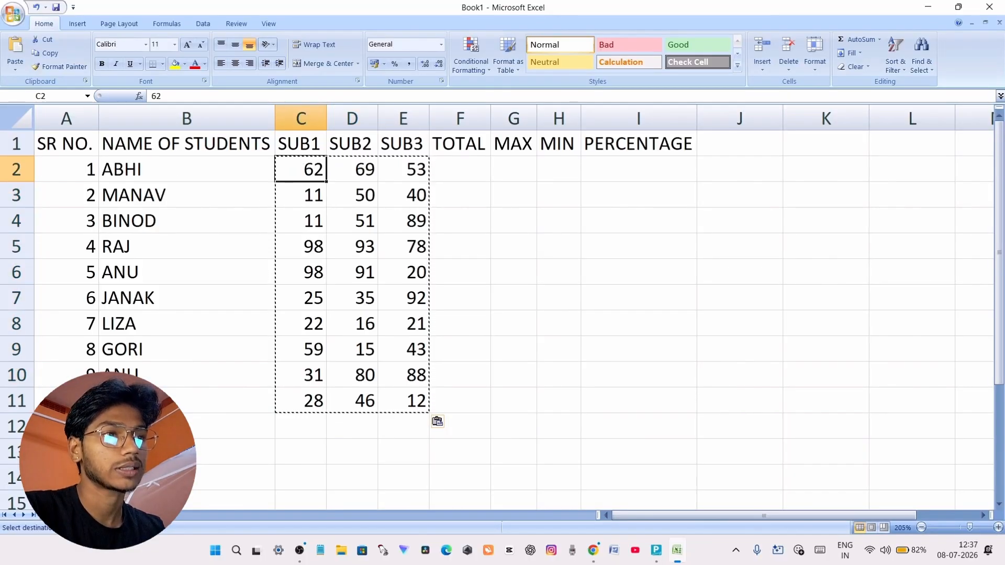
left_click(288, 202)
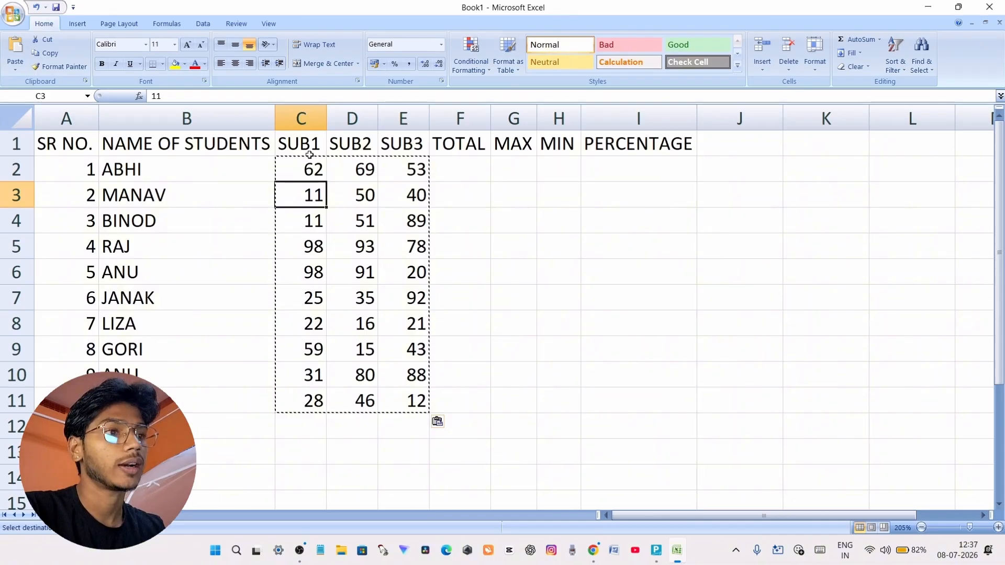
left_click(331, 169)
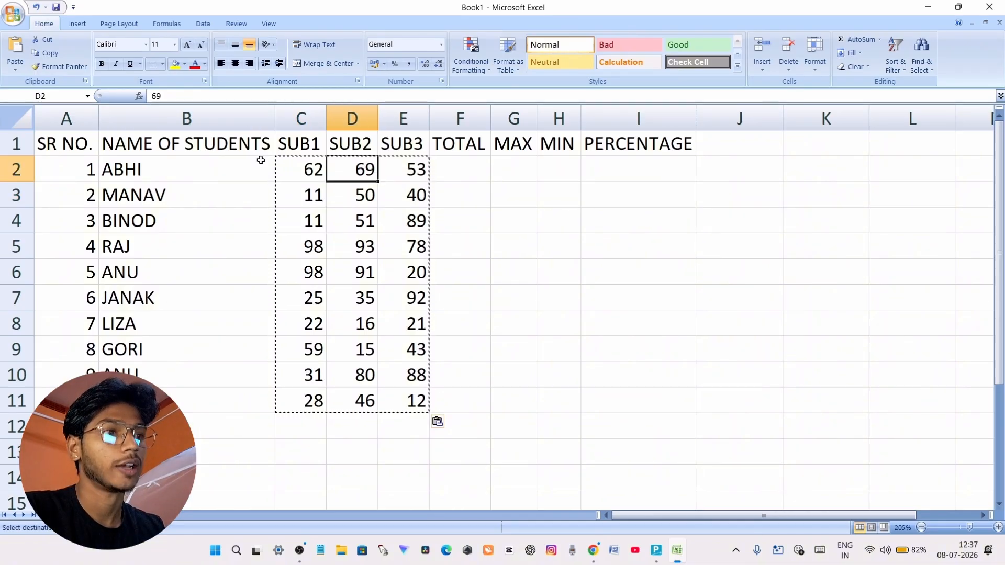
left_click(366, 200)
Enter the formula =SUM(C2:E2) in cell F2 under TOTAL to add up the first student's marks
double_click(451, 173)
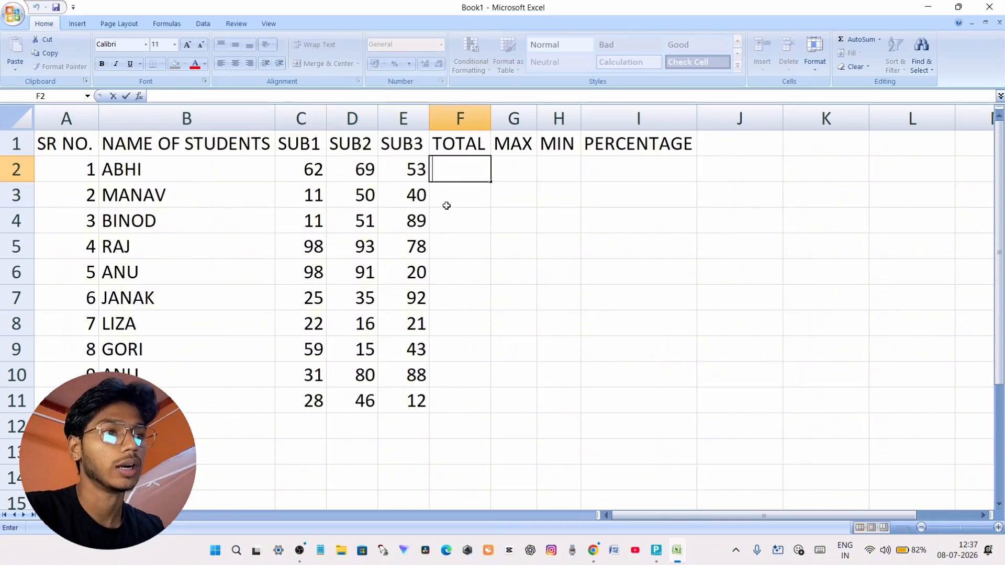
key("F2")
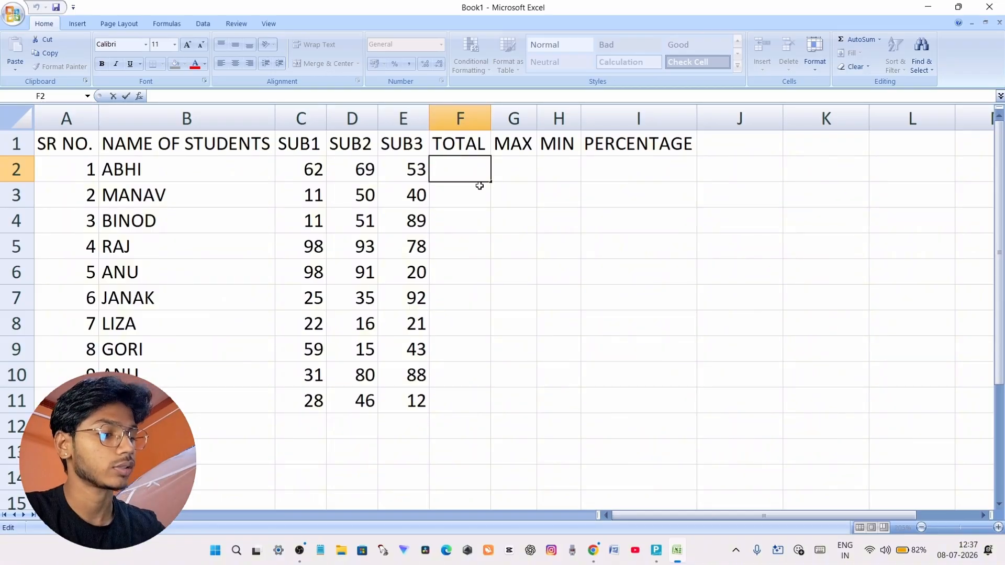
type("=SUM")
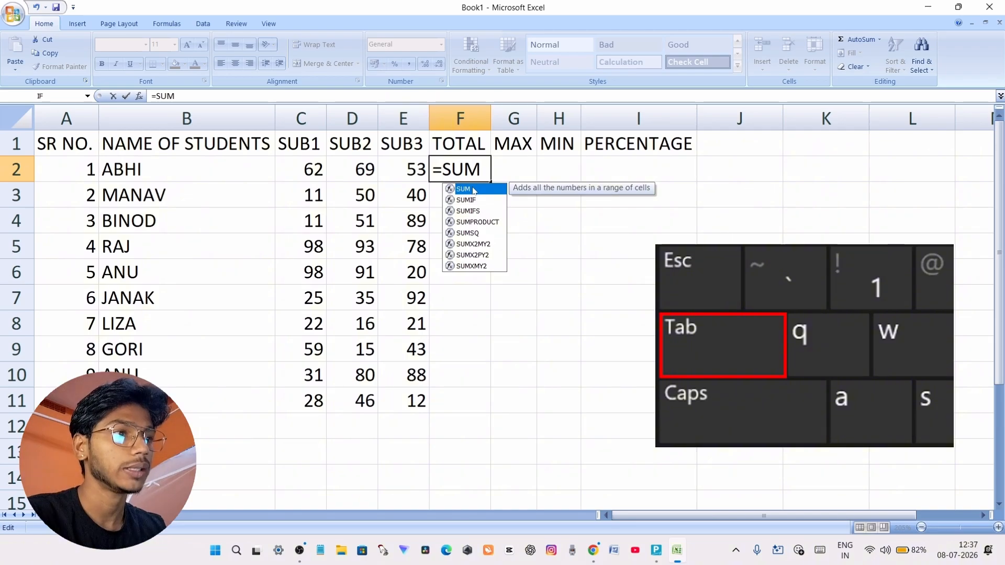
key("Tab")
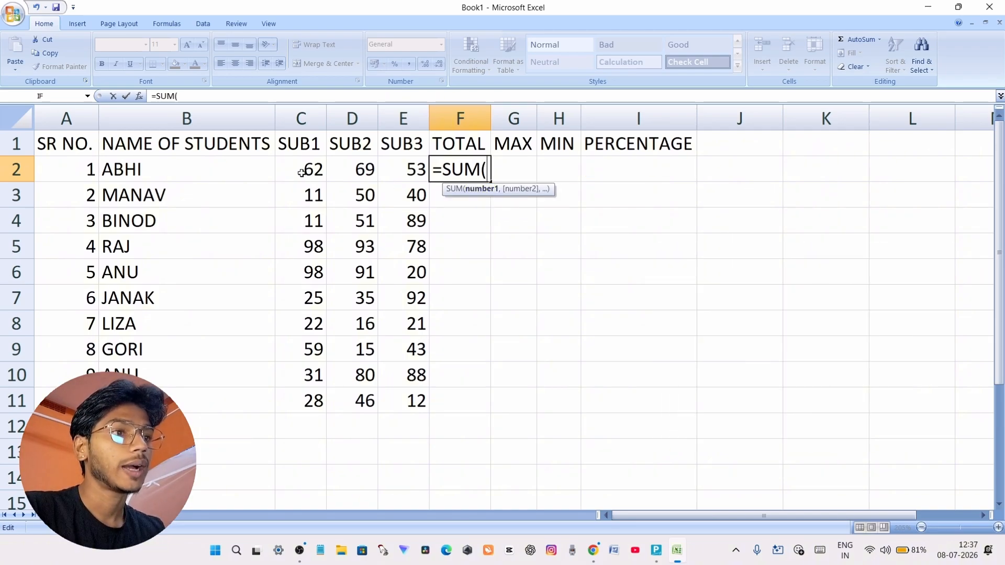
left_click_drag(299, 168, 407, 164)
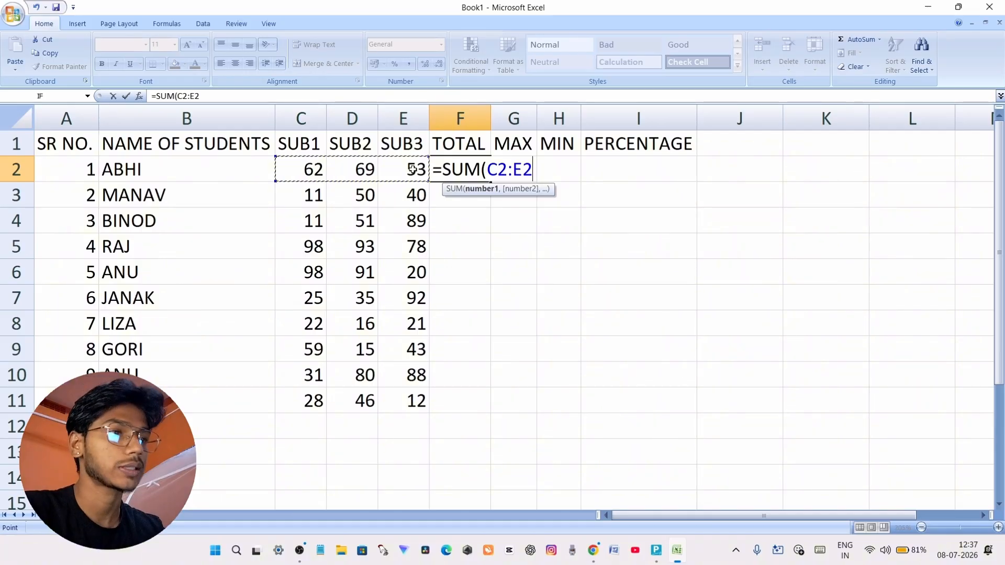
key("Return")
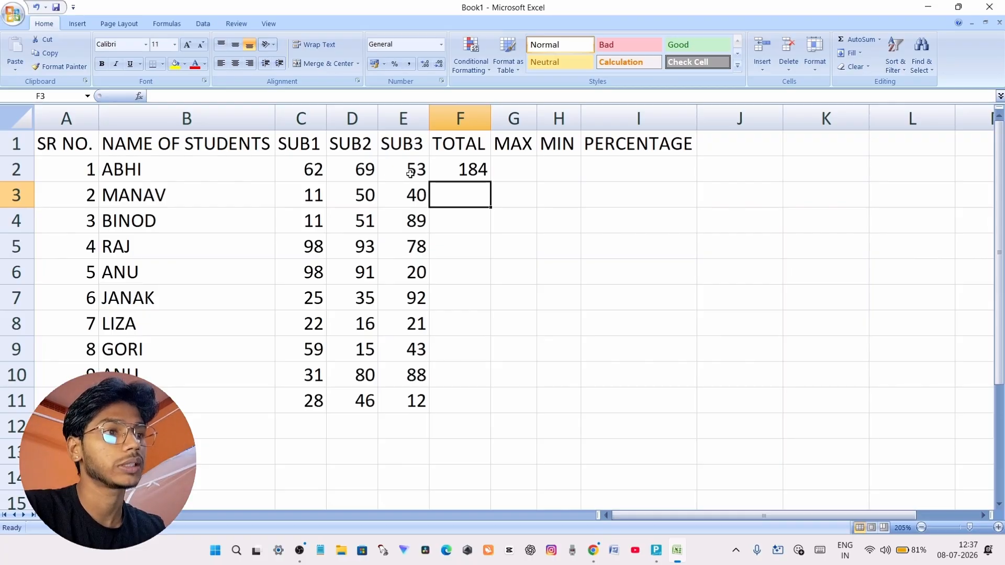
Fill the SUM formula from F2 down to F11 and check the total in row 7 against its three subject marks
left_click(469, 168)
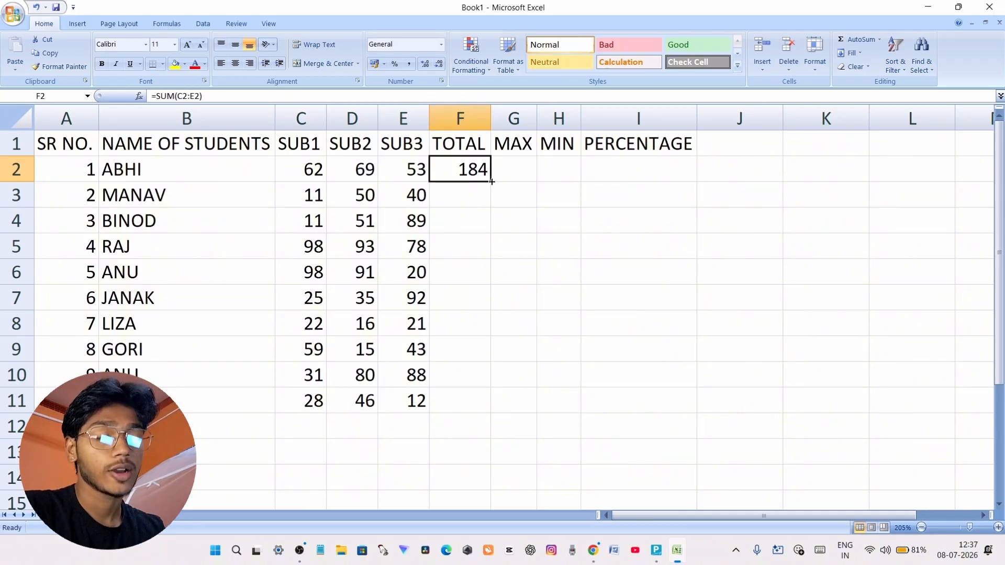
left_click_drag(491, 182, 474, 409)
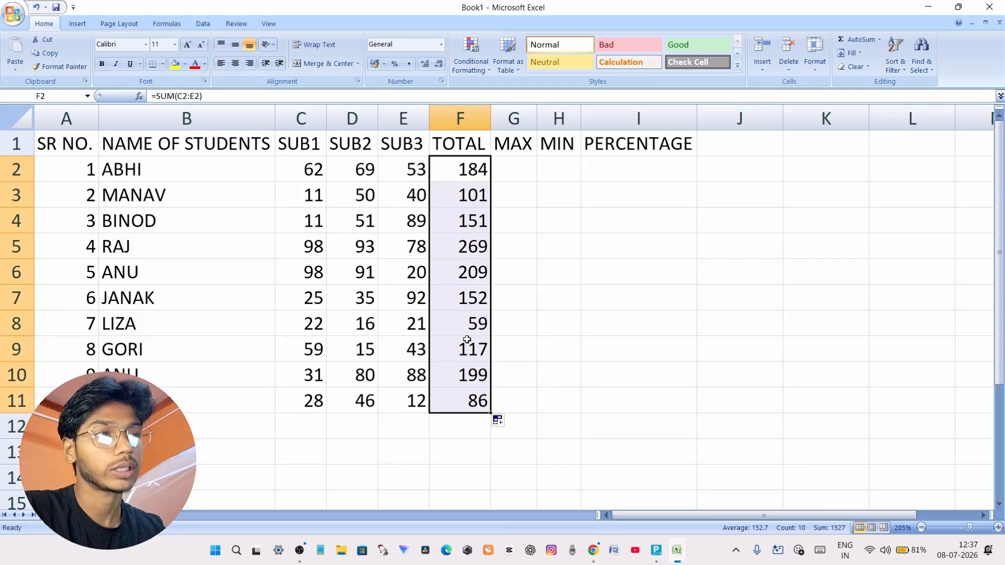
left_click(464, 278)
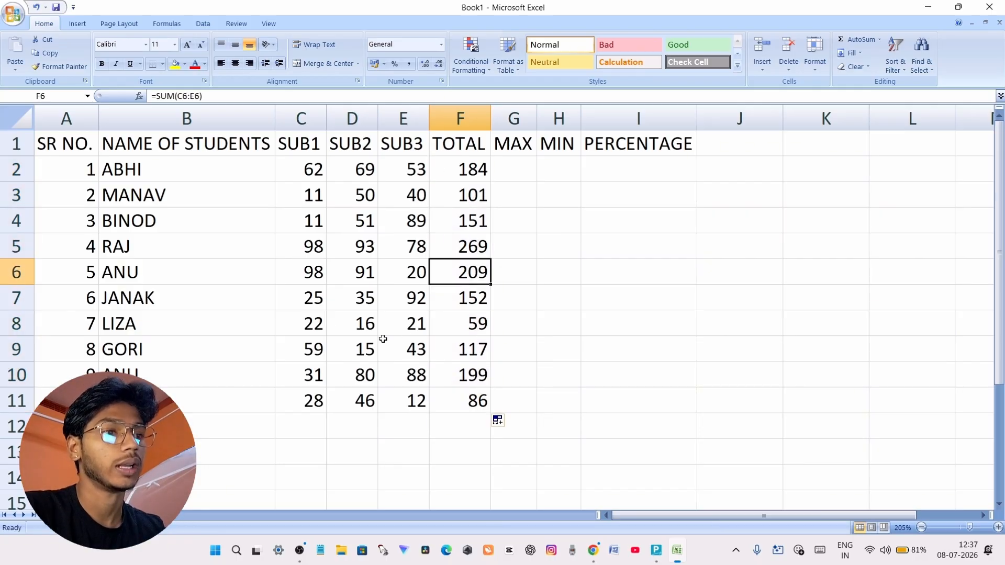
left_click(304, 300)
left_click(362, 302)
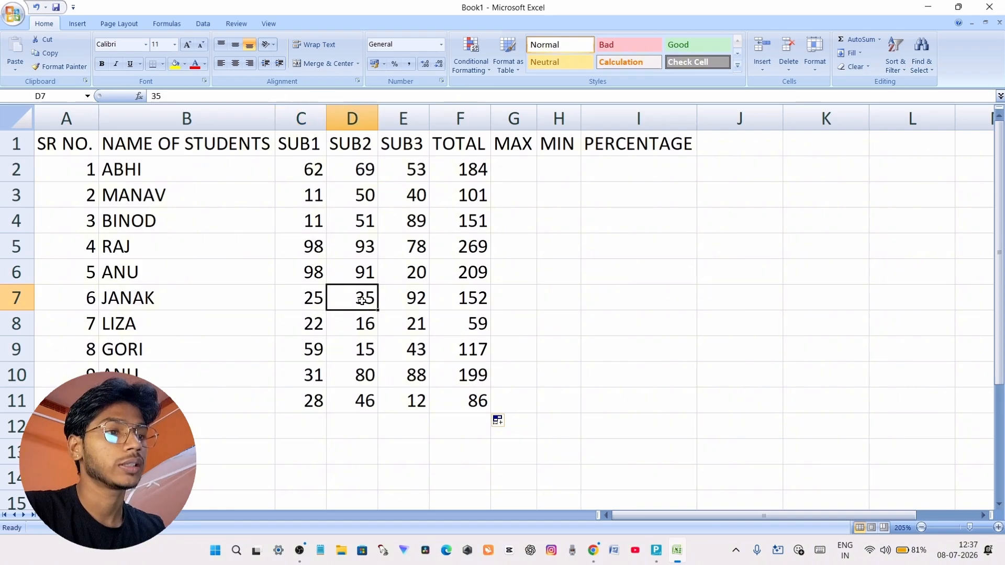
left_click(413, 304)
left_click(473, 301)
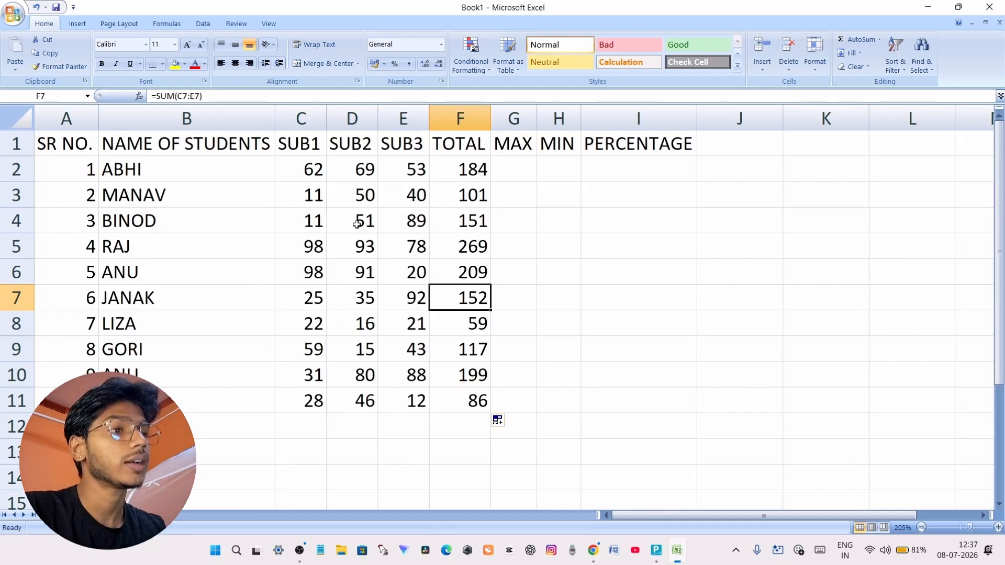
Enter the formula =MAX(C2:E2) in cell G2 under MAX to find the first student's highest mark
left_click(511, 173)
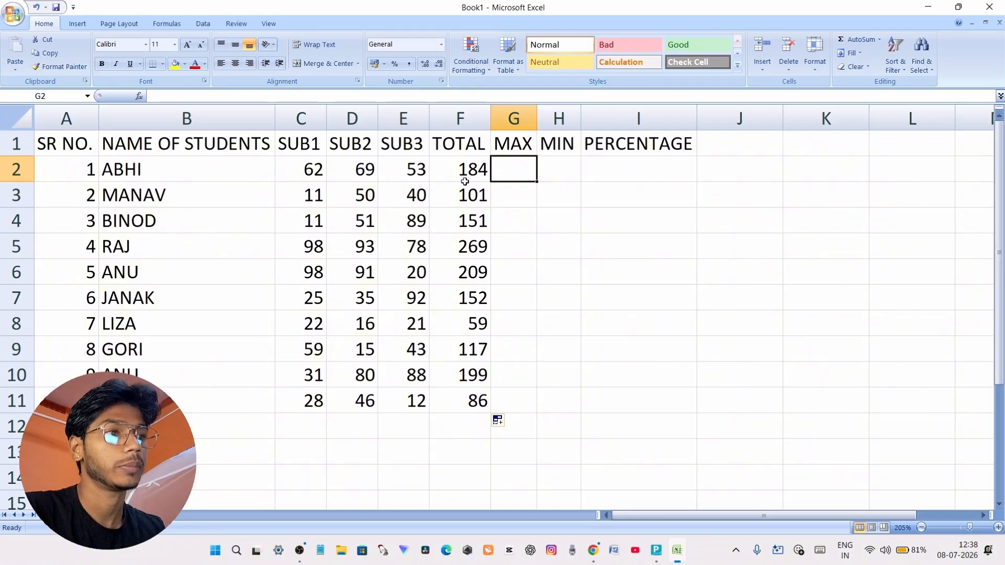
double_click(506, 171)
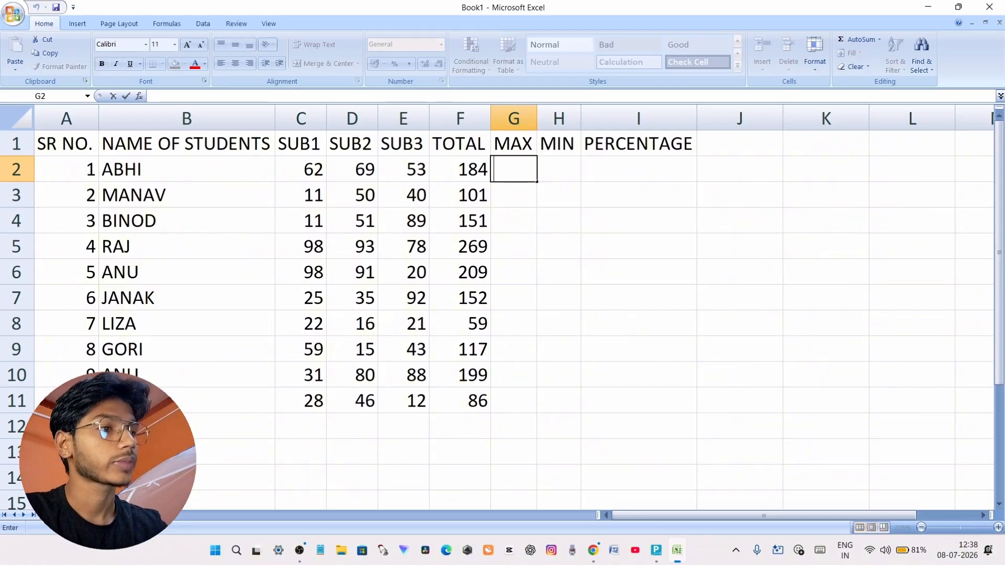
type("=MAX")
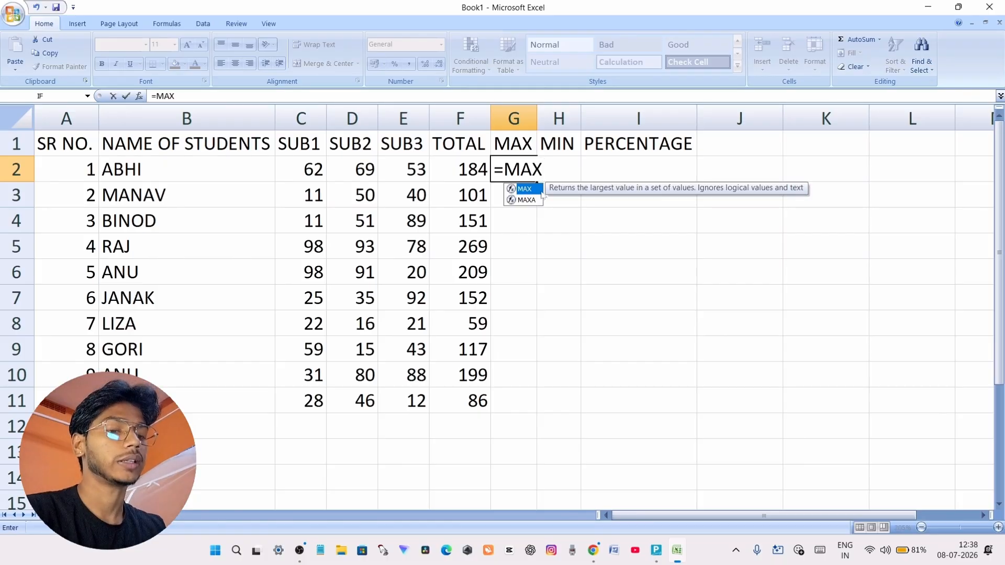
double_click(539, 190)
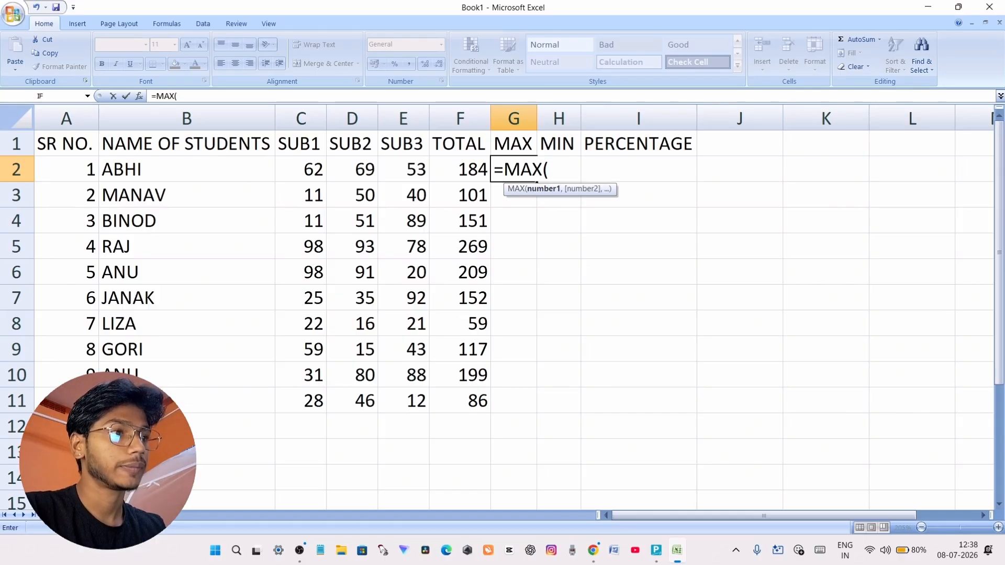
left_click_drag(309, 172, 400, 171)
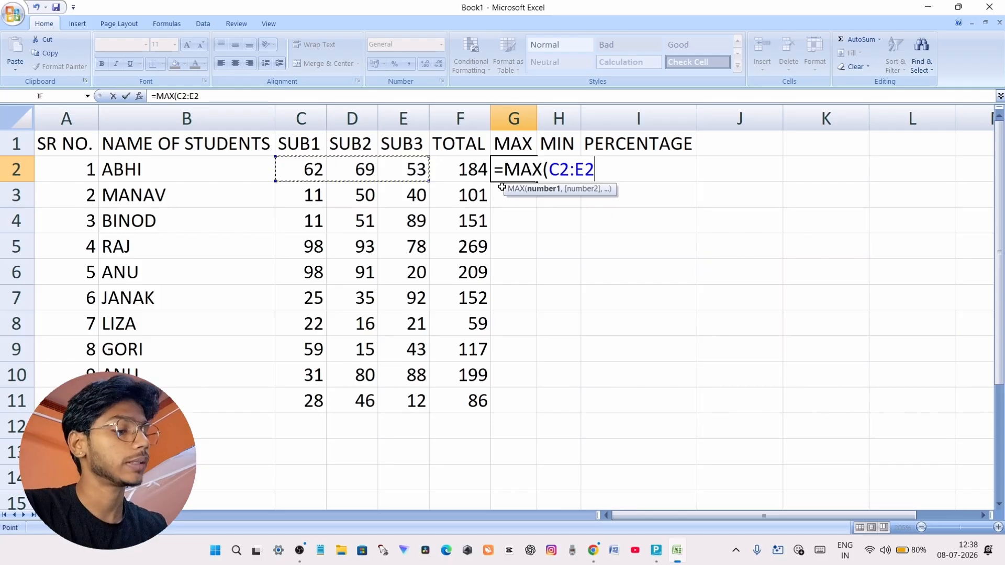
key("Return")
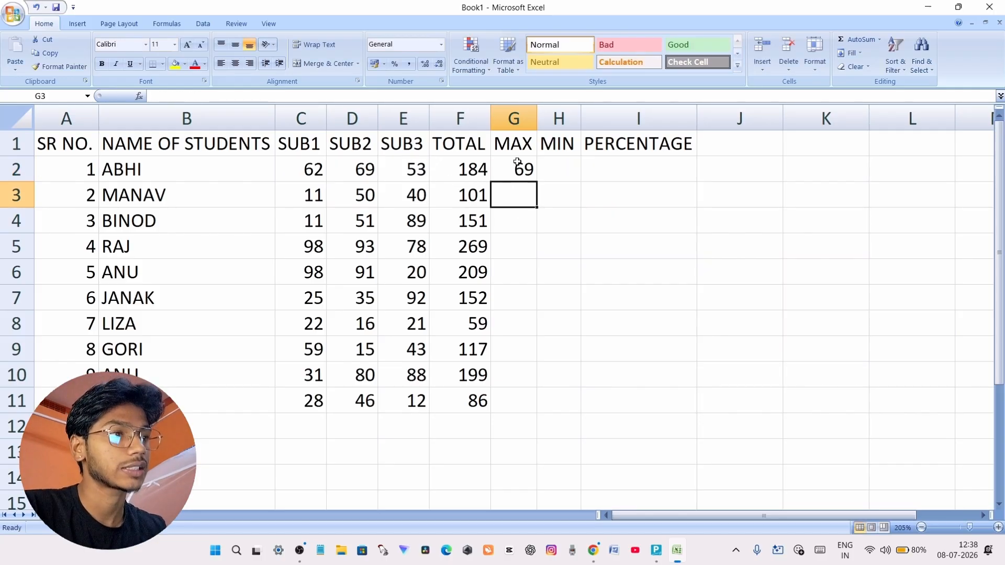
left_click(516, 178)
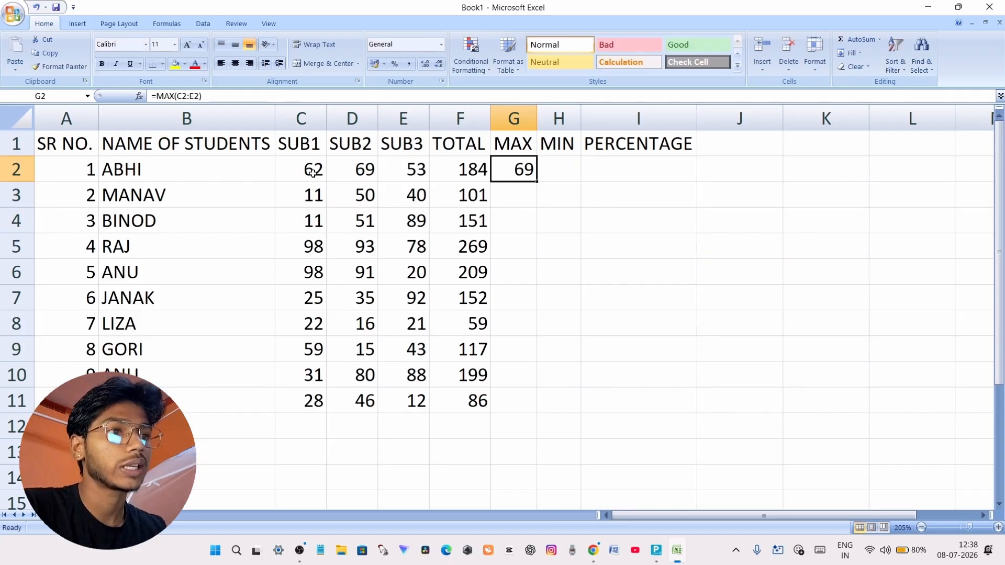
Compare the first student's subject marks with the MAX result in G2, and fill the formula from G2 down to G11
left_click_drag(296, 169, 416, 166)
left_click(357, 169)
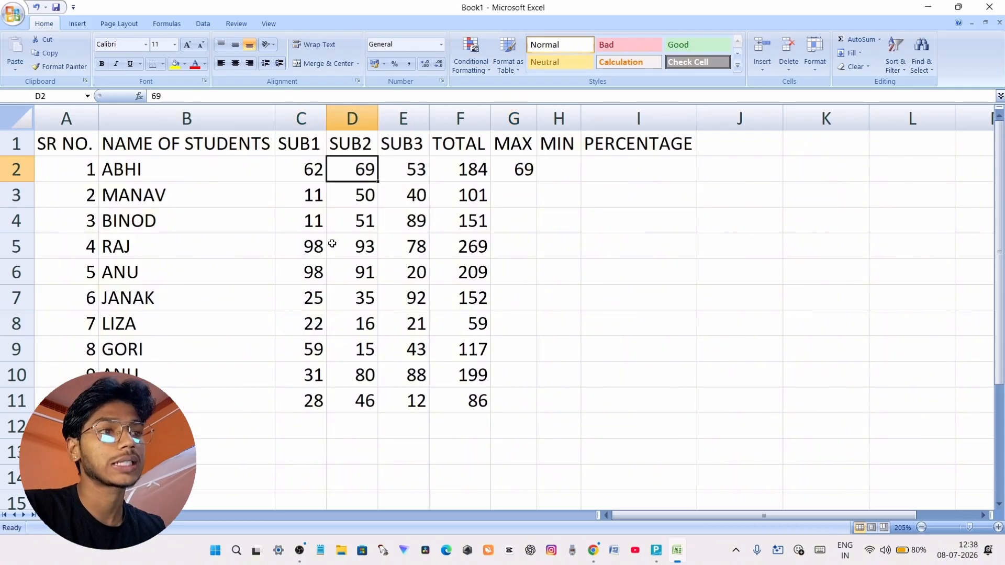
left_click(514, 192)
left_click(527, 168)
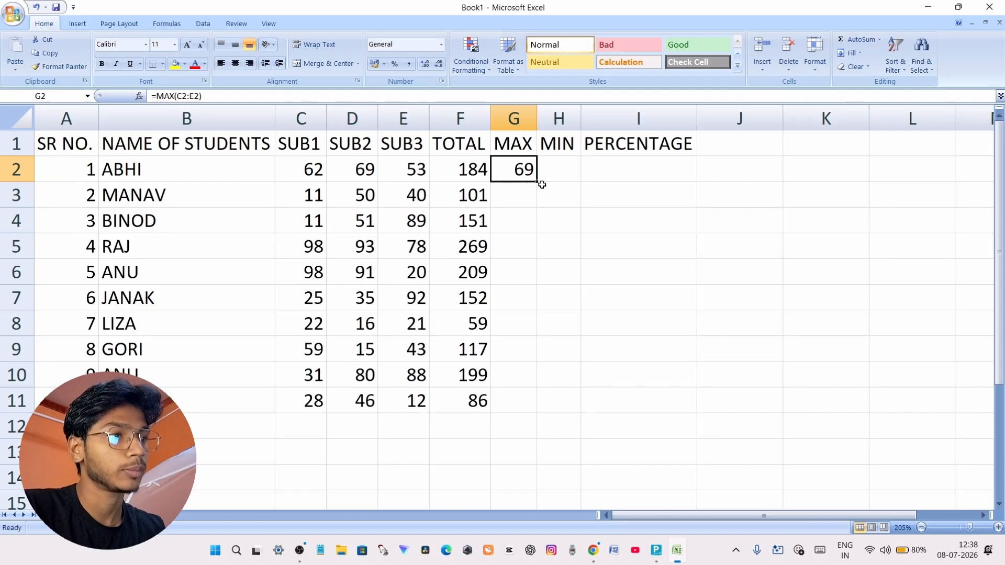
left_click_drag(538, 183, 534, 406)
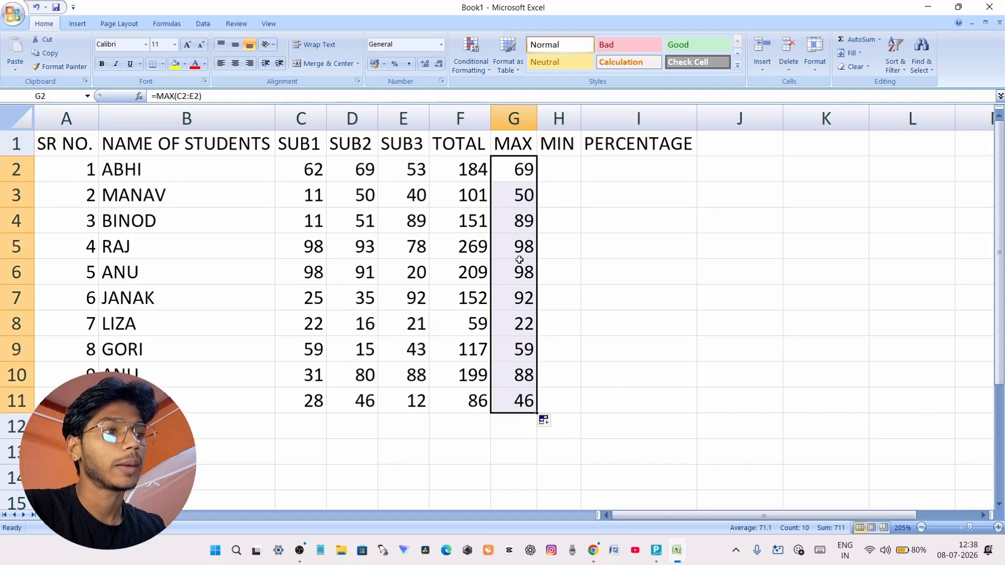
Check the MAX results in rows 3 to 5 against the three subject marks of each student
left_click(516, 184)
left_click_drag(314, 198, 416, 198)
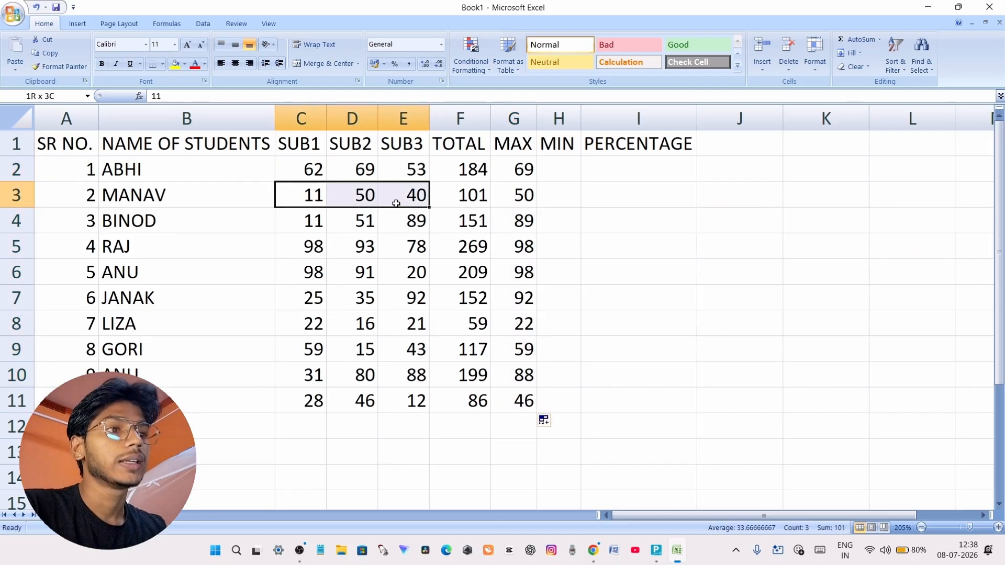
left_click(522, 196)
left_click(519, 221)
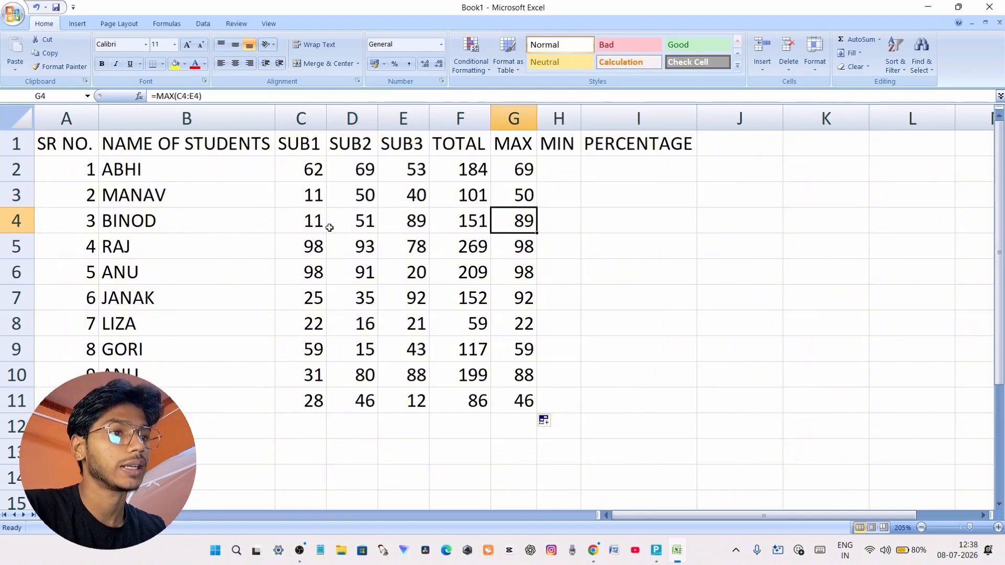
left_click_drag(322, 222, 411, 220)
left_click(515, 251)
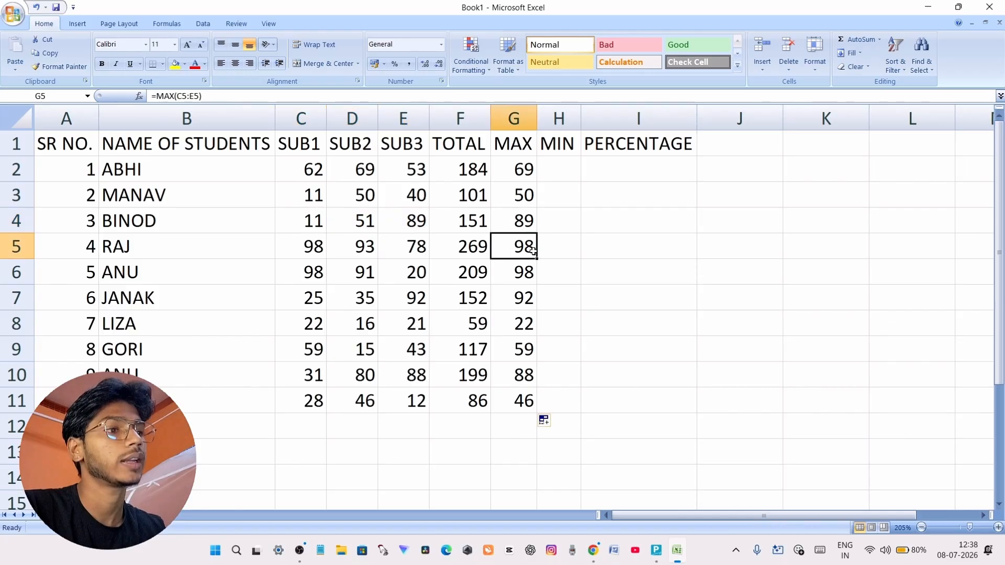
left_click_drag(314, 243, 390, 239)
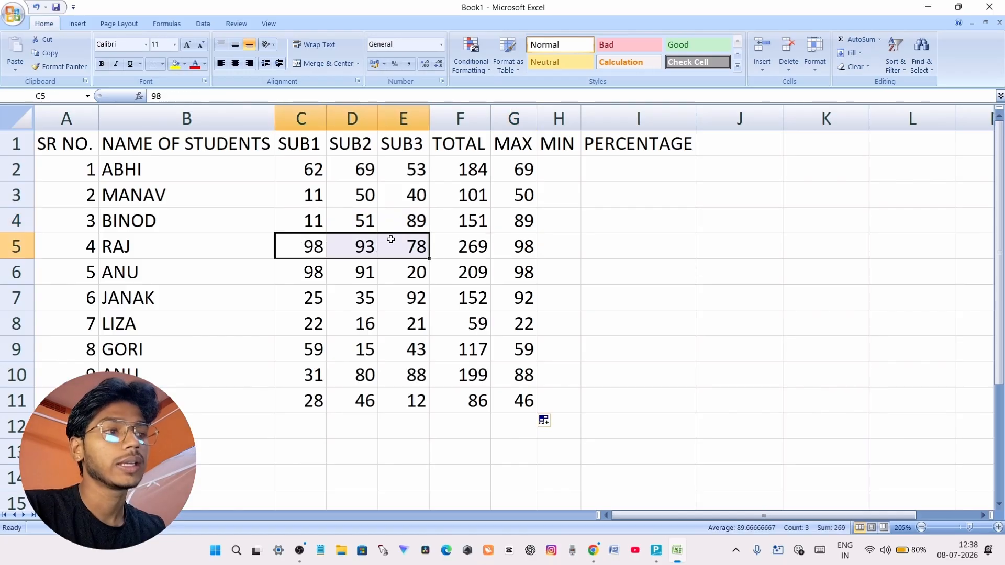
left_click(526, 254)
Enter the formula =MIN(C2:E2) in cell H2 under MIN to find the first student's lowest mark
left_click(555, 171)
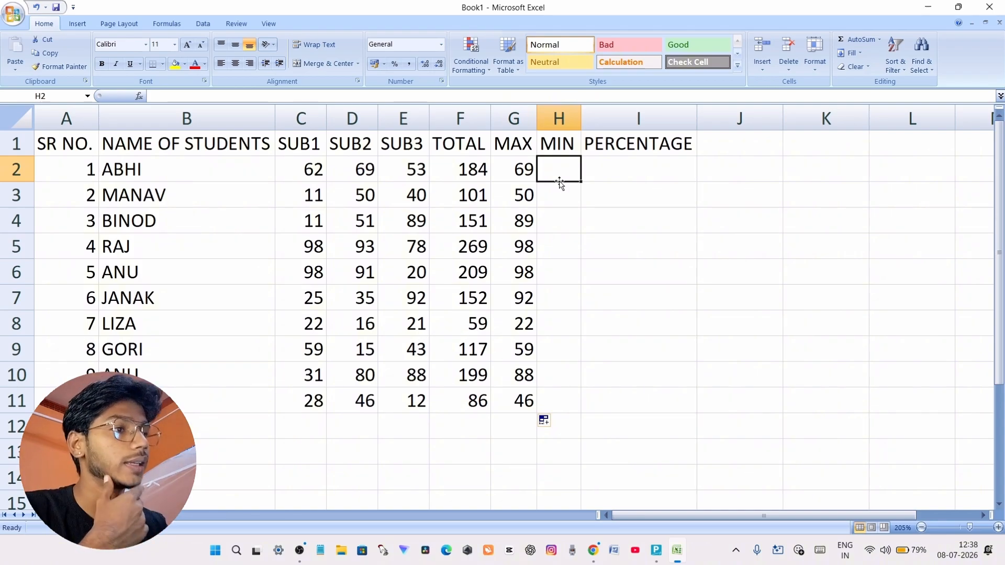
type("=MIN")
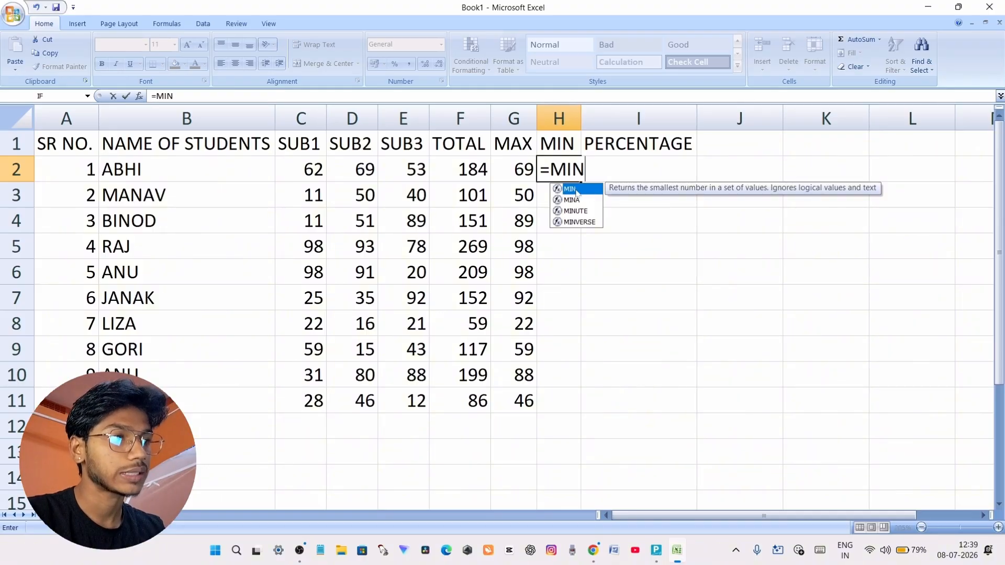
double_click(576, 190)
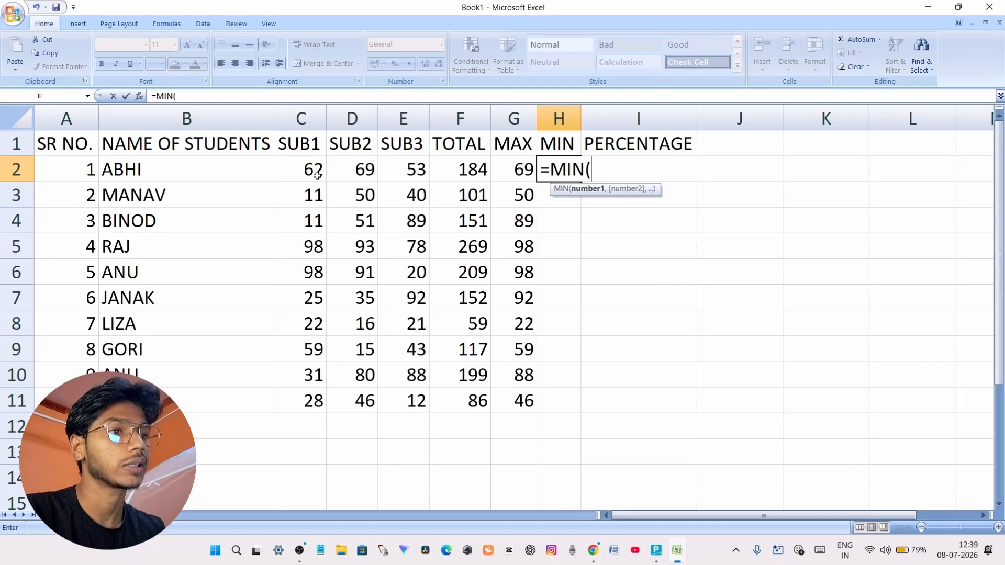
left_click_drag(304, 167, 413, 168)
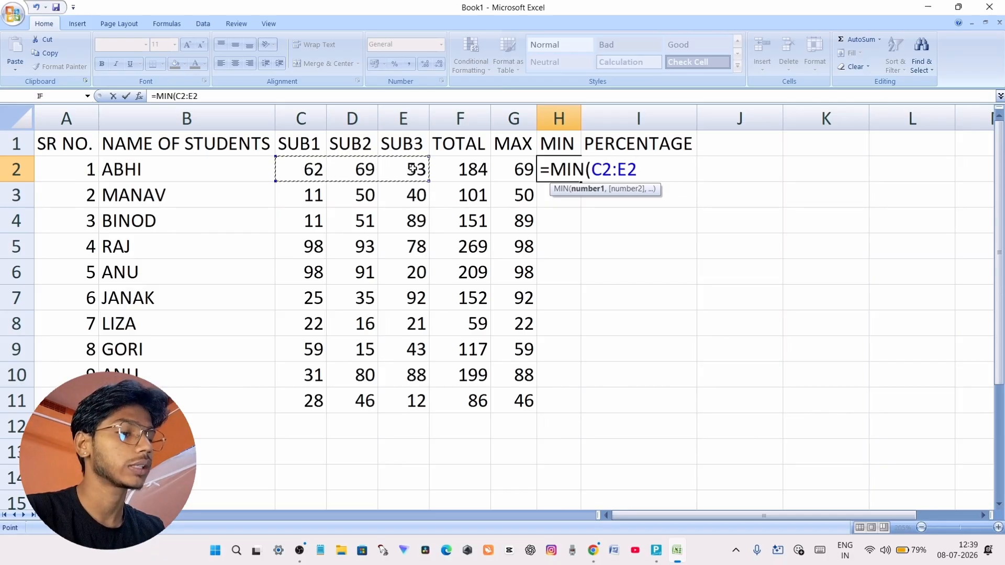
key("Return")
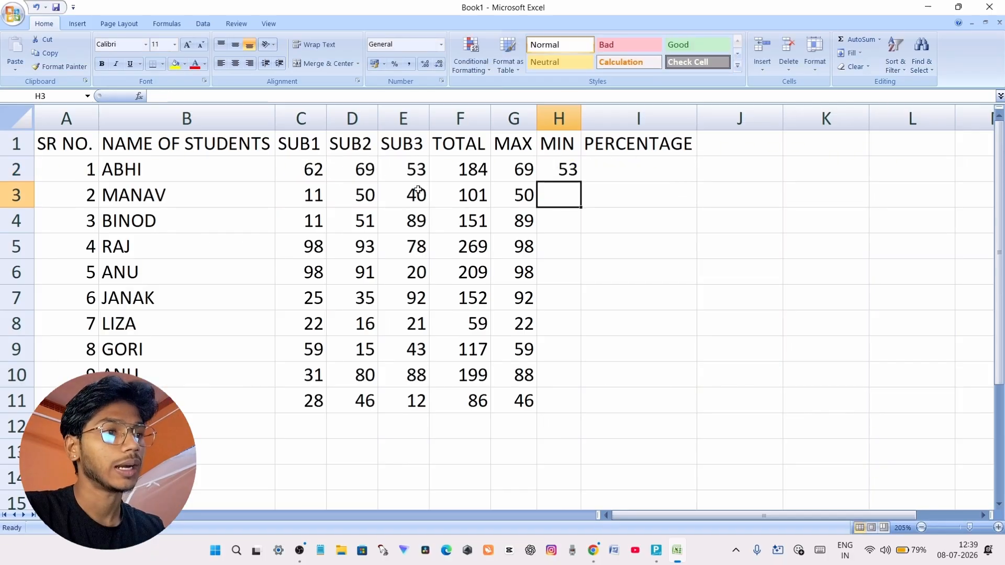
Check the first student's MAX and MIN results in row 2 against the subject marks in C2:E2
left_click(459, 169)
left_click_drag(309, 169, 407, 176)
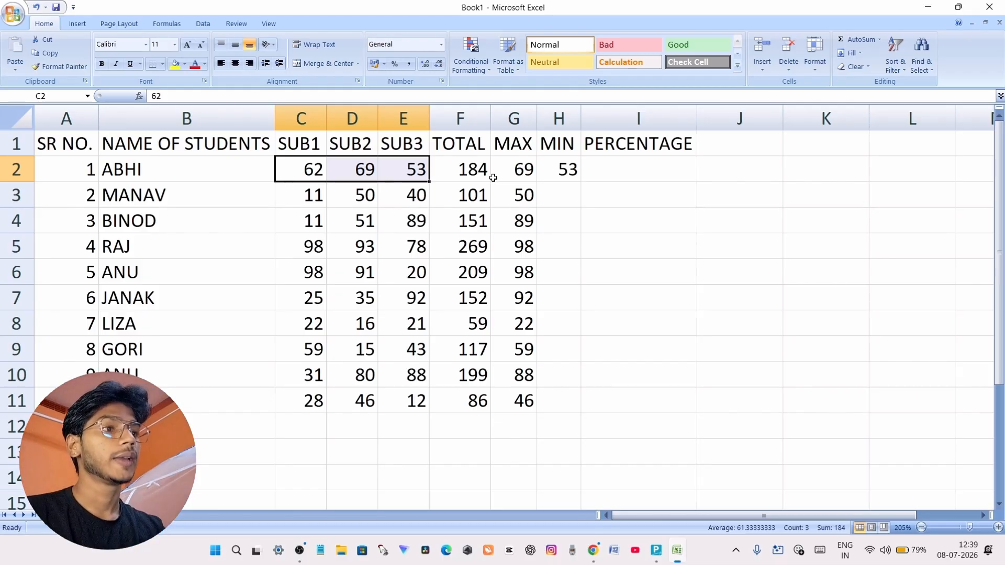
left_click(521, 170)
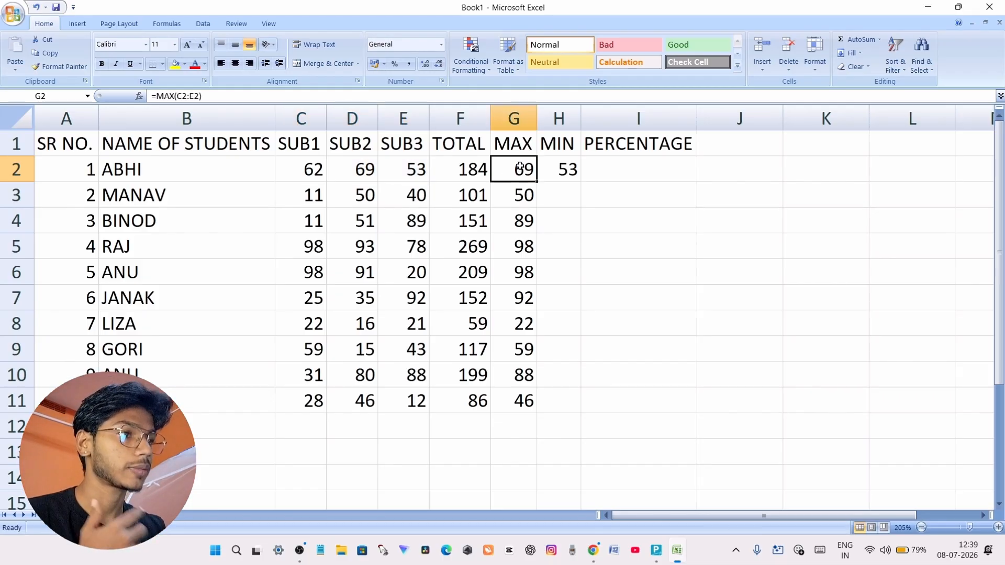
left_click(565, 164)
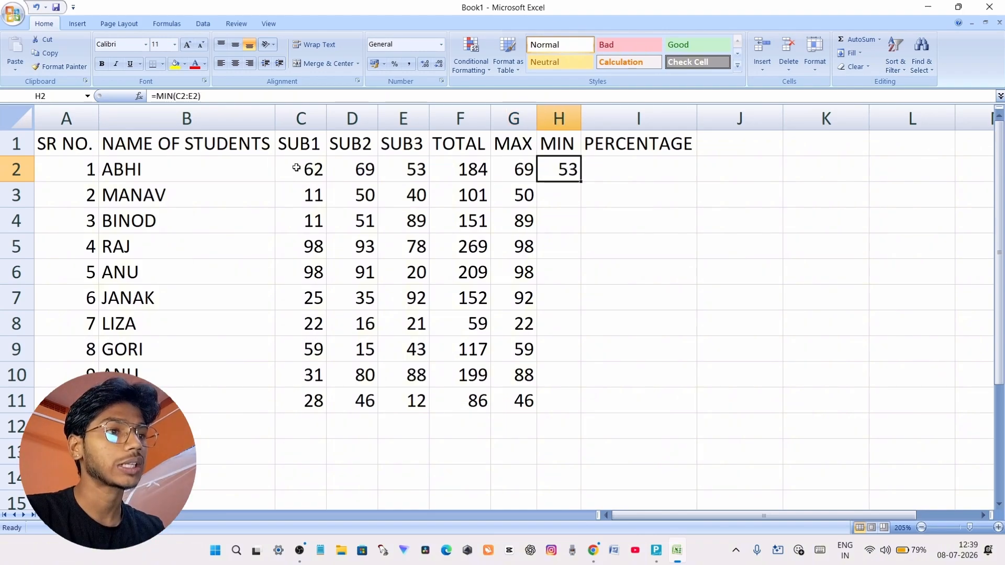
left_click_drag(297, 169, 390, 172)
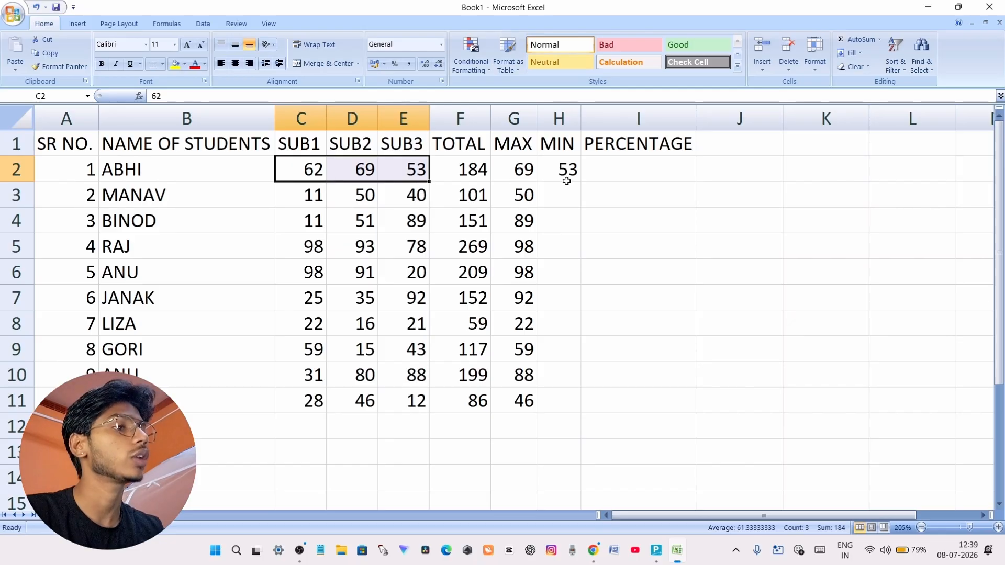
left_click(566, 176)
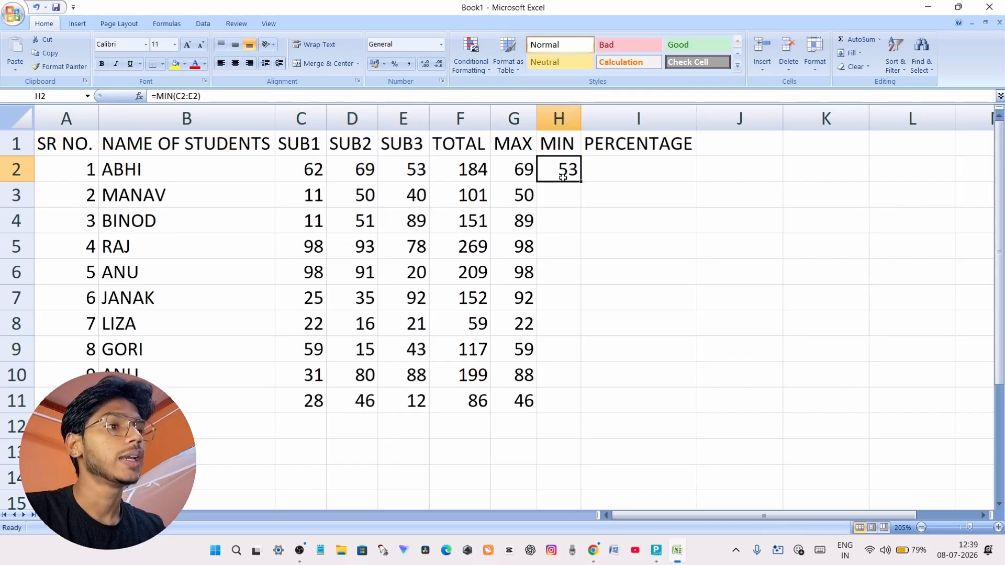
Fill the MIN formula from H2 down to H11 and check the result in row 5 against its three subject marks
left_click_drag(583, 181, 584, 414)
left_click(594, 224)
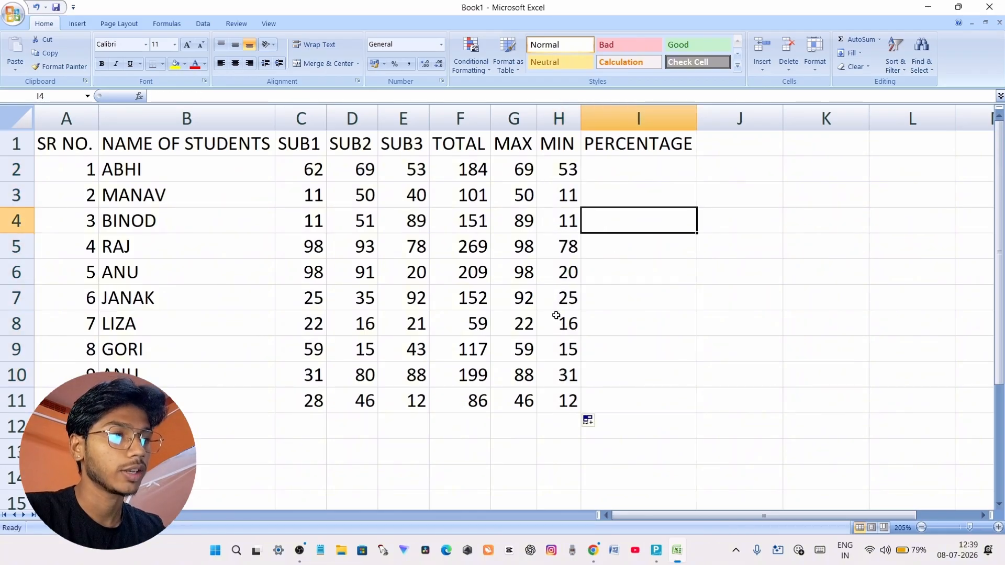
left_click(556, 250)
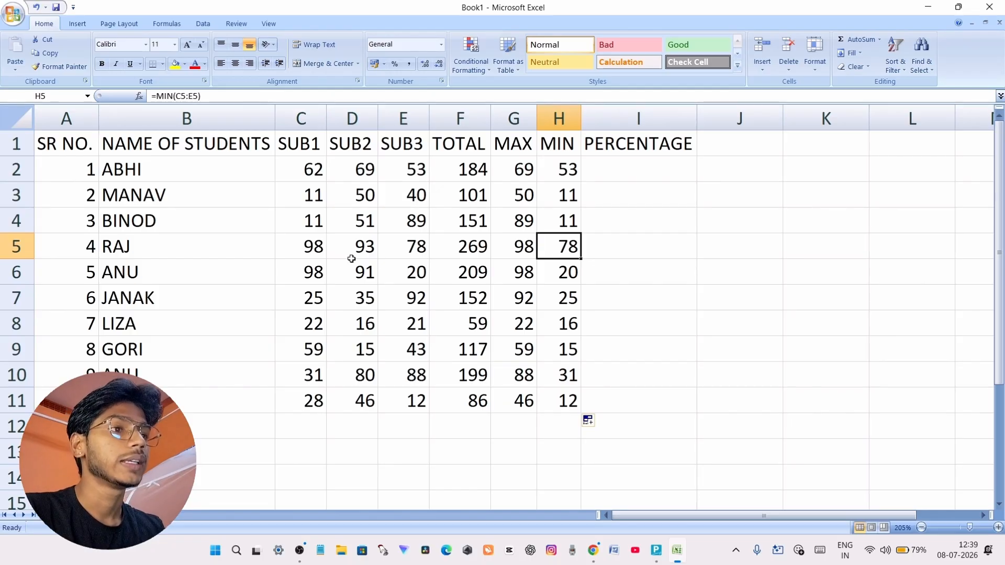
left_click_drag(292, 248, 391, 253)
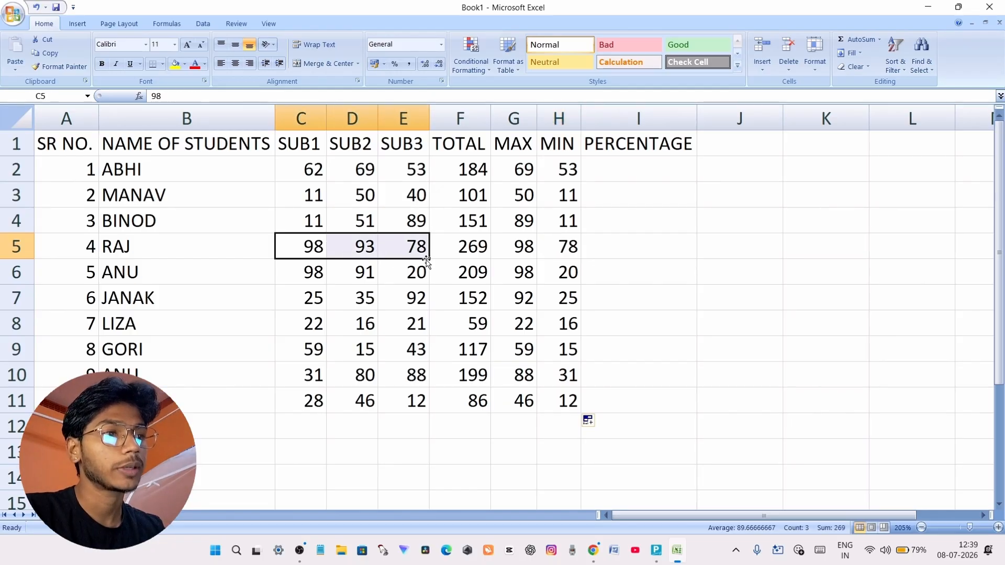
left_click(566, 249)
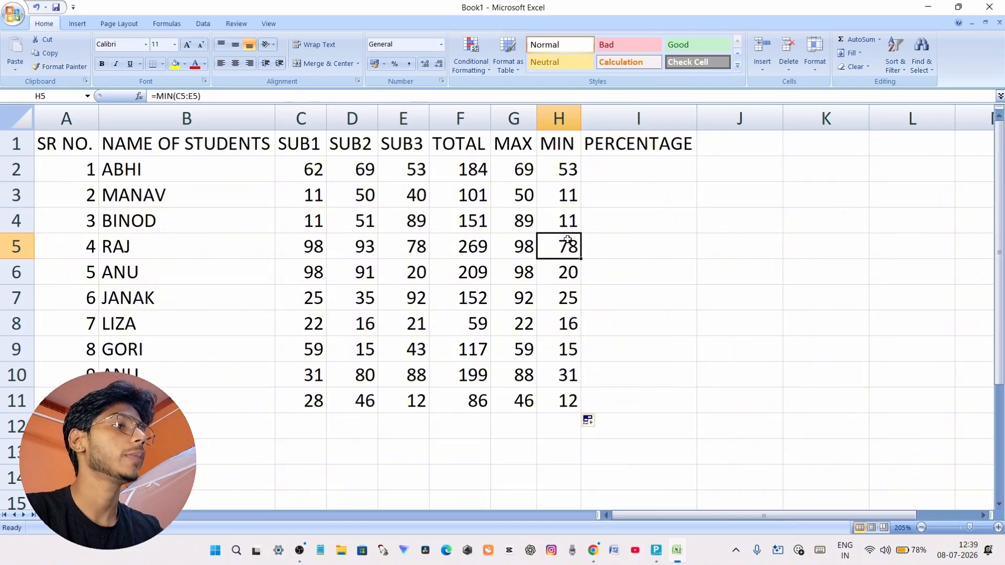
left_click(602, 165)
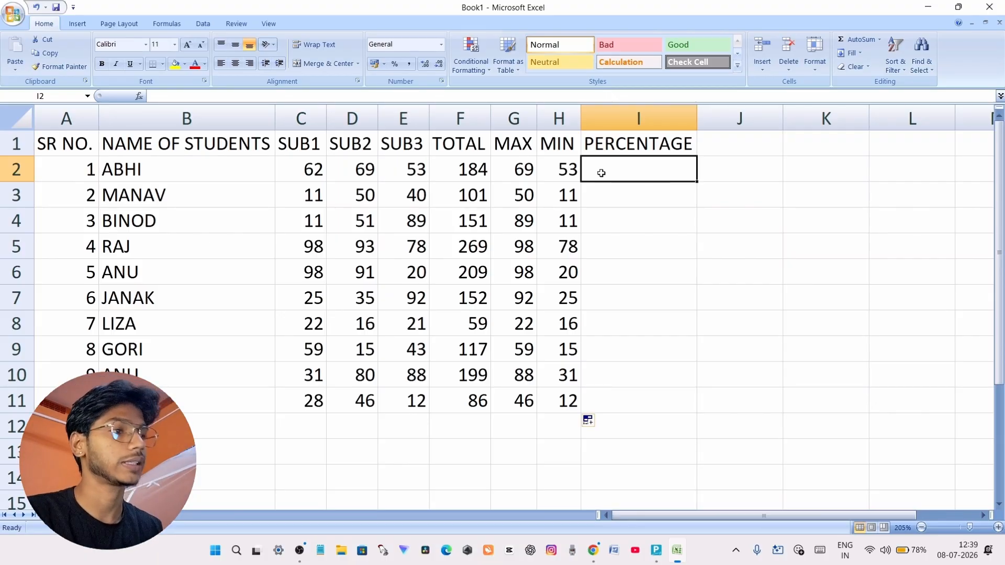
type("=")
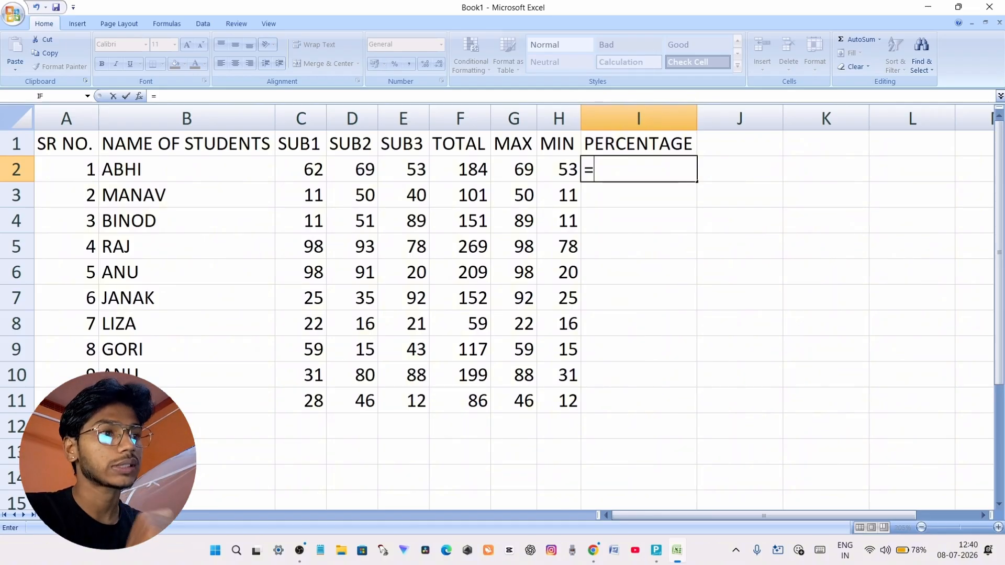
left_click(472, 170)
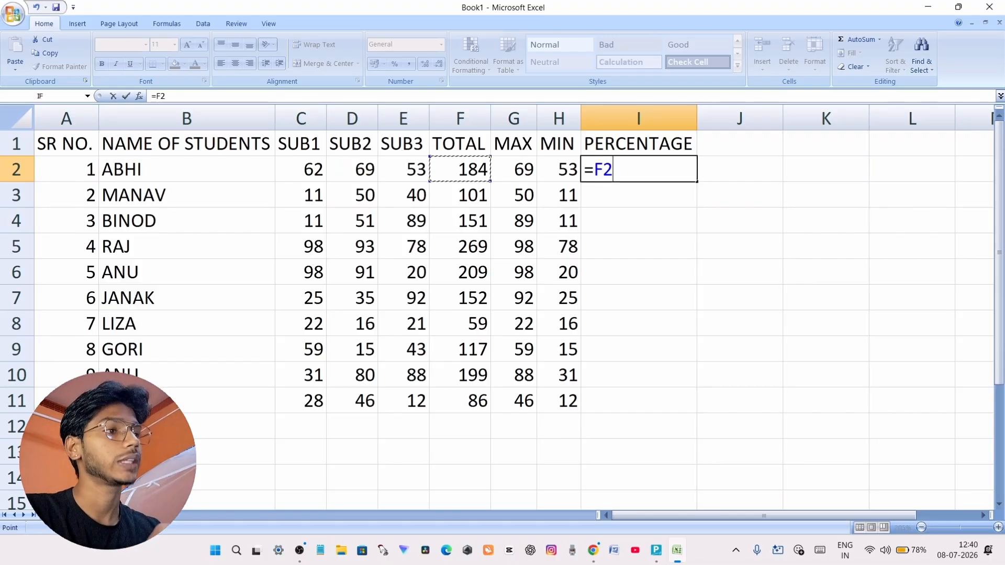
type("/")
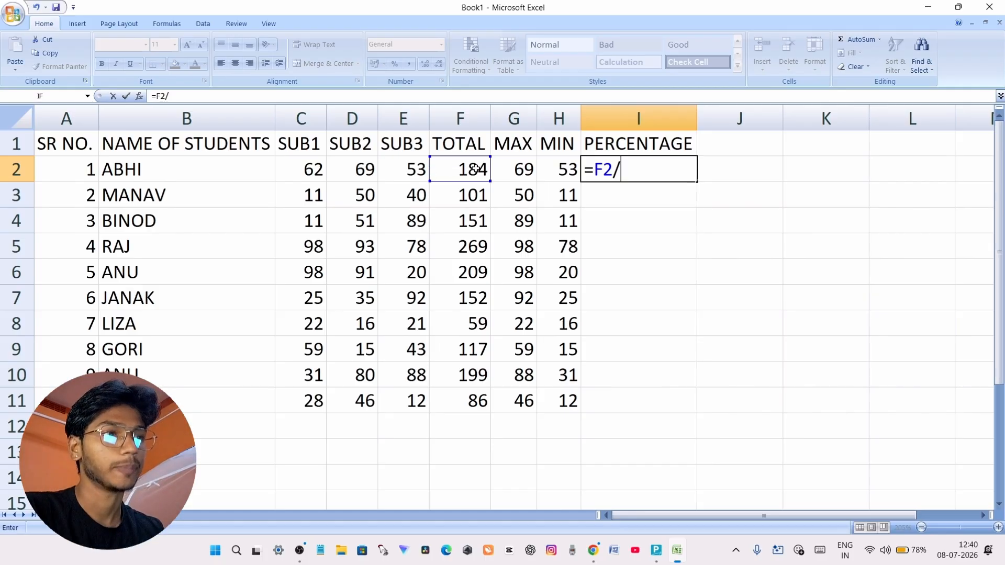
left_click_drag(301, 171, 396, 163)
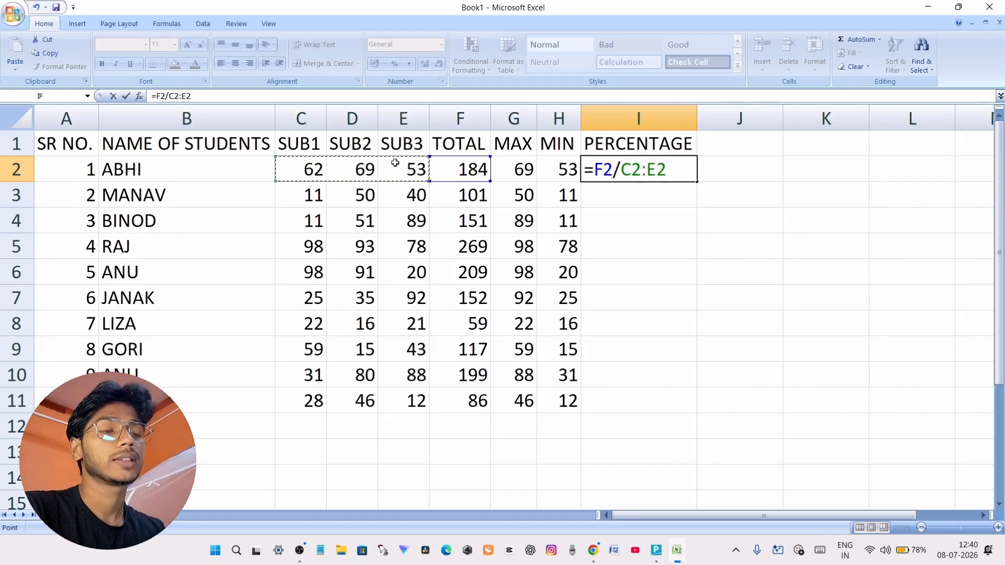
left_click_drag(668, 170, 621, 171)
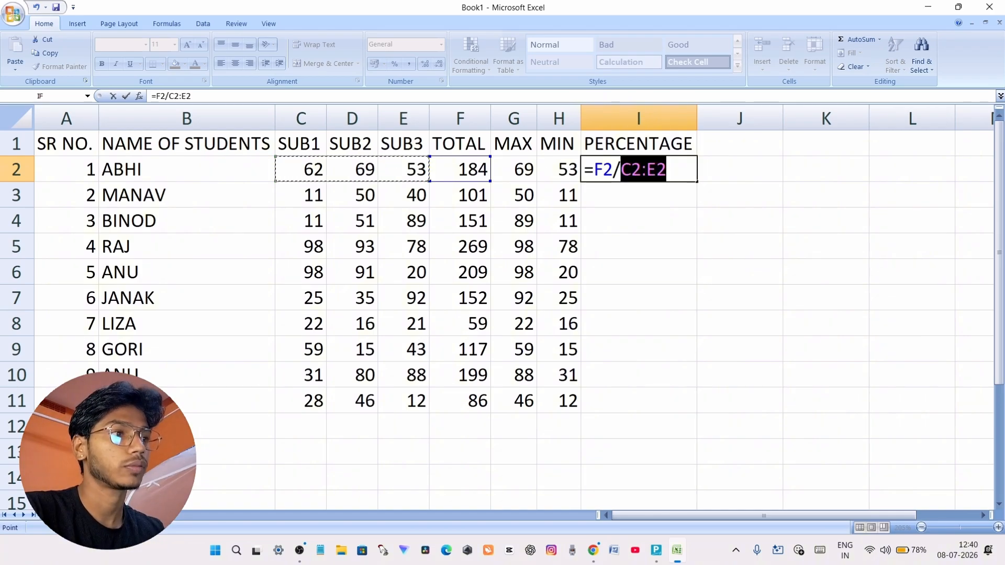
key("BackSpace")
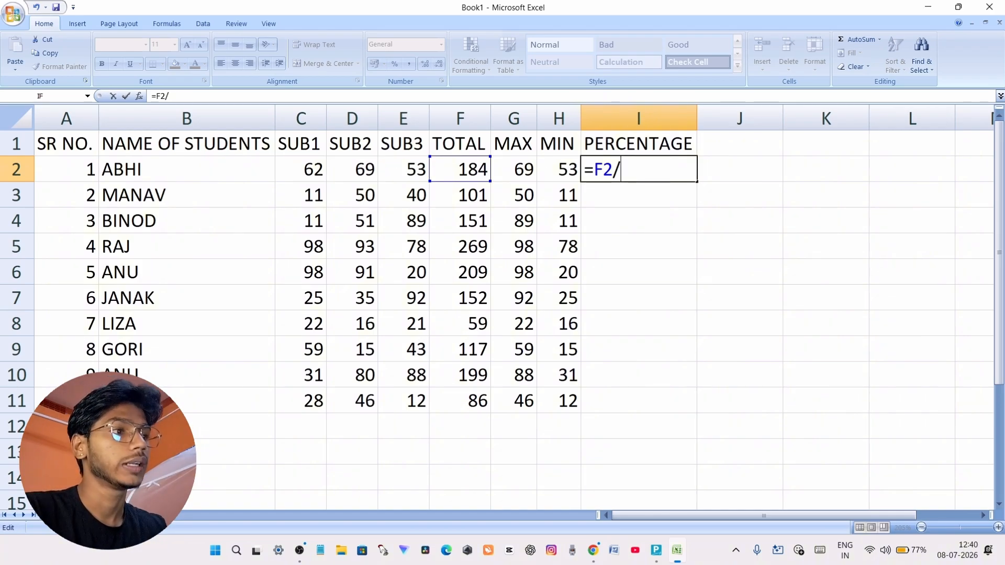
type("300")
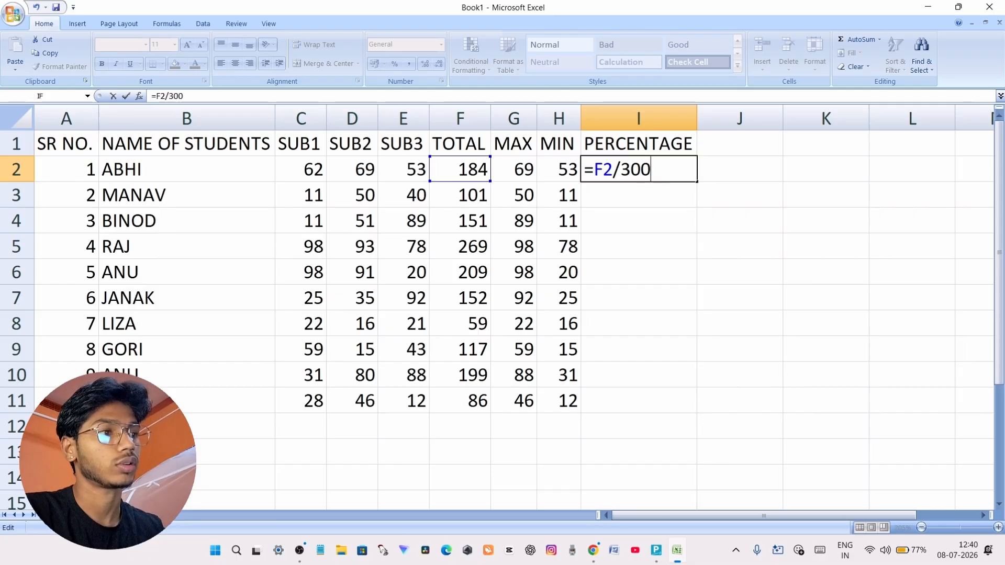
left_click_drag(655, 169, 583, 171)
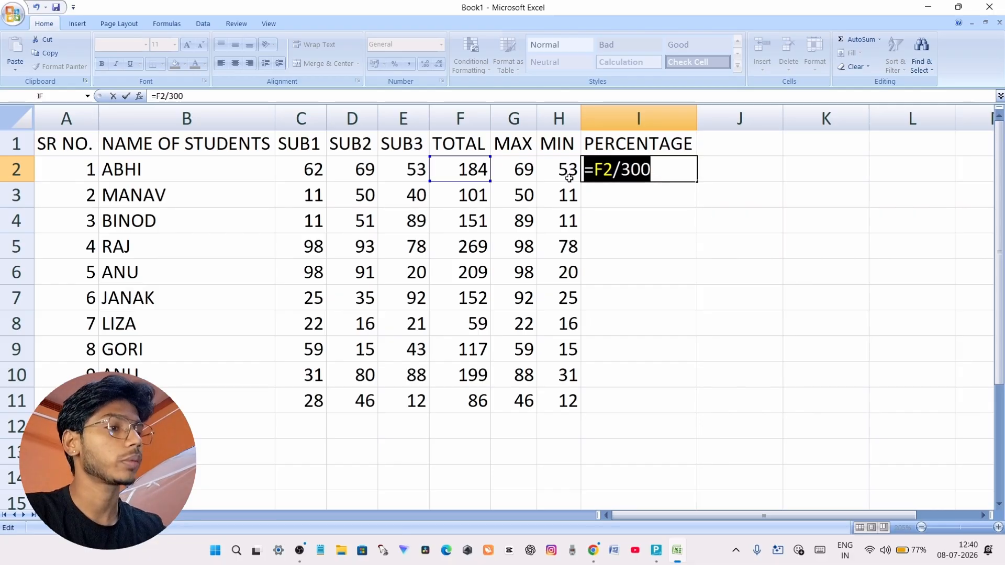
key("BackSpace")
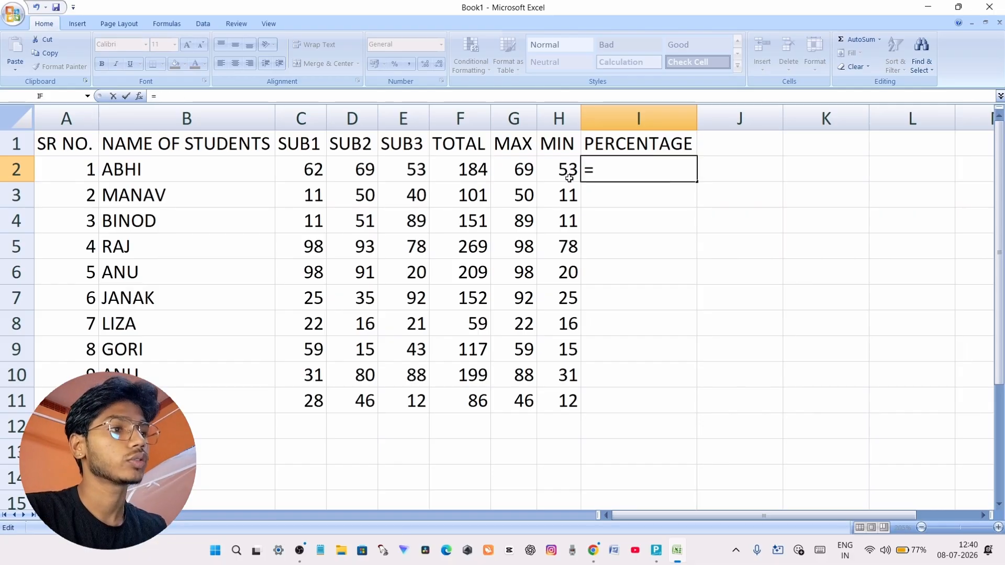
Enter the formula =F2/300*100 in cell I2 under PERCENTAGE to calculate the first student's percentage
left_click(474, 174)
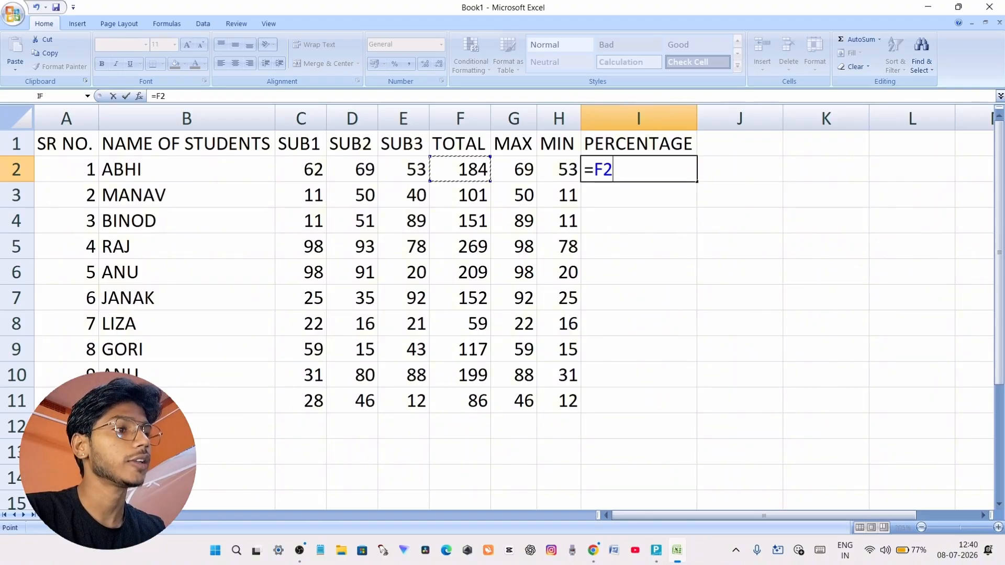
type("/")
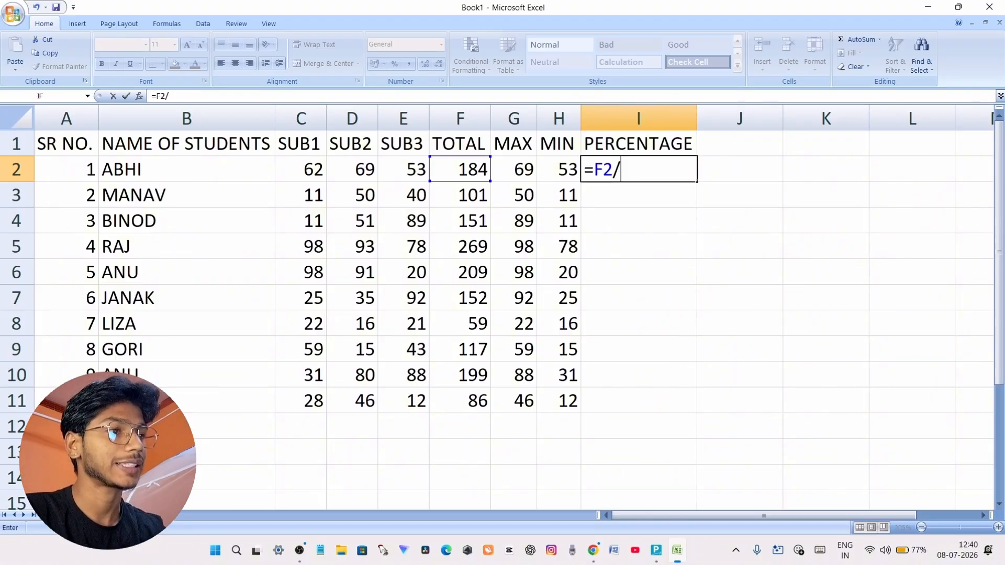
type("300")
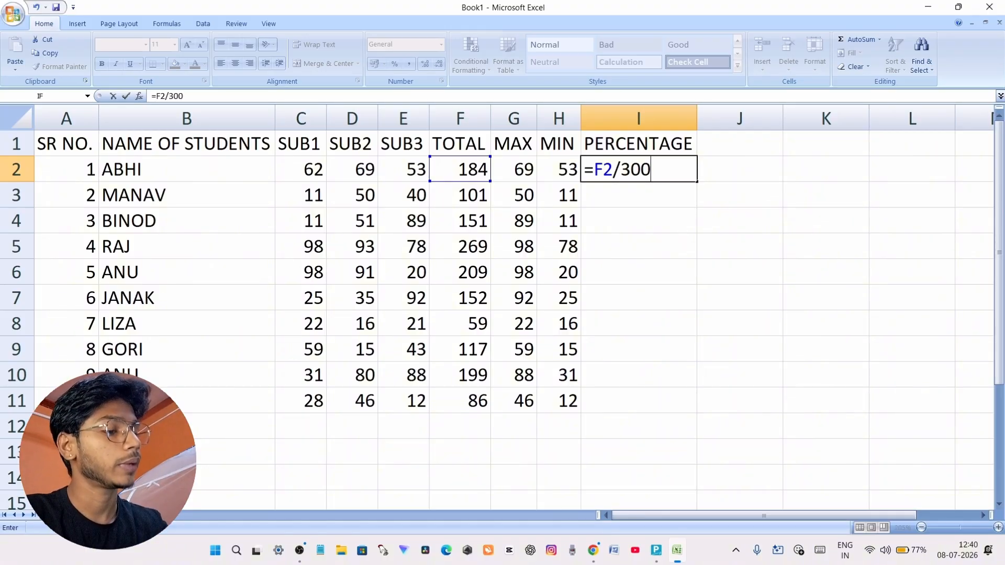
type("*")
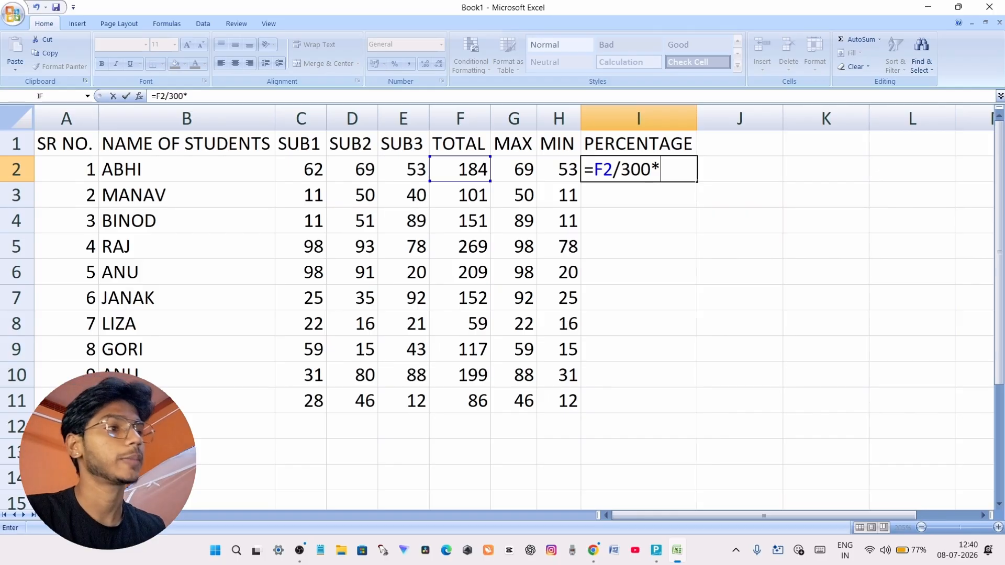
type("100")
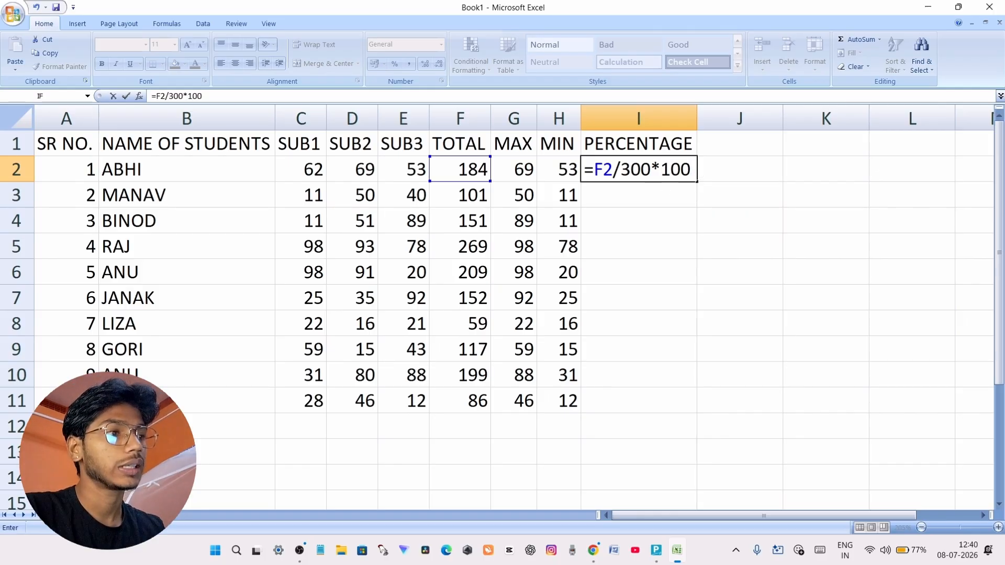
key("Return")
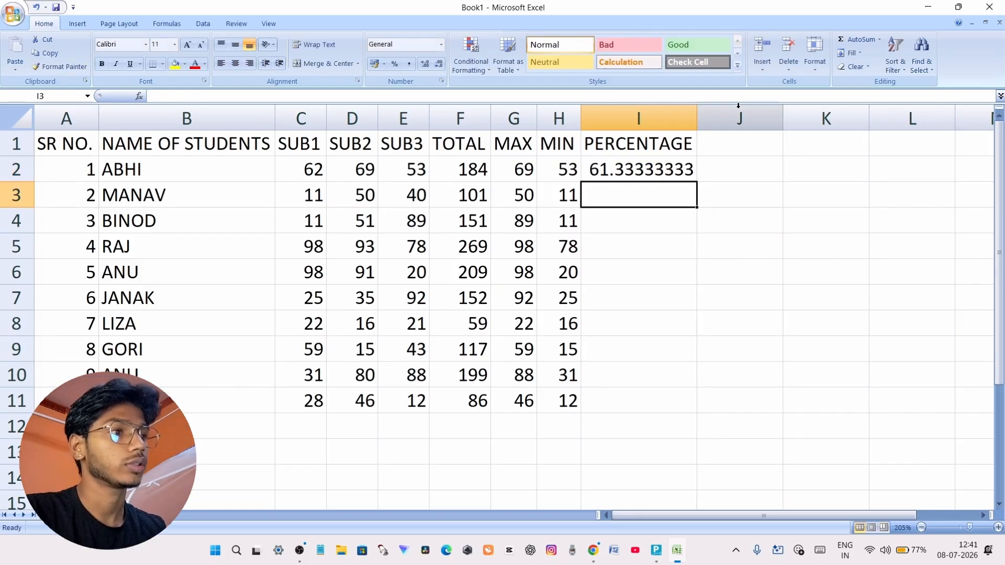
Clear the percentage cell I2 and rebuild its formula as =F2/300*100 from the first student's total
left_click(630, 170)
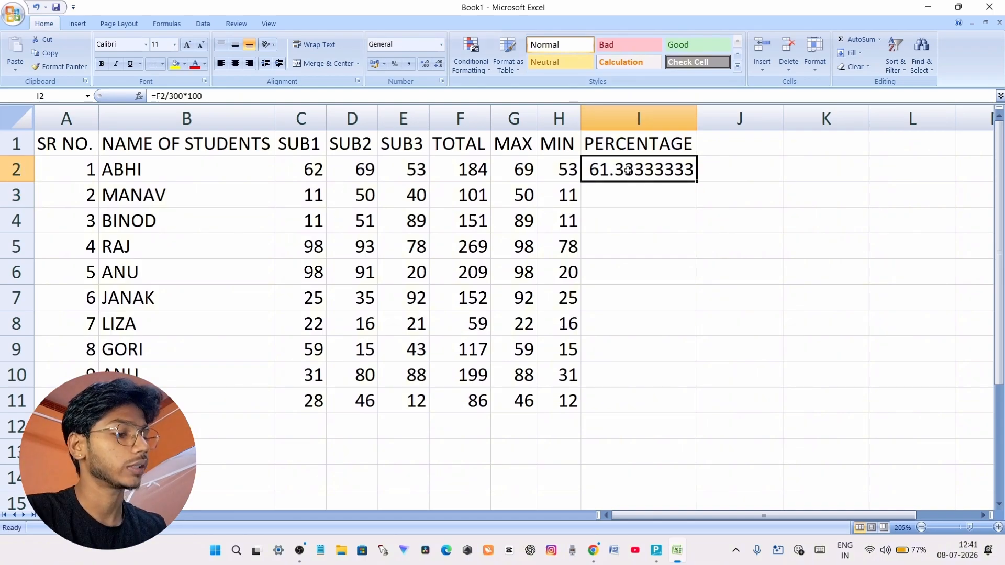
key("BackSpace")
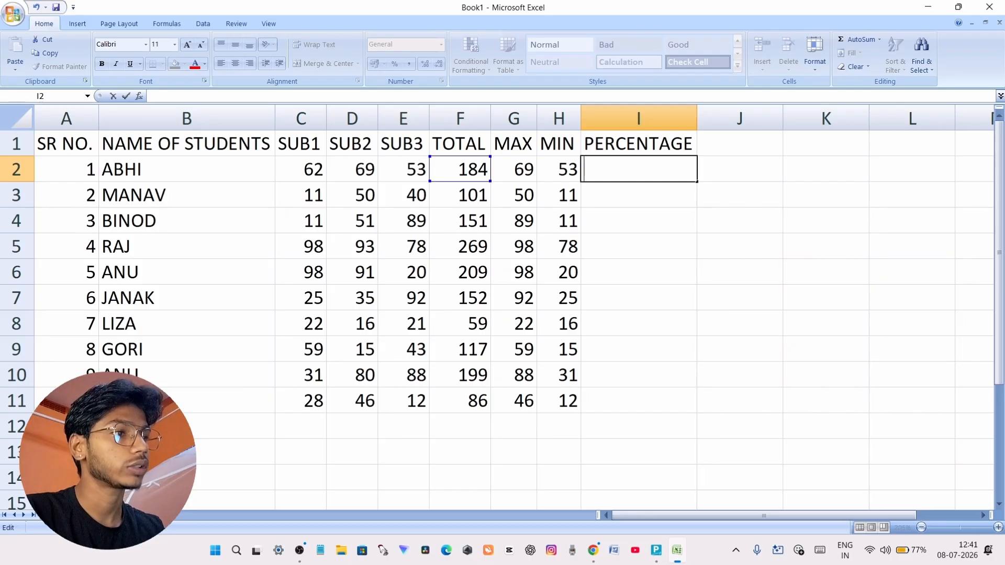
type("=")
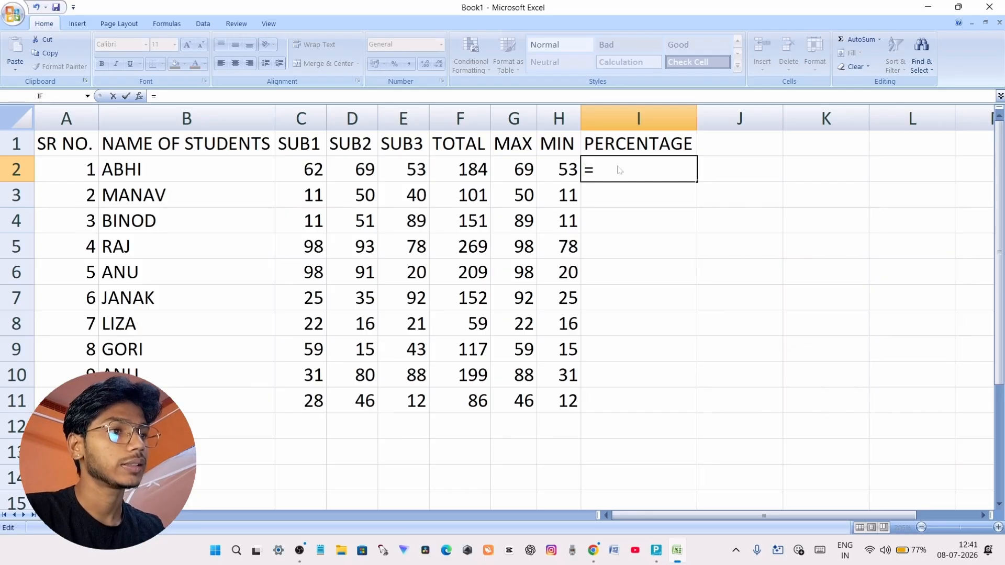
left_click(473, 168)
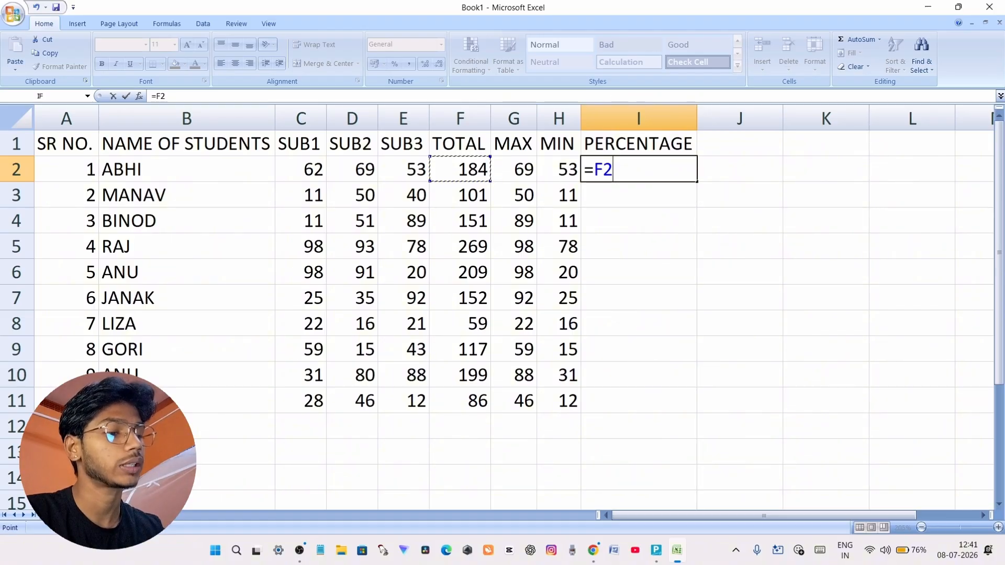
type("/")
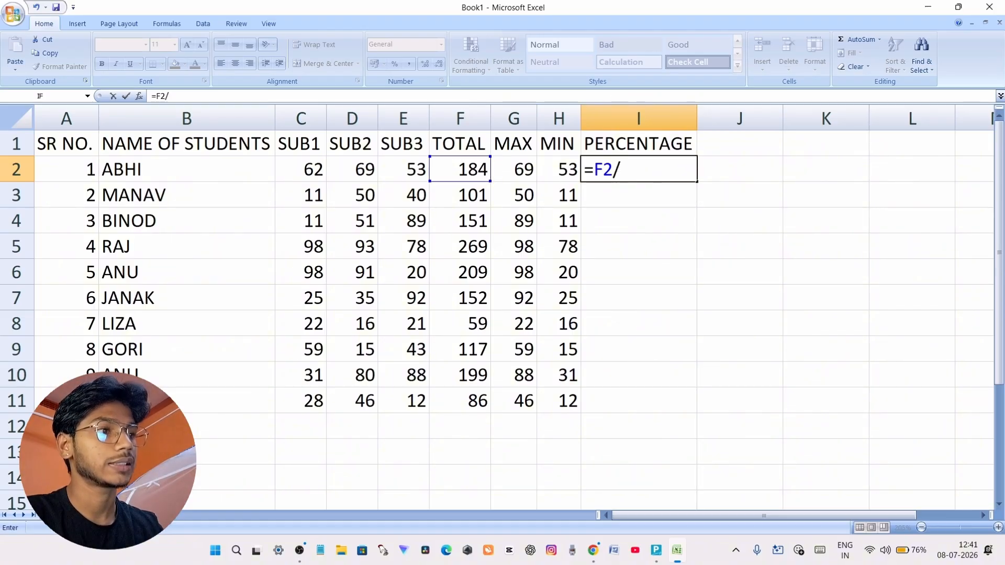
type("3")
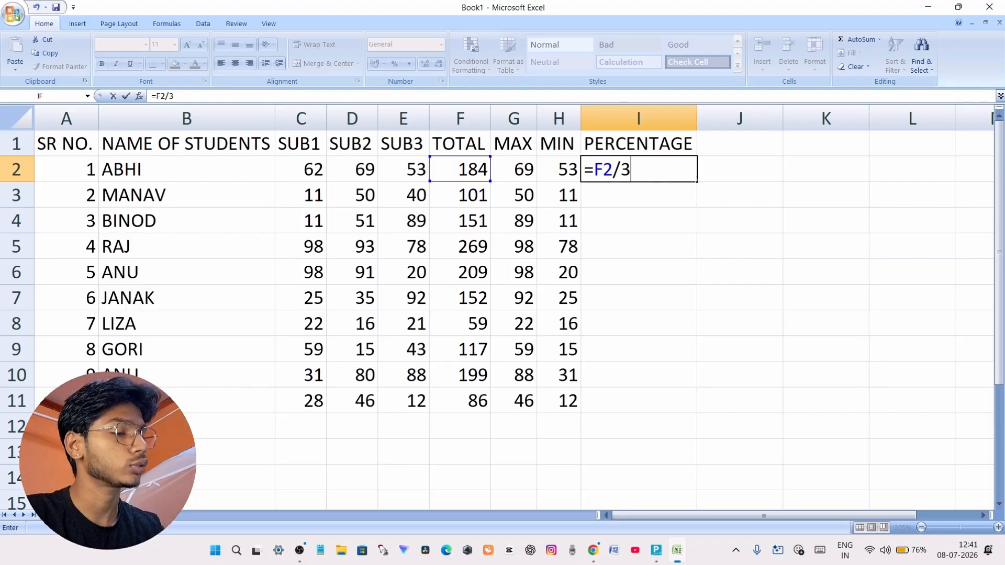
type("00*")
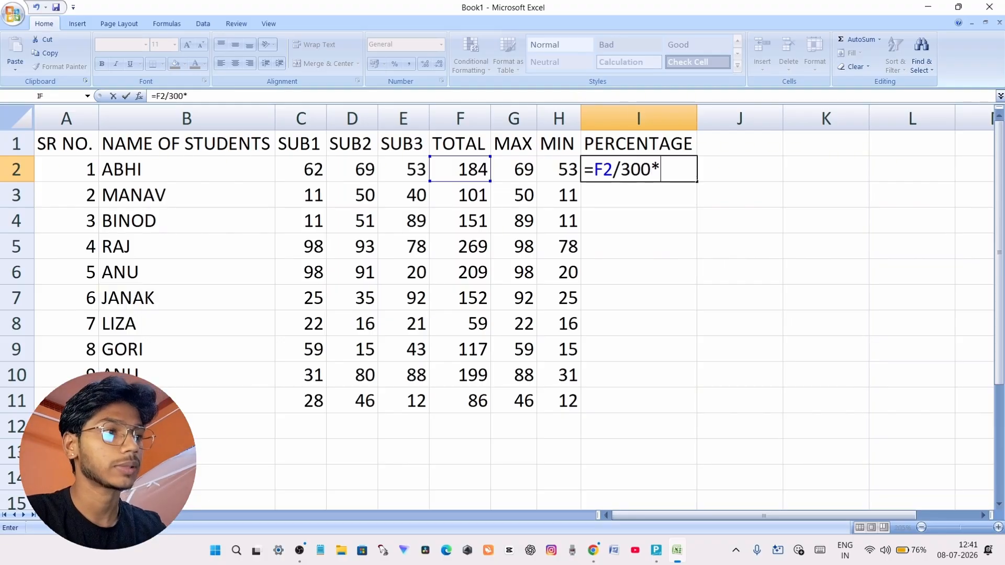
type("100")
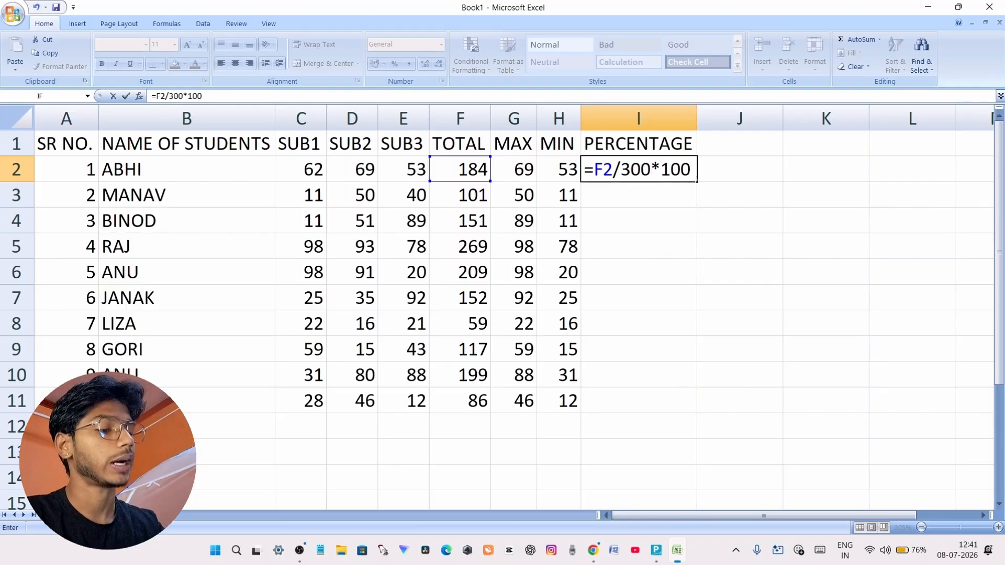
key("Return")
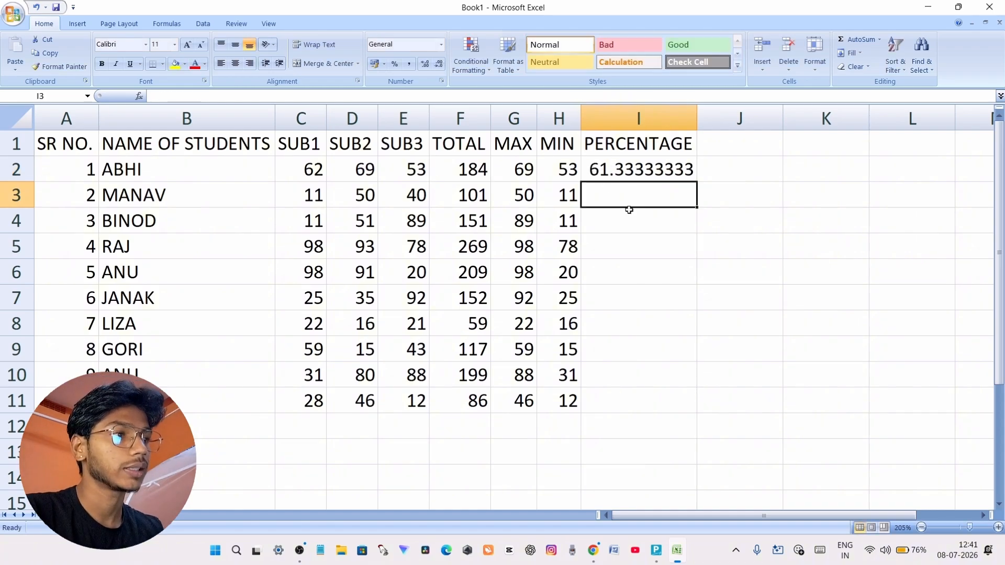
Fill the percentage formula from I2 down to I11 and show the percentages with two decimal places
left_click(647, 162)
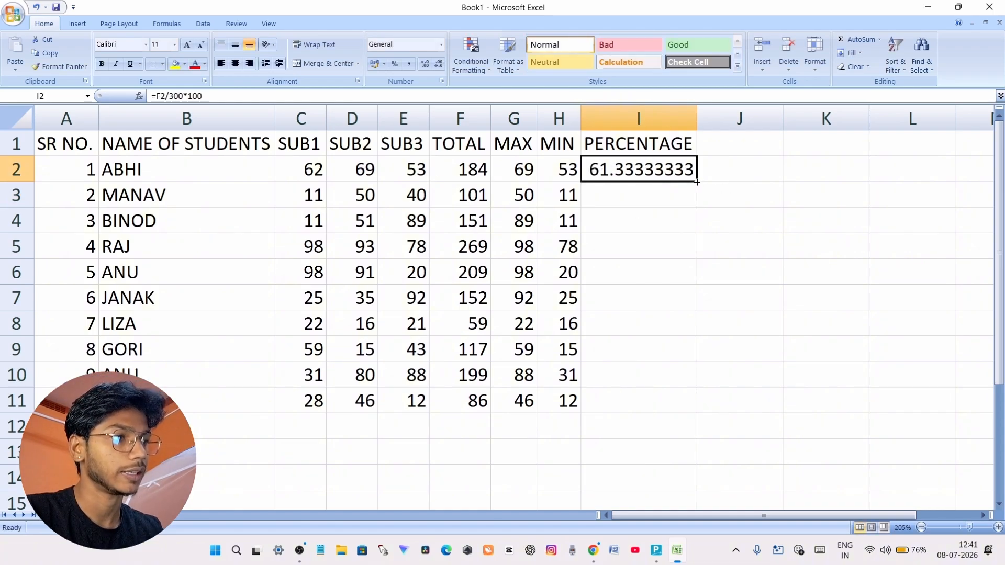
left_click_drag(697, 182, 672, 412)
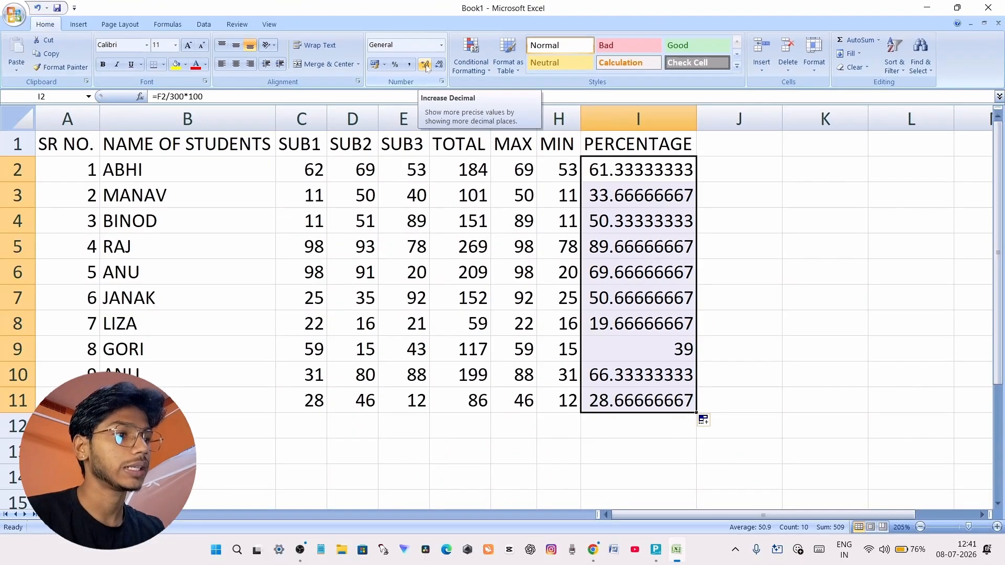
left_click(370, 112)
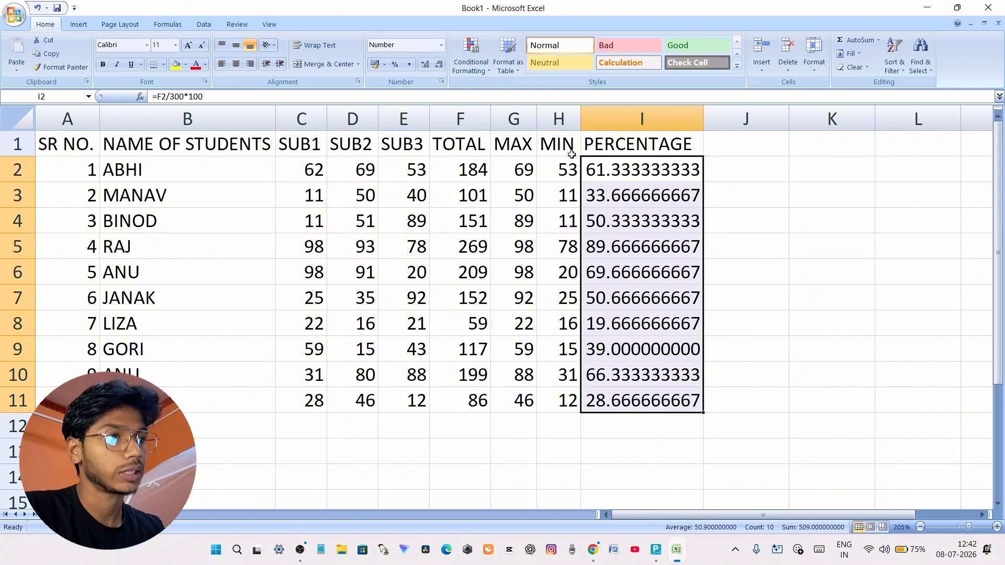
left_click(438, 65)
left_click(438, 64)
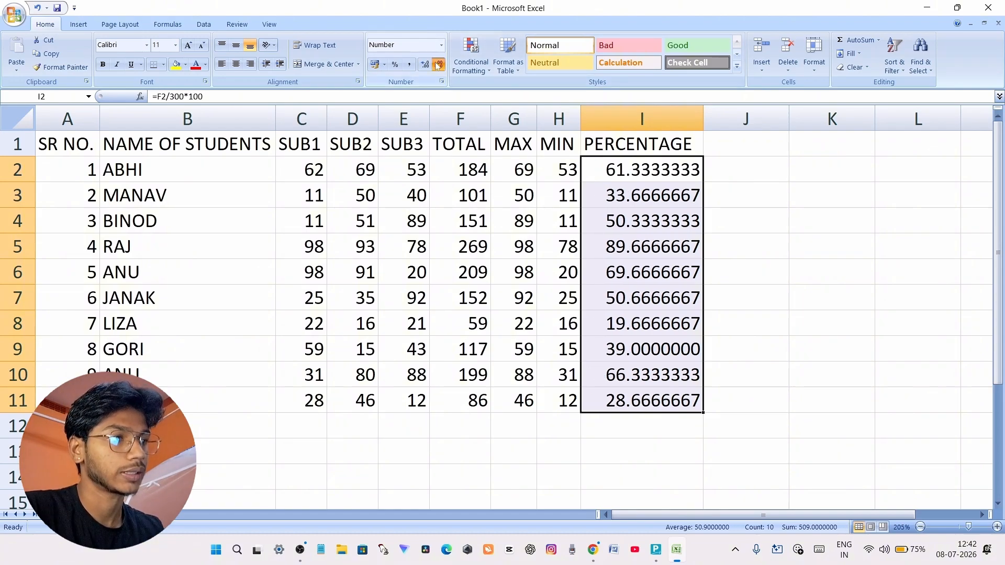
left_click(438, 64)
left_click(438, 64)
left_click(438, 65)
left_click(438, 64)
left_click(438, 65)
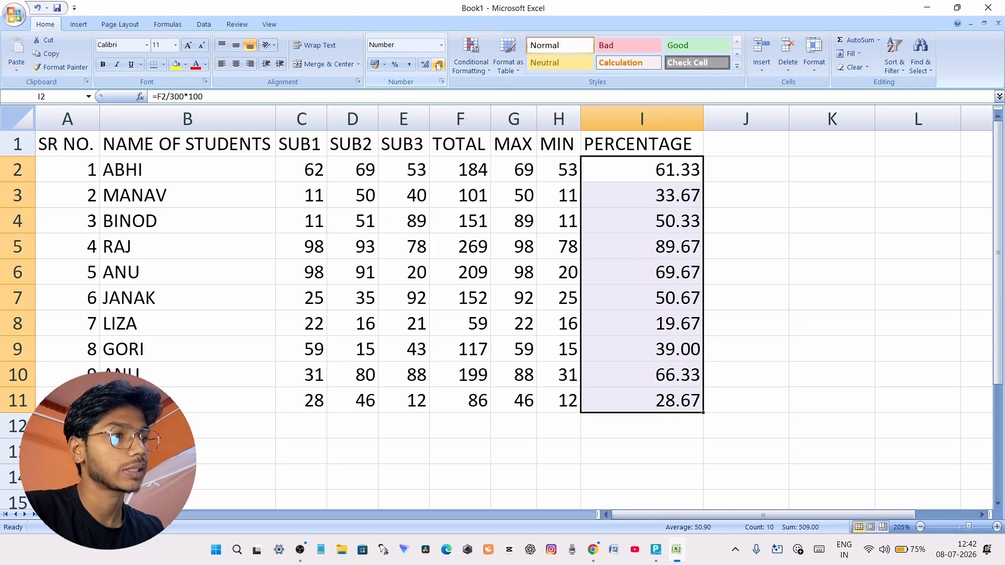
left_click(740, 215)
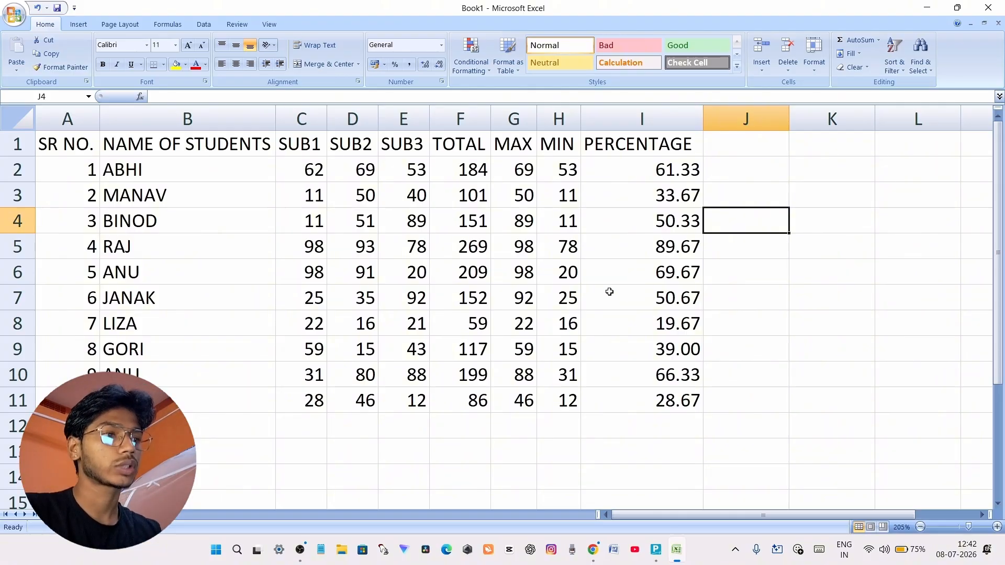
left_click_drag(765, 289, 762, 283)
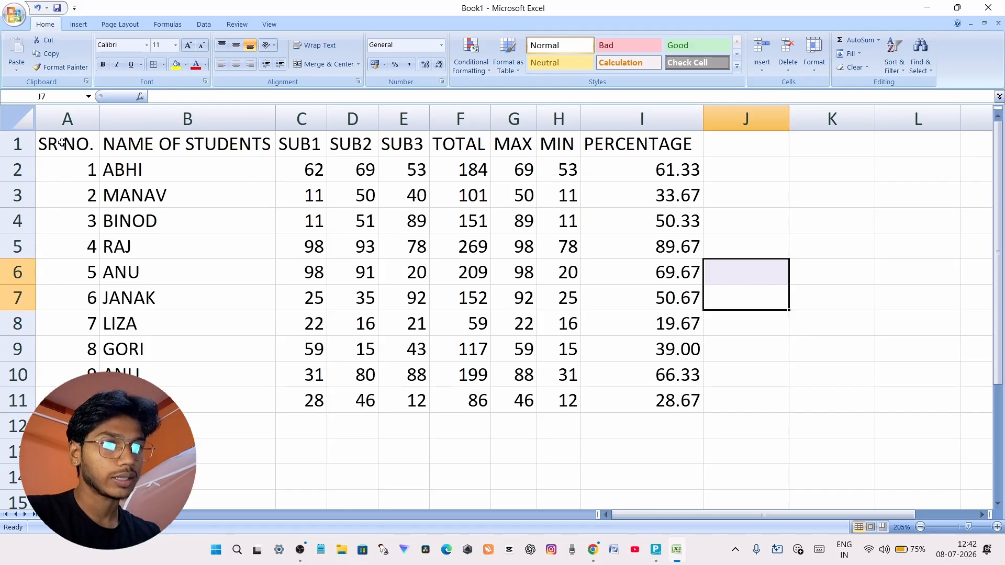
Centre the contents of the whole marksheet, A1:I11, horizontally in their cells
left_click_drag(61, 143, 660, 399)
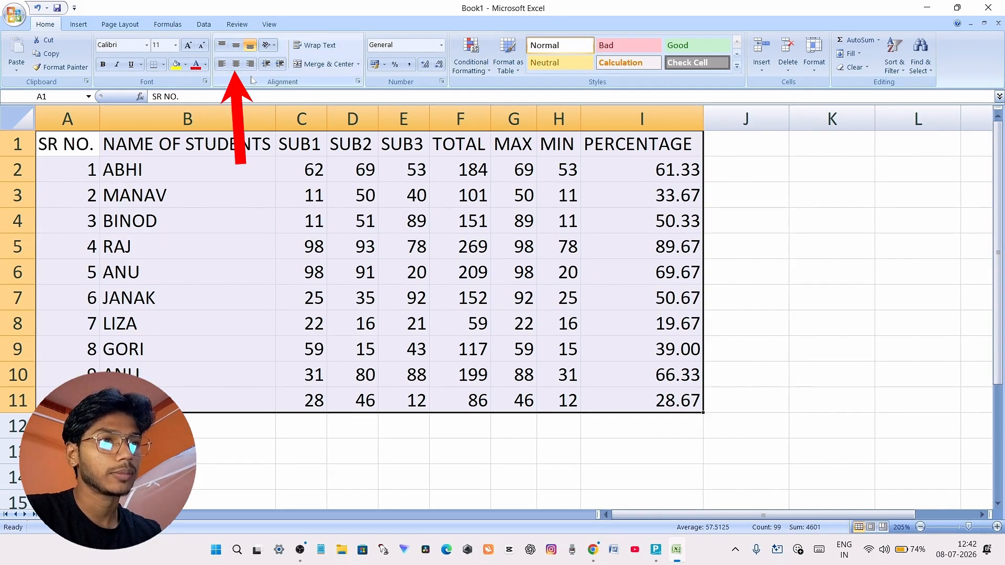
left_click(236, 63)
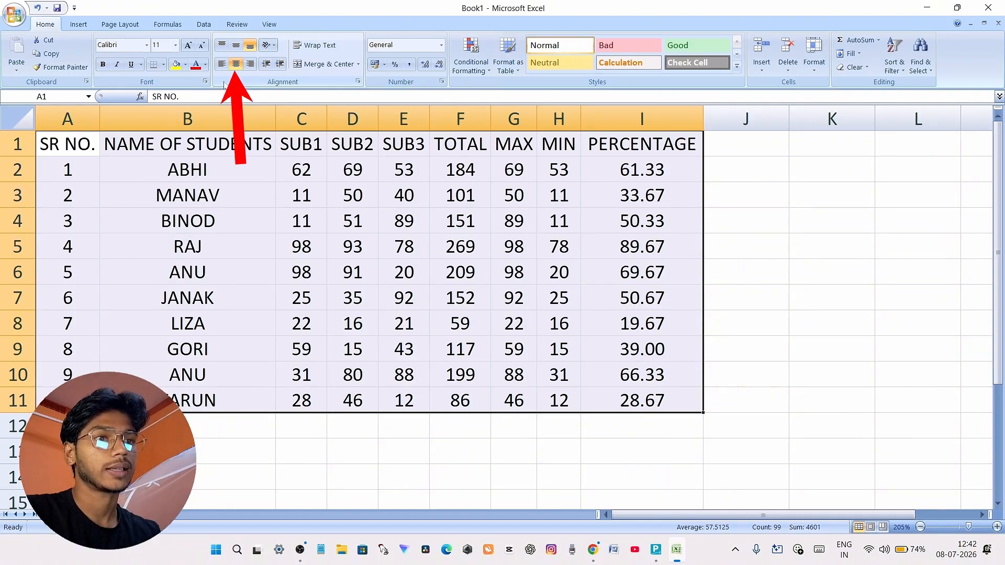
key("ctrl+z")
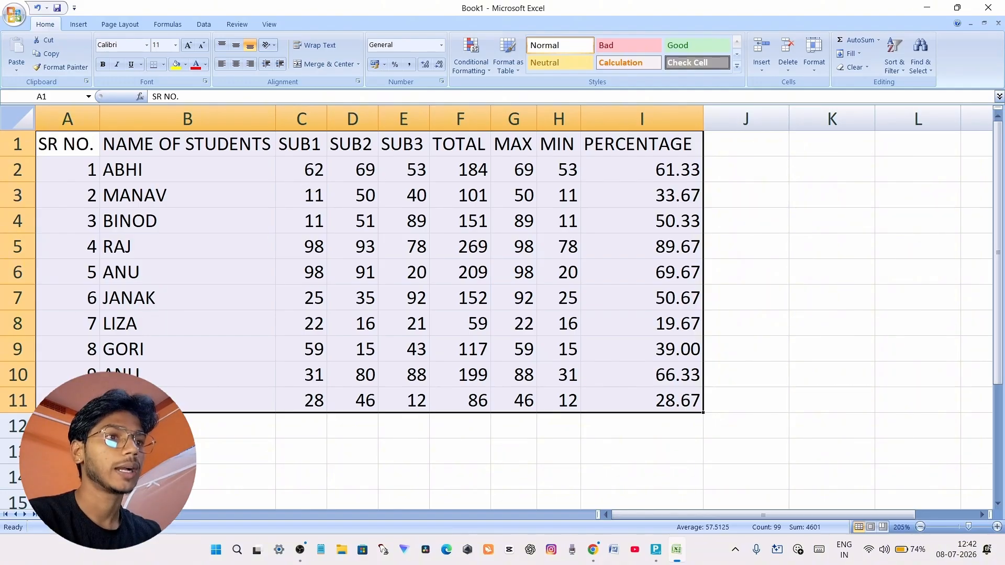
left_click(239, 69)
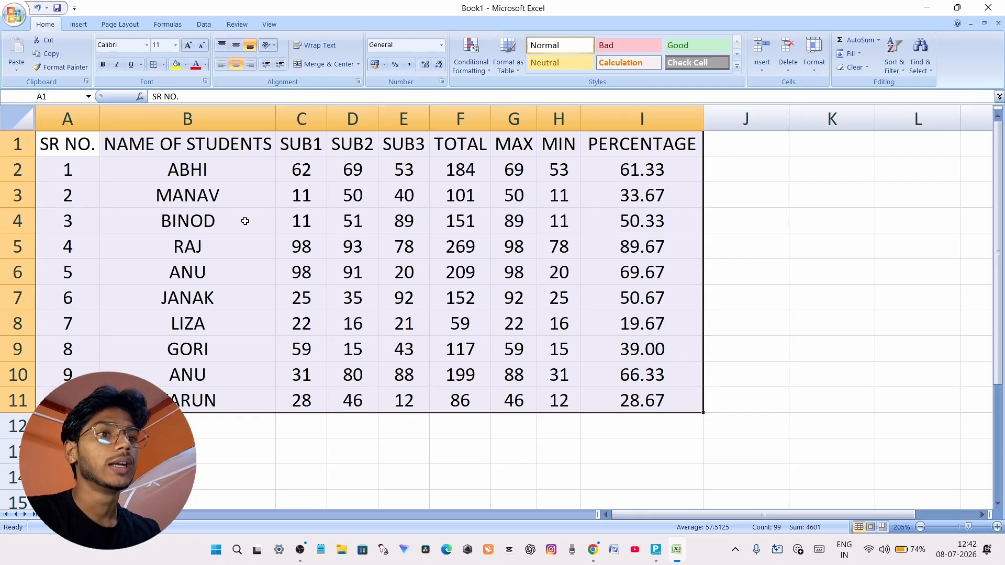
left_click(766, 239)
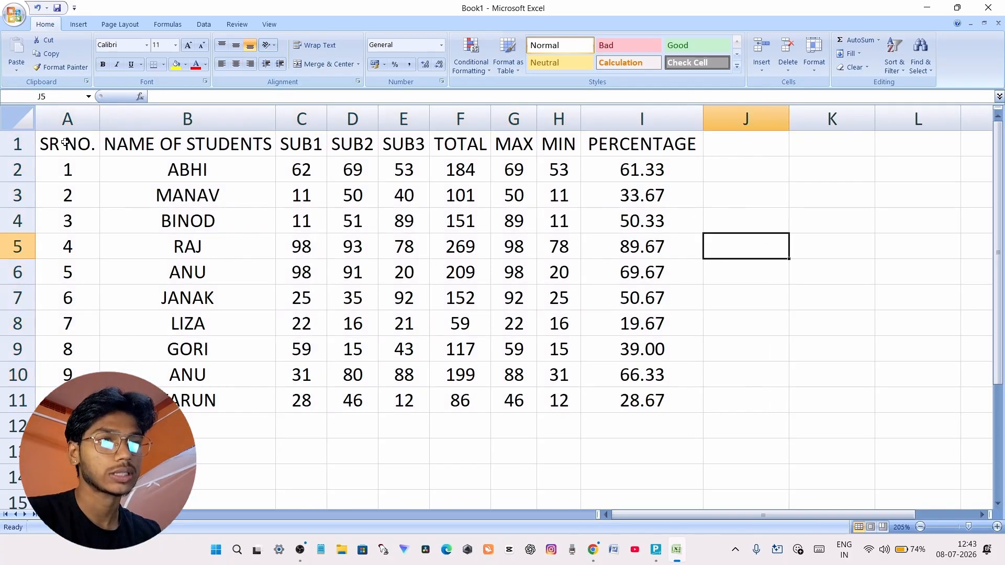
Apply All Borders to the whole marksheet range A1:I11
left_click_drag(65, 143, 645, 396)
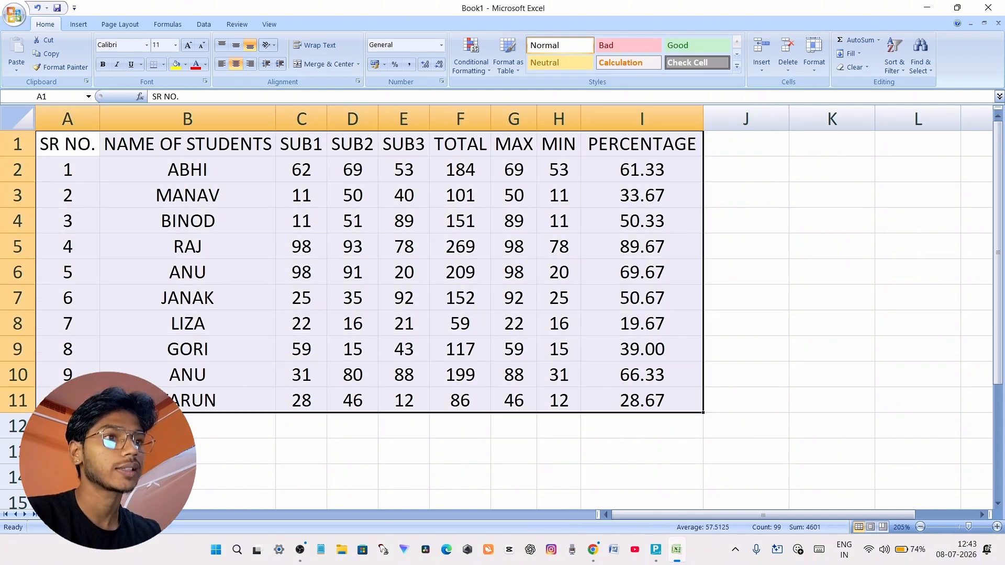
left_click(163, 64)
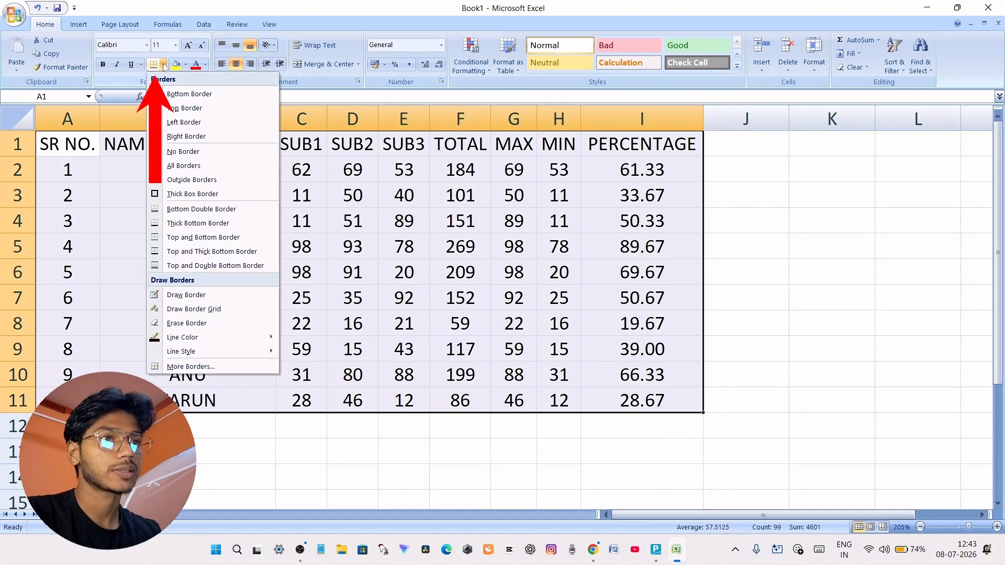
left_click(178, 166)
left_click(757, 238)
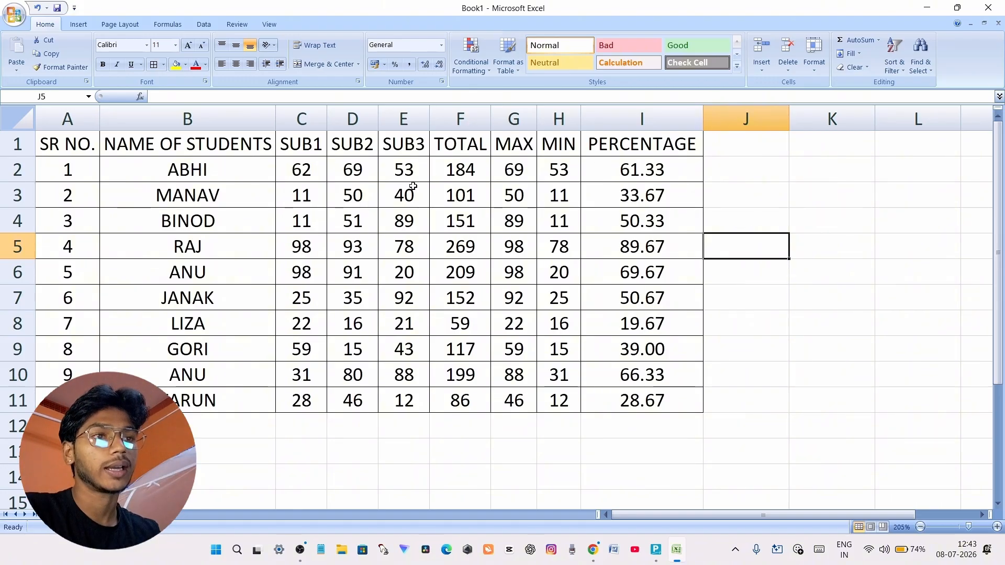
Fill the header cells A1:I1 with the standard yellow colour
left_click_drag(58, 147, 636, 147)
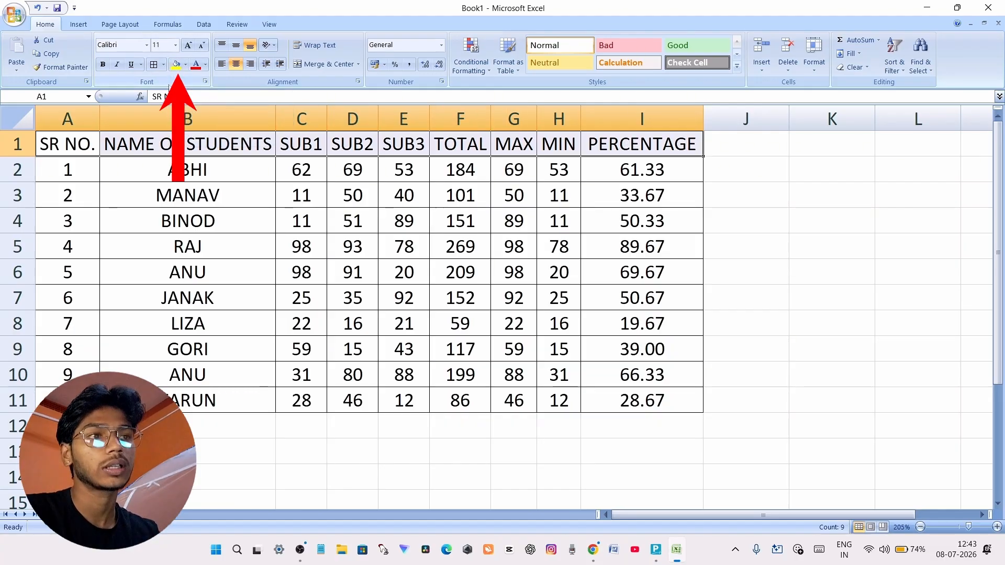
left_click(186, 65)
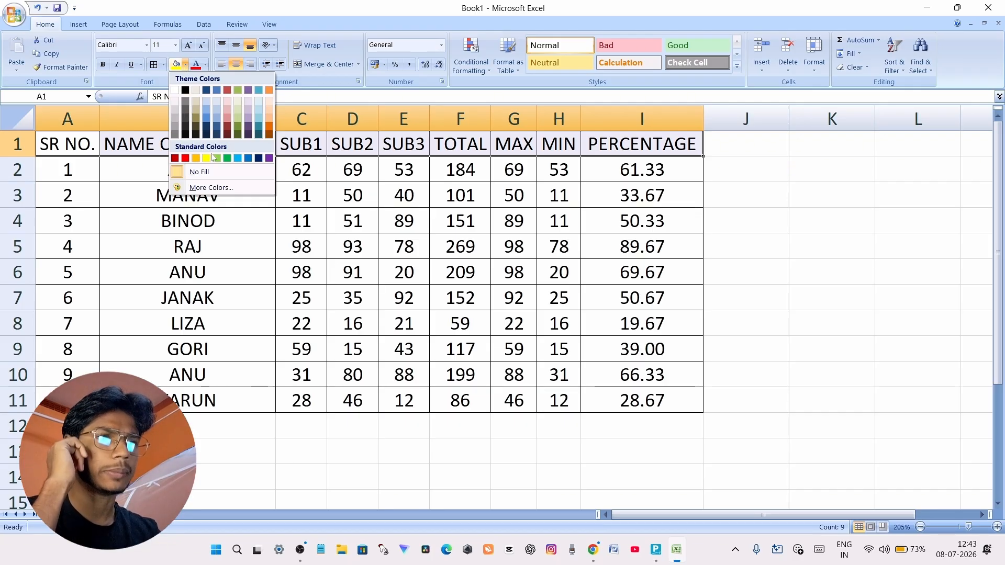
left_click(207, 160)
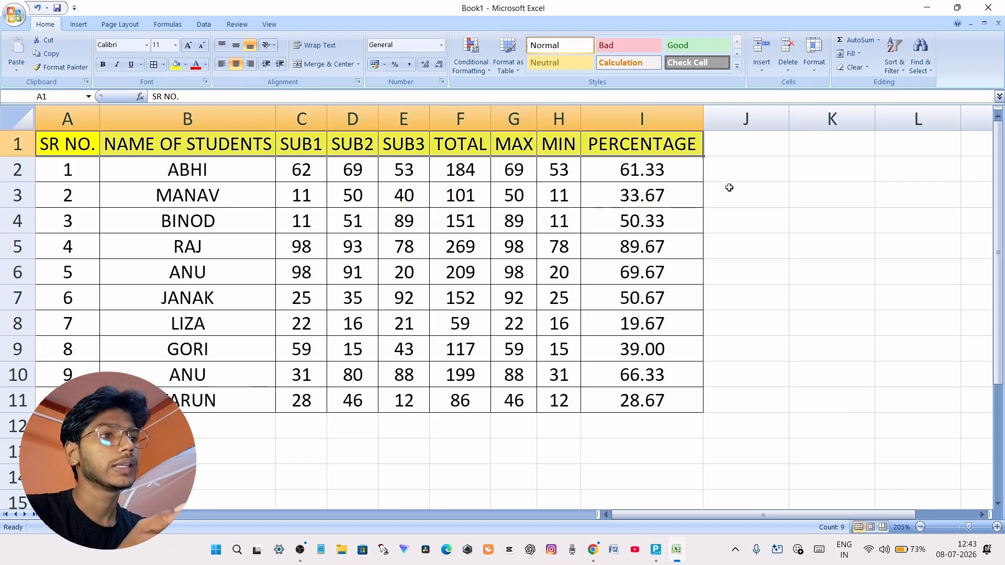
left_click(717, 174)
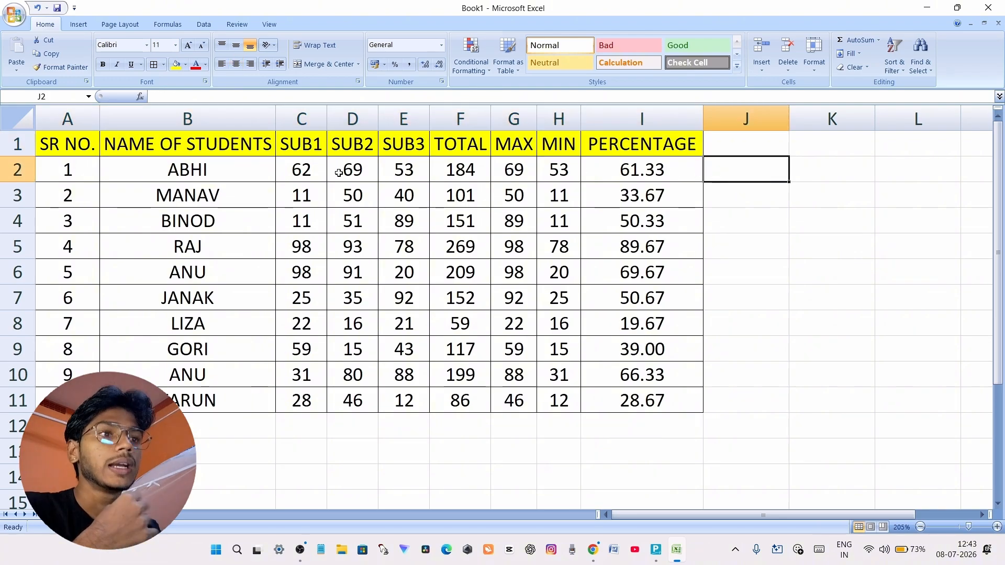
Set the font colour of the header cells A1:I1 to black
left_click(69, 149)
left_click_drag(70, 149, 661, 145)
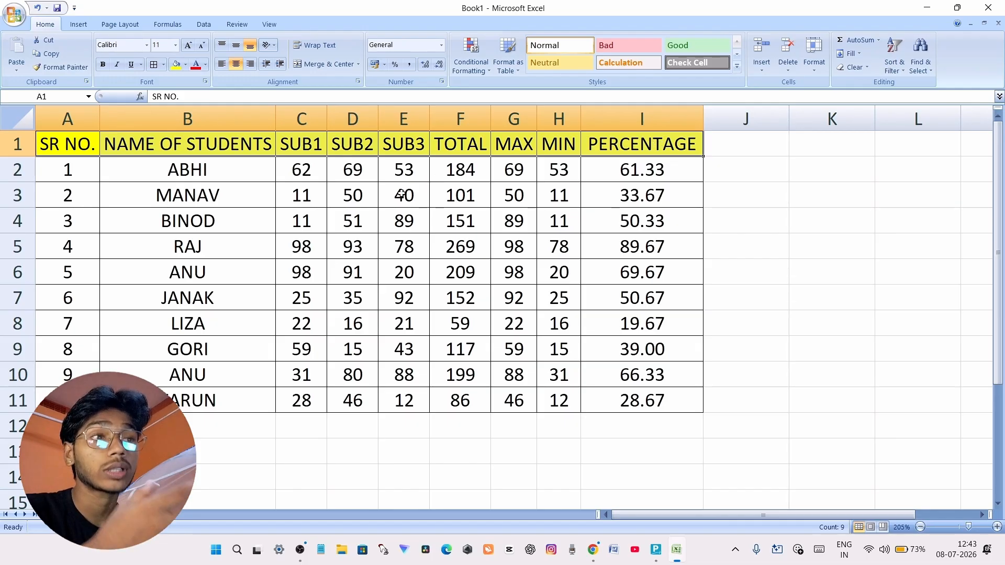
left_click(205, 64)
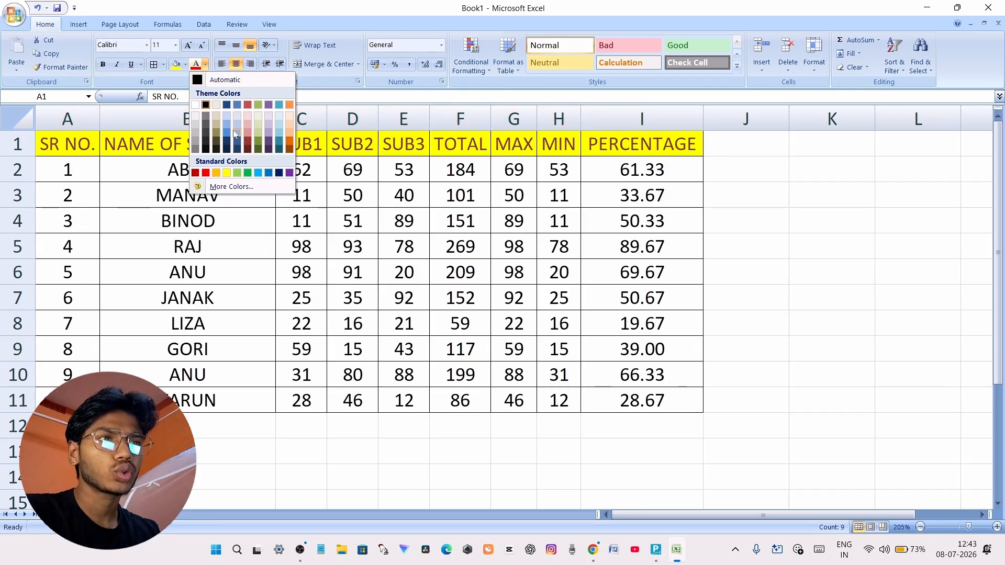
left_click(206, 173)
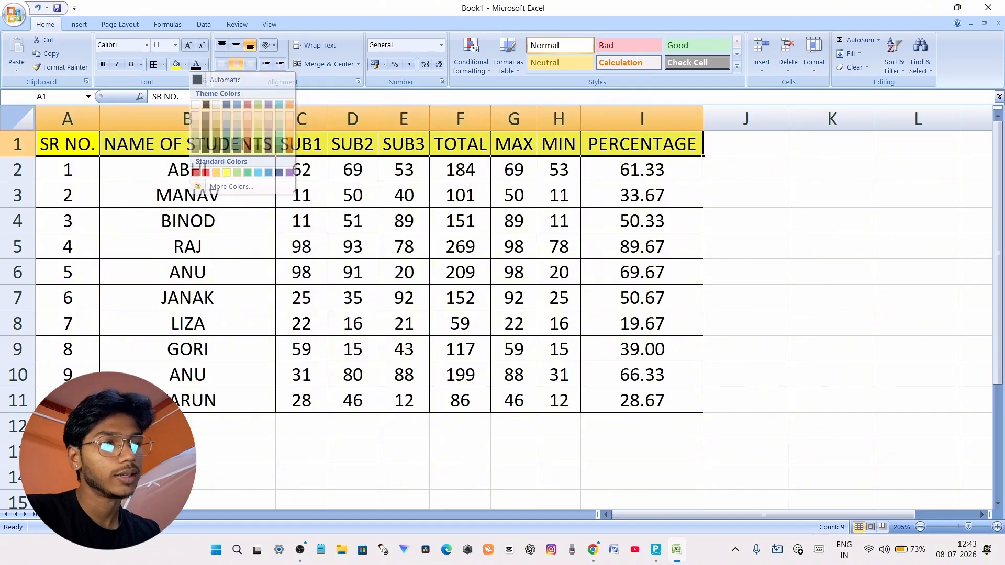
left_click(760, 197)
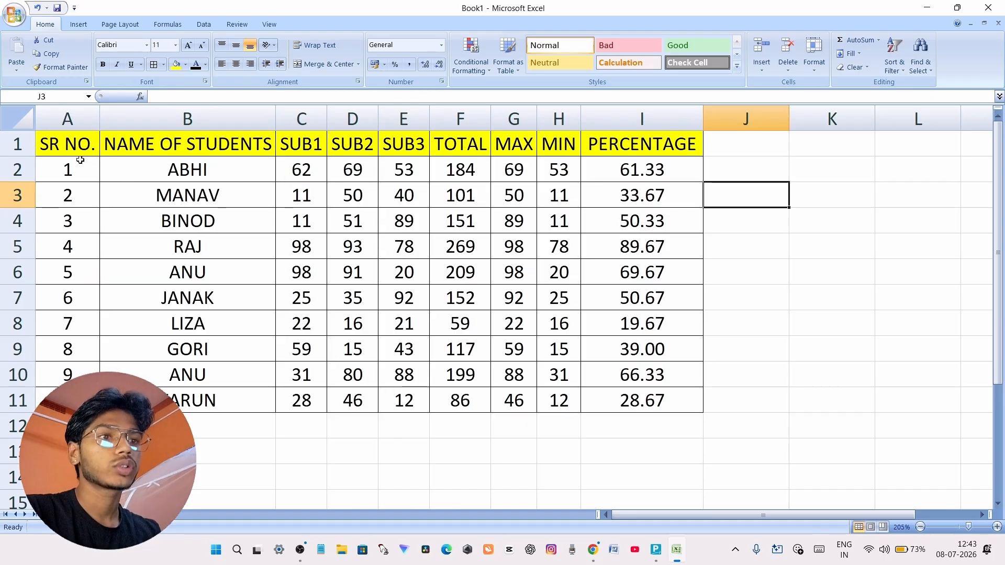
Make the header text in A1:I1 bold
left_click_drag(65, 148, 644, 145)
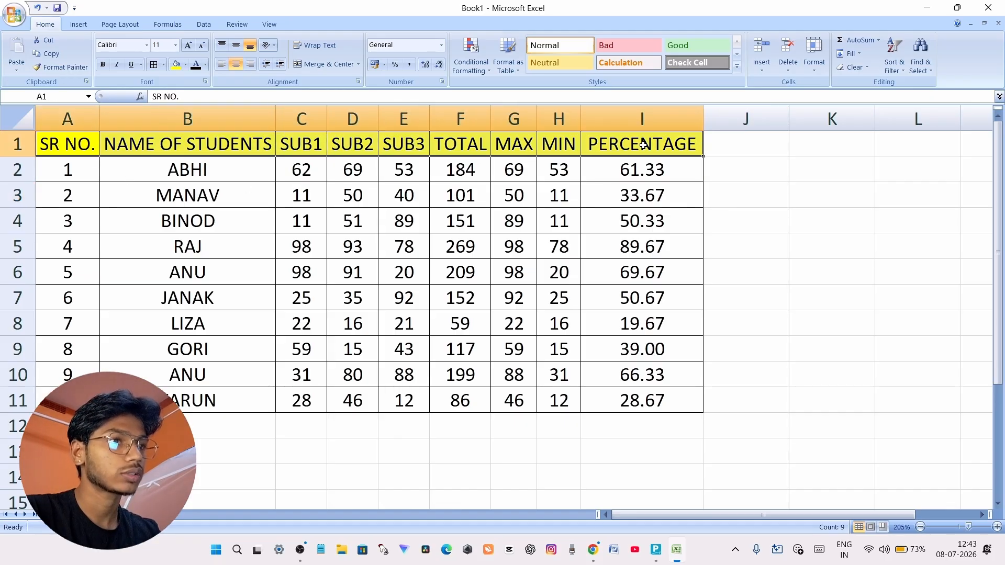
left_click(103, 64)
left_click(773, 187)
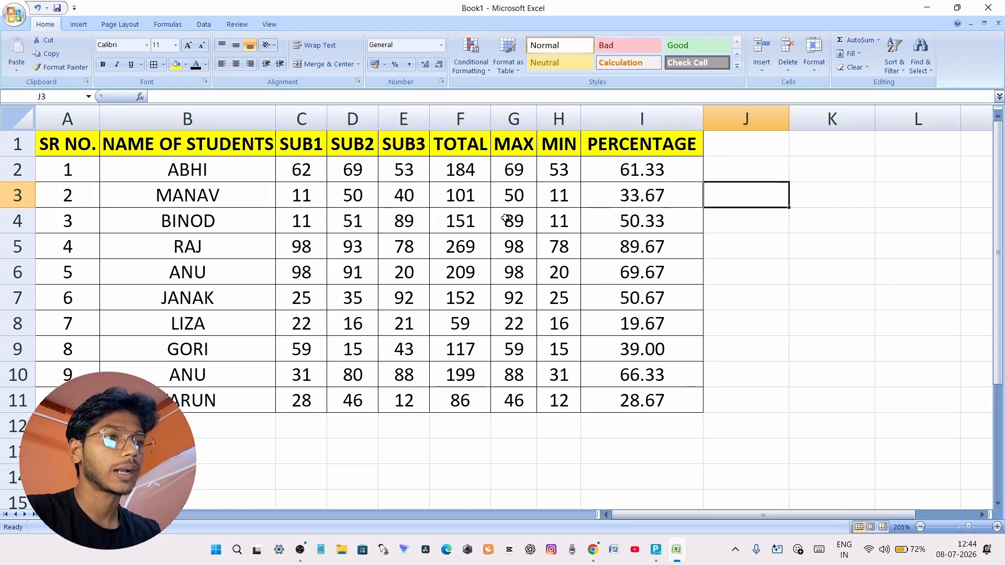
Fill the MAX values in G2:G11 with the standard light green colour
left_click_drag(513, 170, 516, 399)
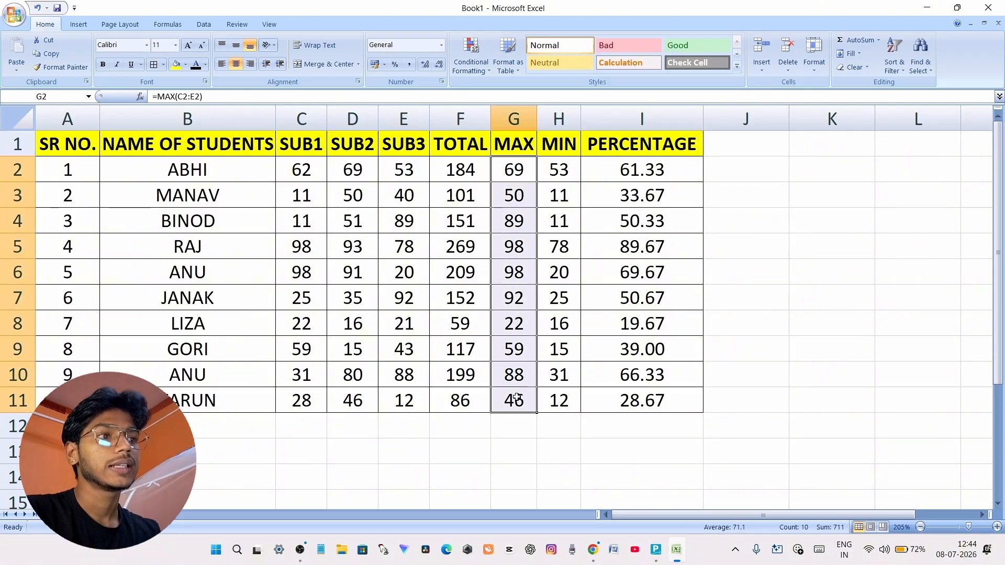
left_click(186, 64)
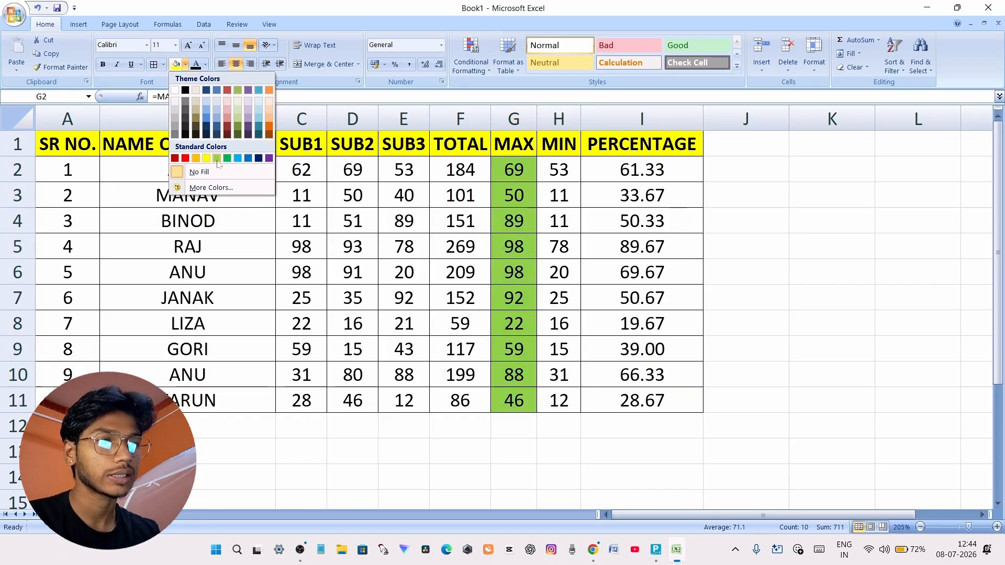
left_click(217, 159)
left_click(792, 244)
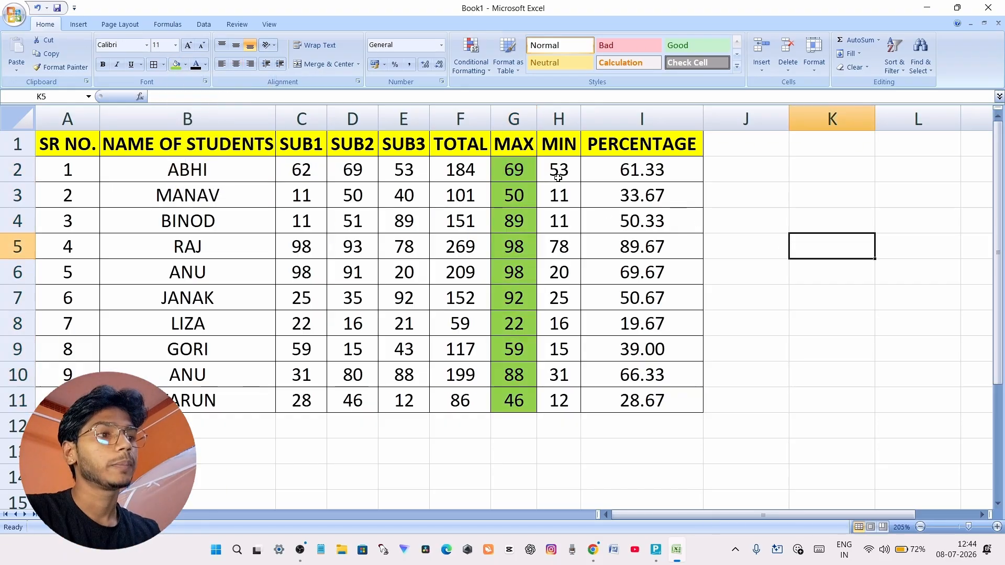
Fill the MIN values in H2:H11 with the standard red colour
left_click_drag(558, 178, 568, 399)
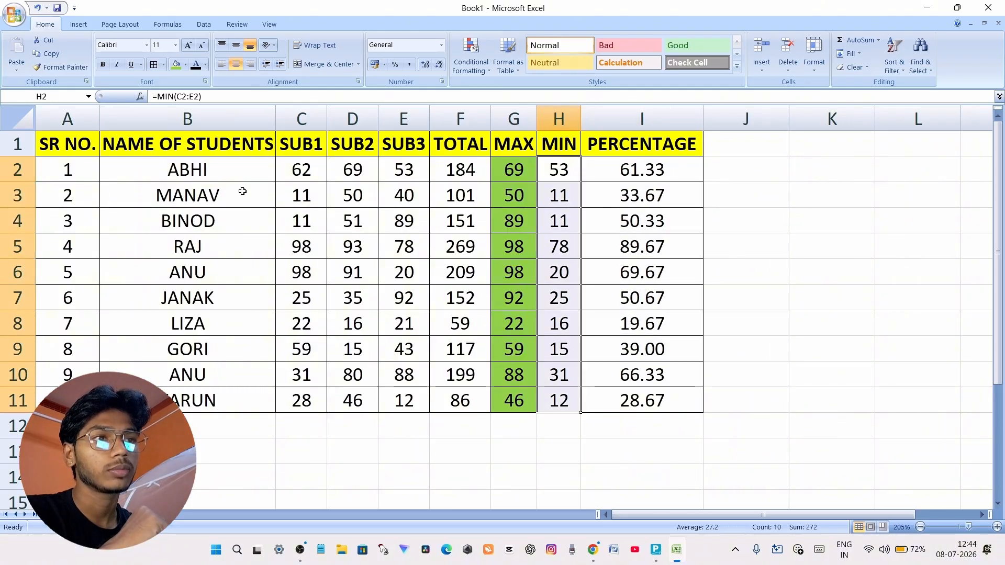
left_click(186, 64)
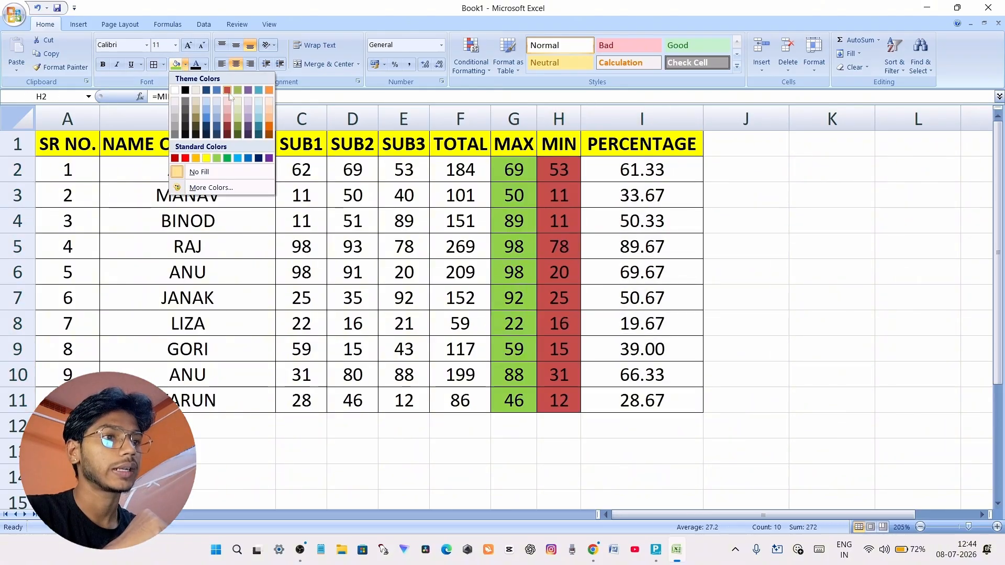
left_click(185, 158)
left_click(779, 196)
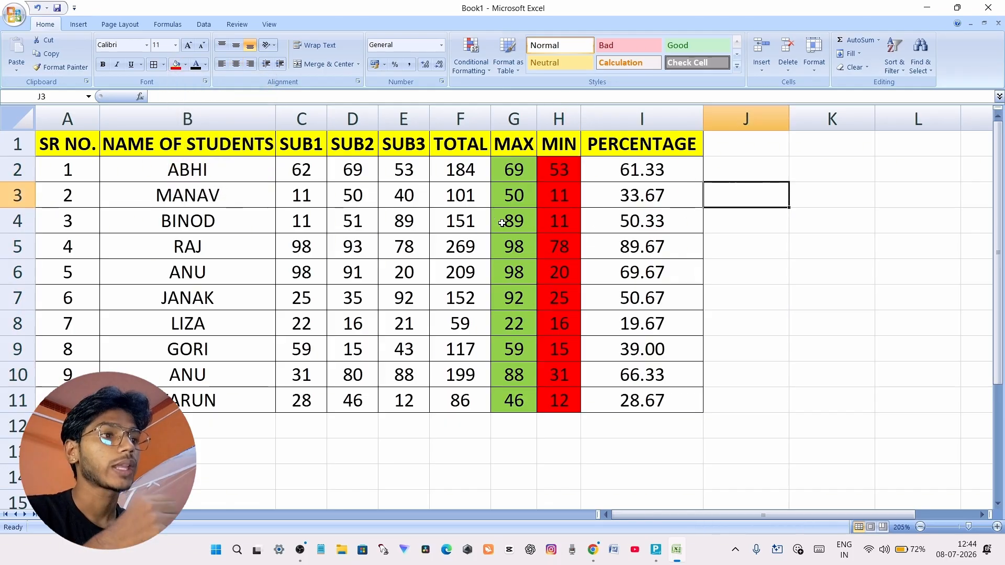
Fill the TOTAL values in F2:F11 with the standard light blue colour
left_click_drag(455, 172, 458, 401)
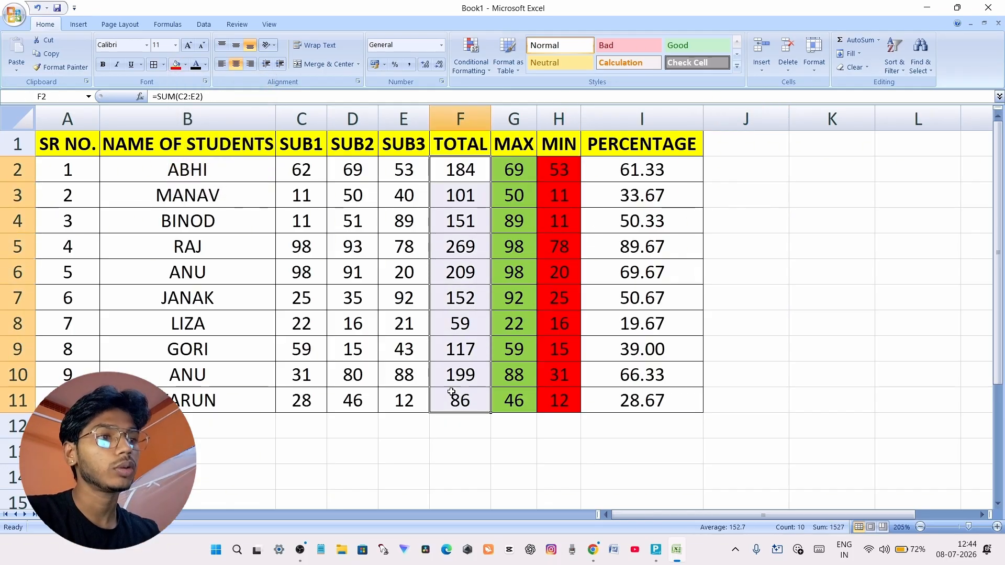
left_click(186, 64)
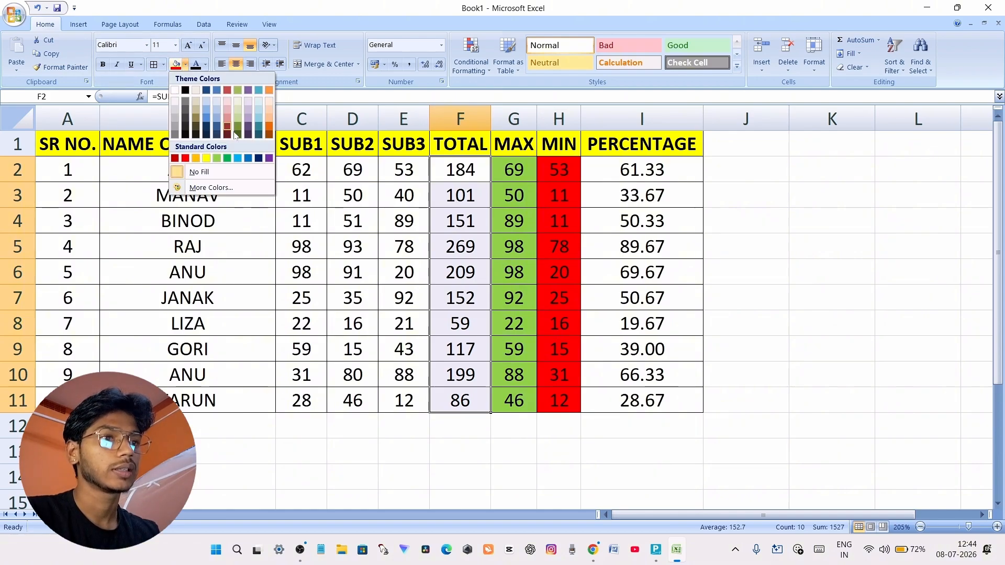
left_click(238, 158)
left_click(792, 222)
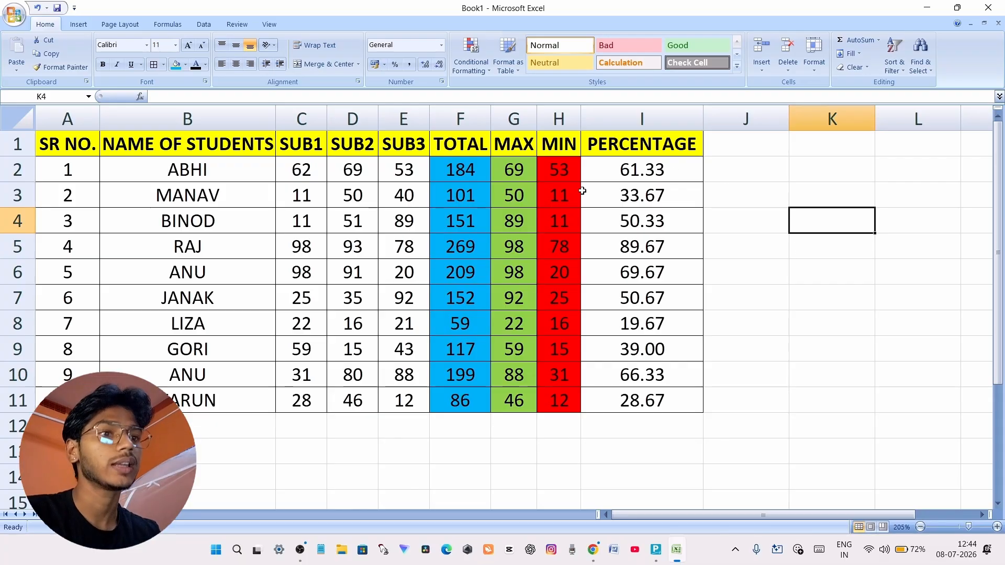
Review the marksheet's column headers and examine the total, maximum, minimum and percentage formulas in F2, G2, H2 and I2
left_click(64, 149)
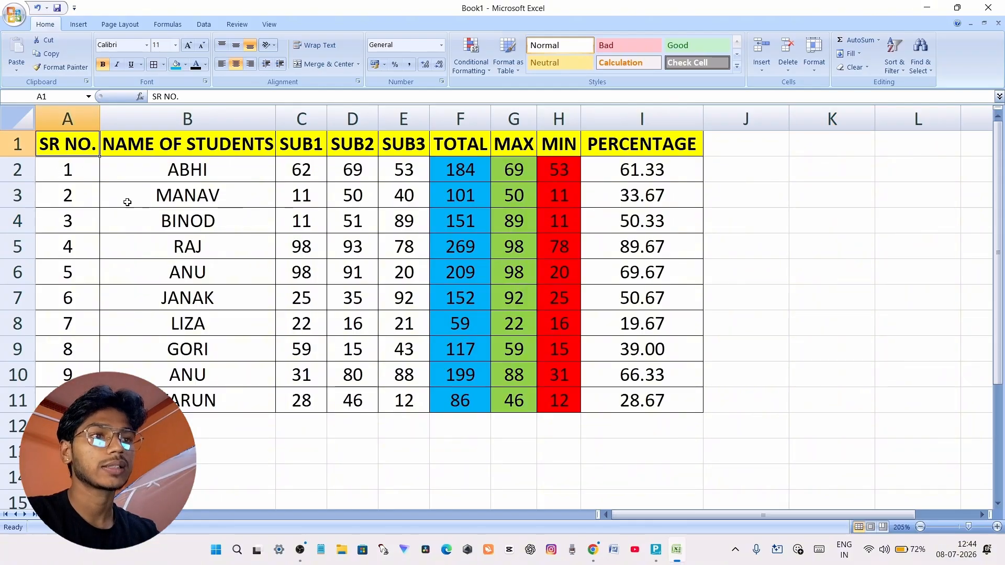
left_click(214, 139)
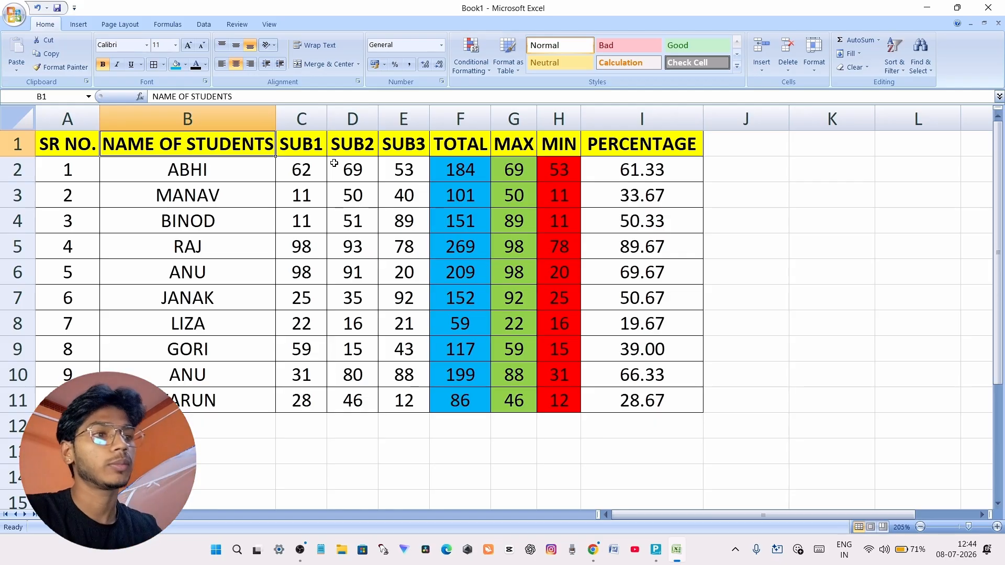
left_click(313, 143)
left_click(314, 161)
left_click(350, 142)
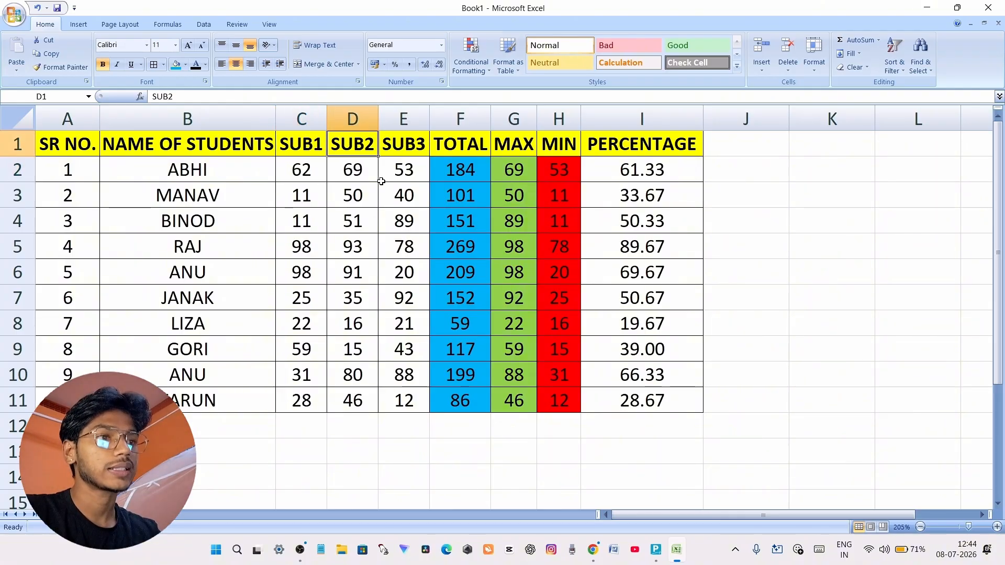
left_click(357, 169)
left_click(403, 146)
left_click(466, 173)
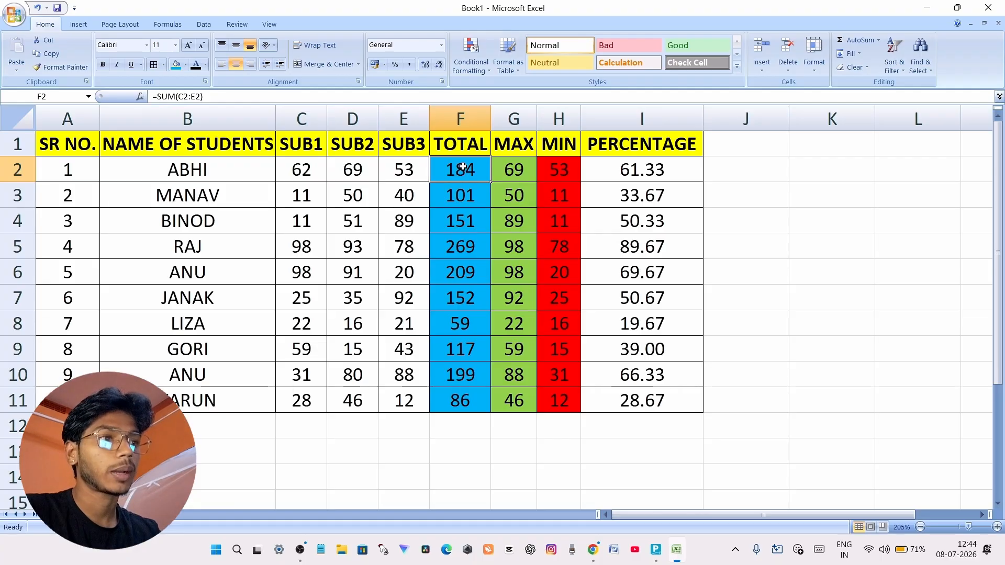
left_click(518, 171)
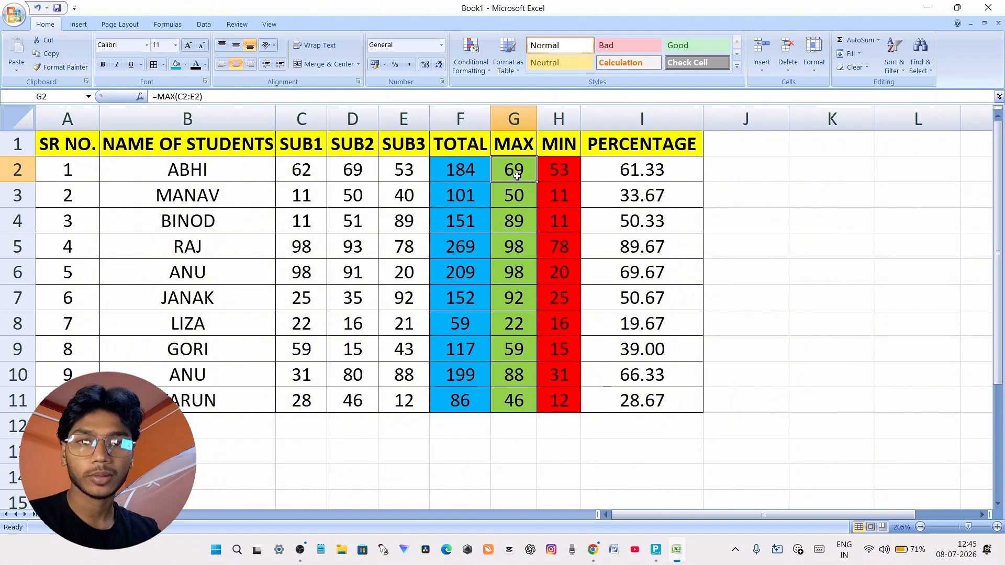
left_click(565, 172)
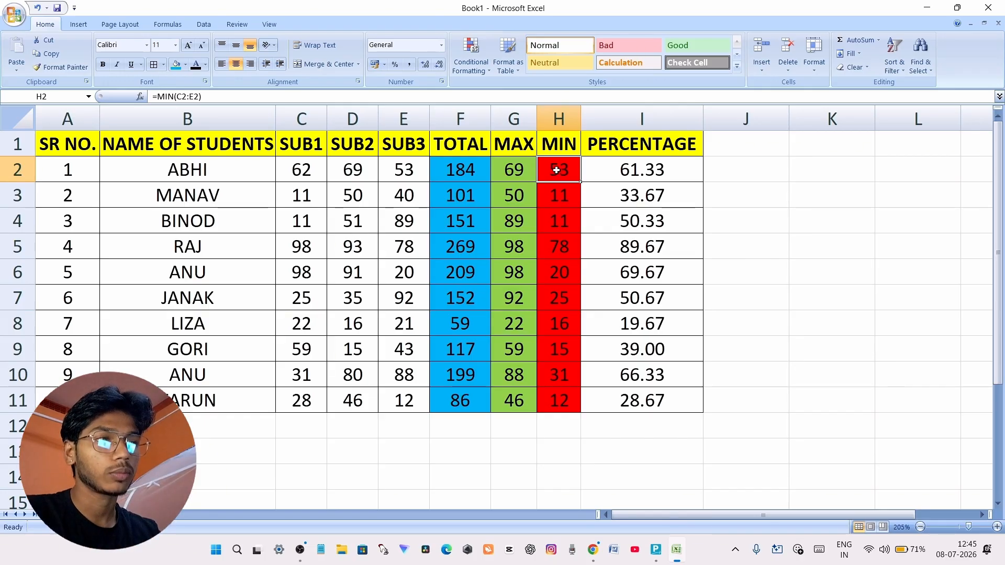
left_click(607, 166)
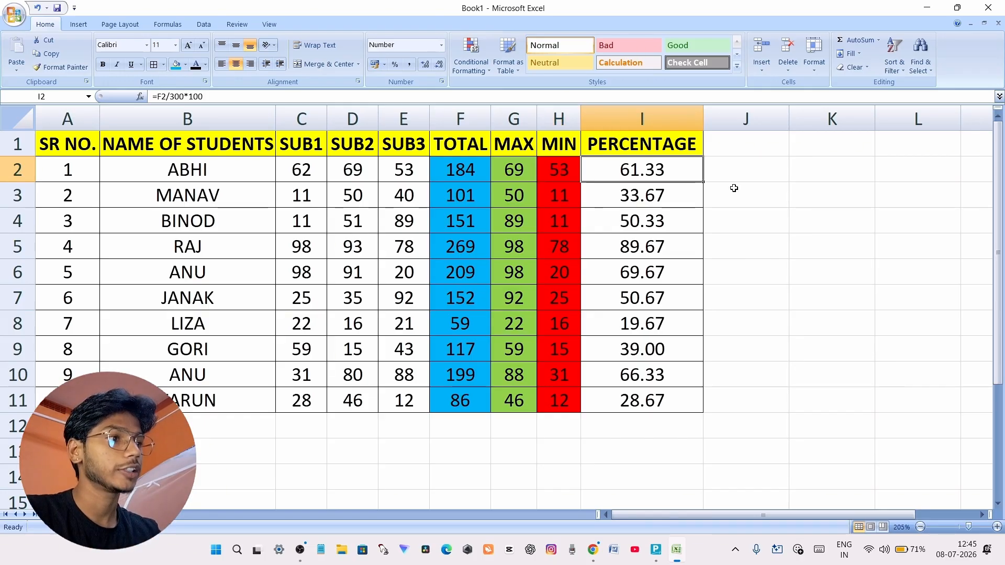
Enter the general percentage formula =TOTAL/FULLMARKS*100 in cell J2 beside the marksheet
left_click(738, 167)
double_click(738, 167)
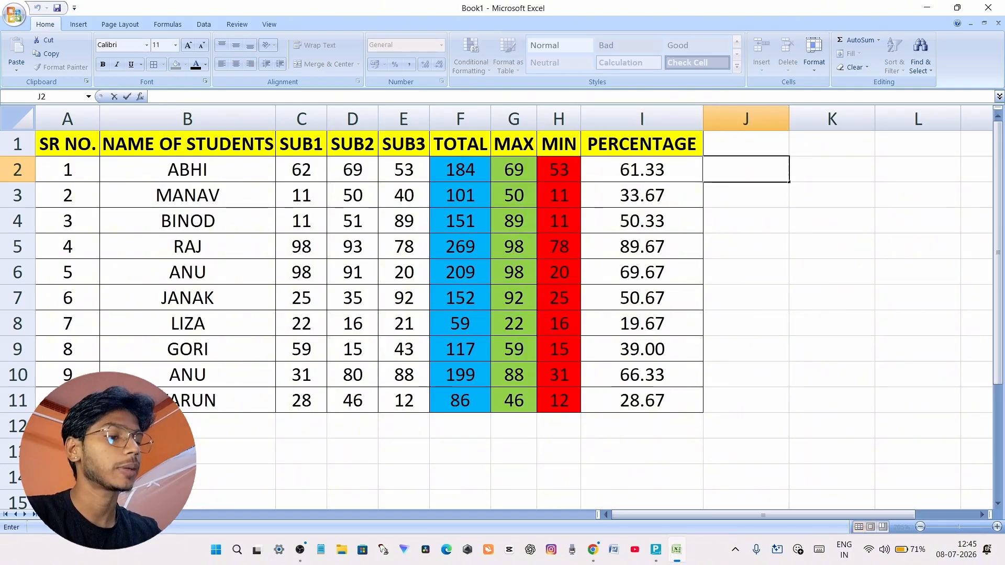
type("=")
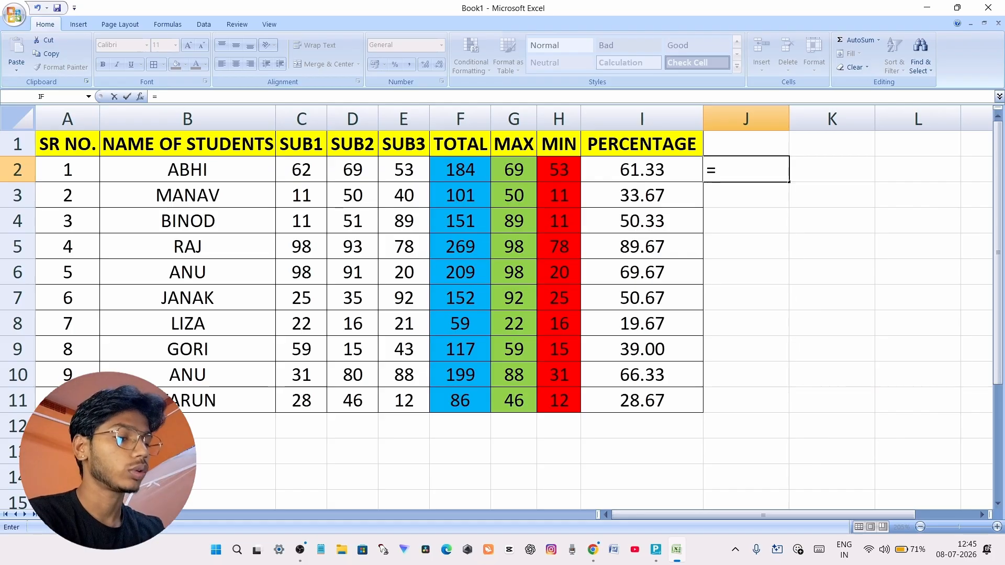
type("TOTAL")
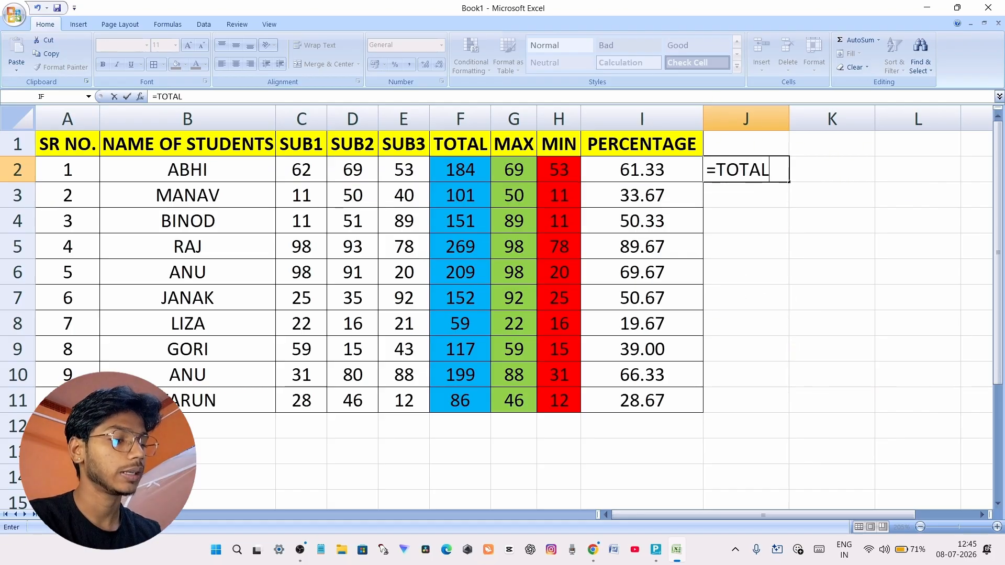
type("/")
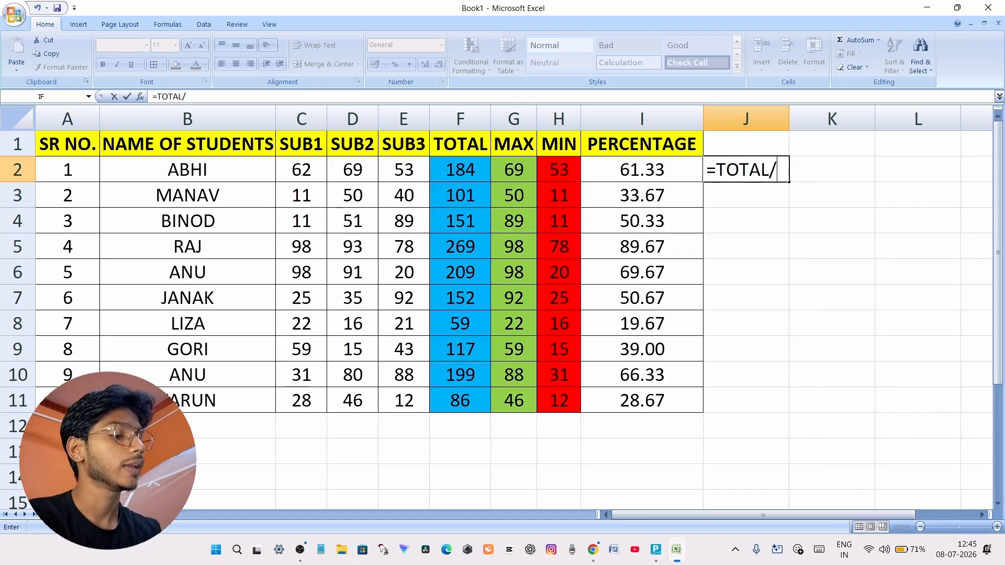
type("FUL")
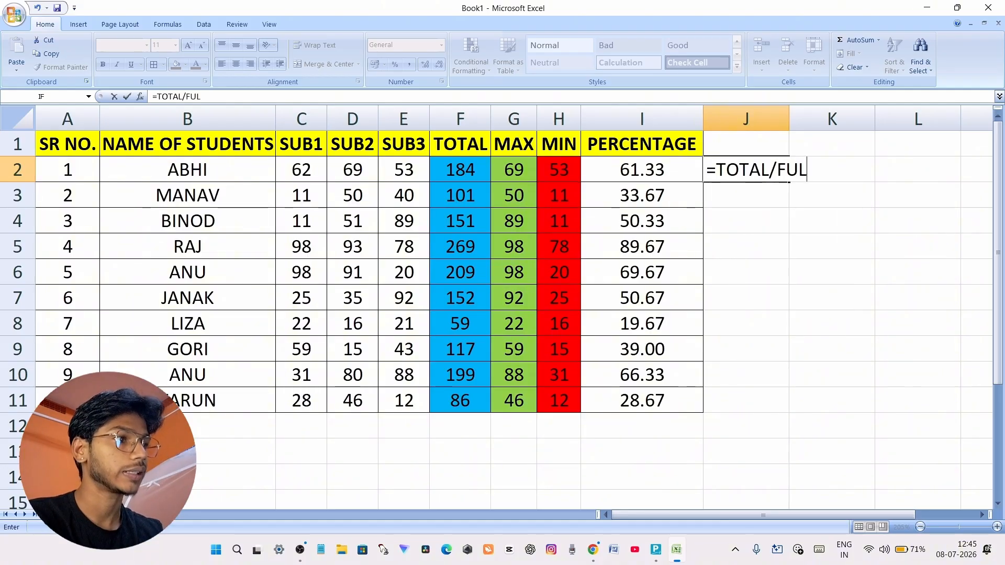
type("LMAR")
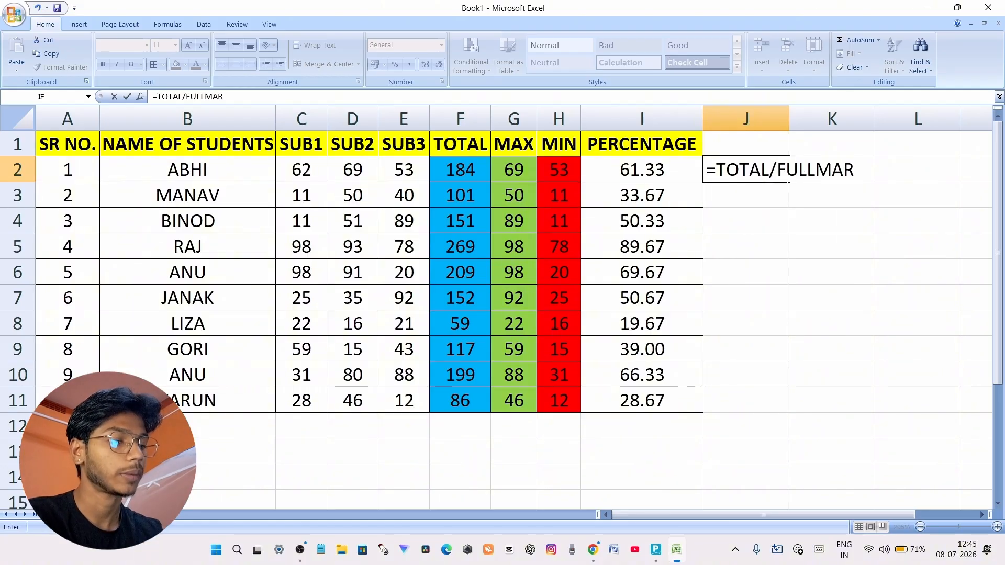
type("KS")
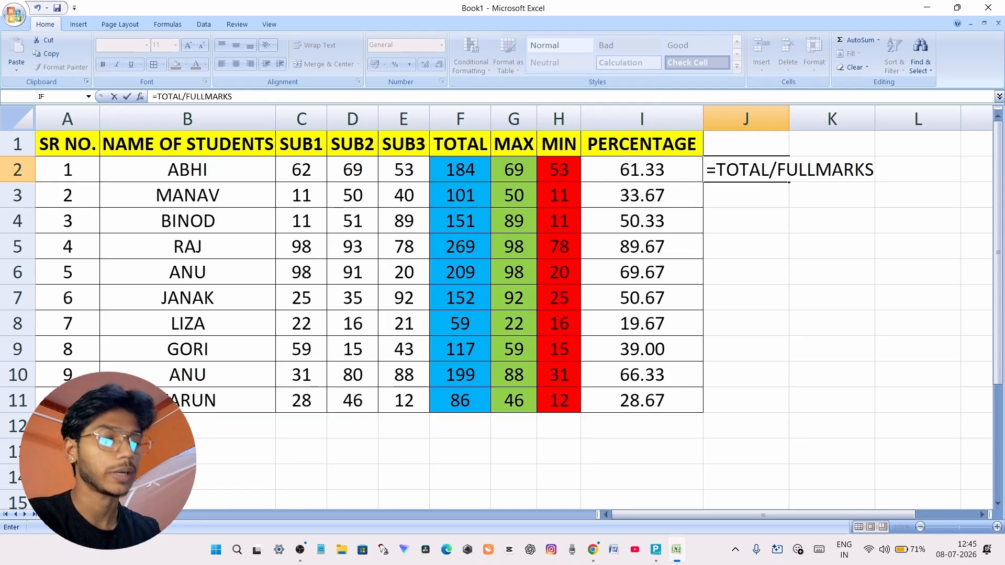
type("*")
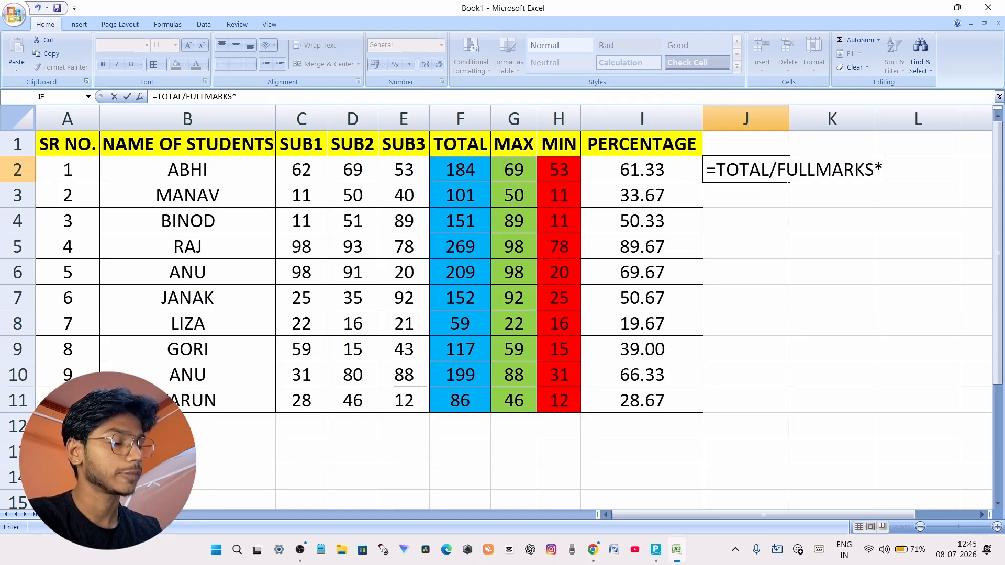
type("100")
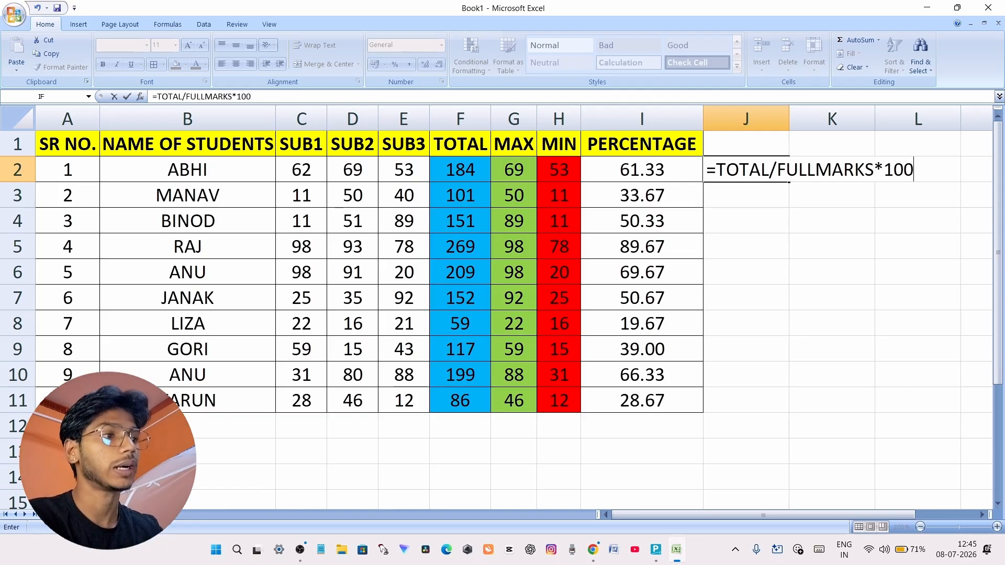
left_click(838, 194)
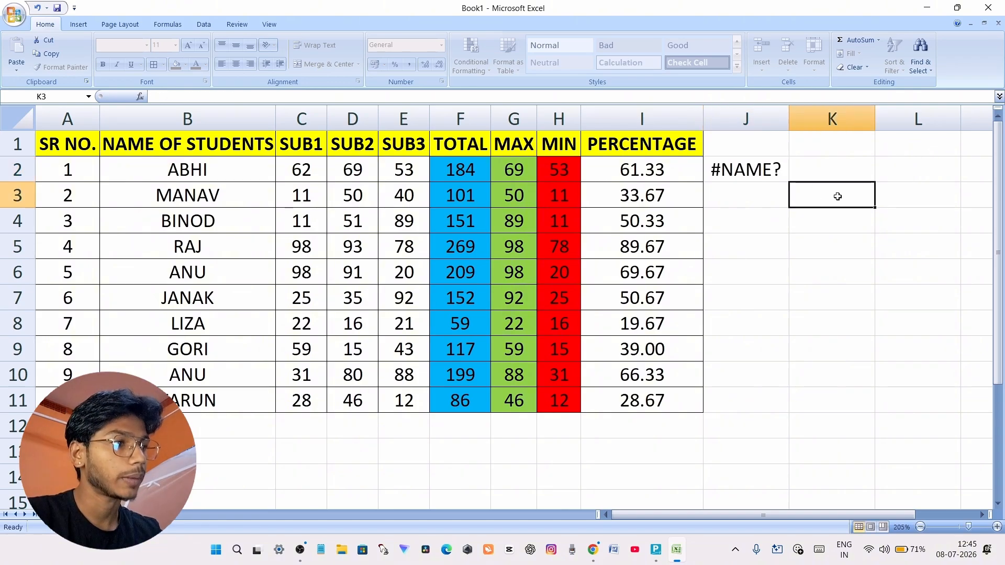
Delete the entire formula text from cell J2 and leave the cell empty
left_click(754, 178)
double_click(754, 178)
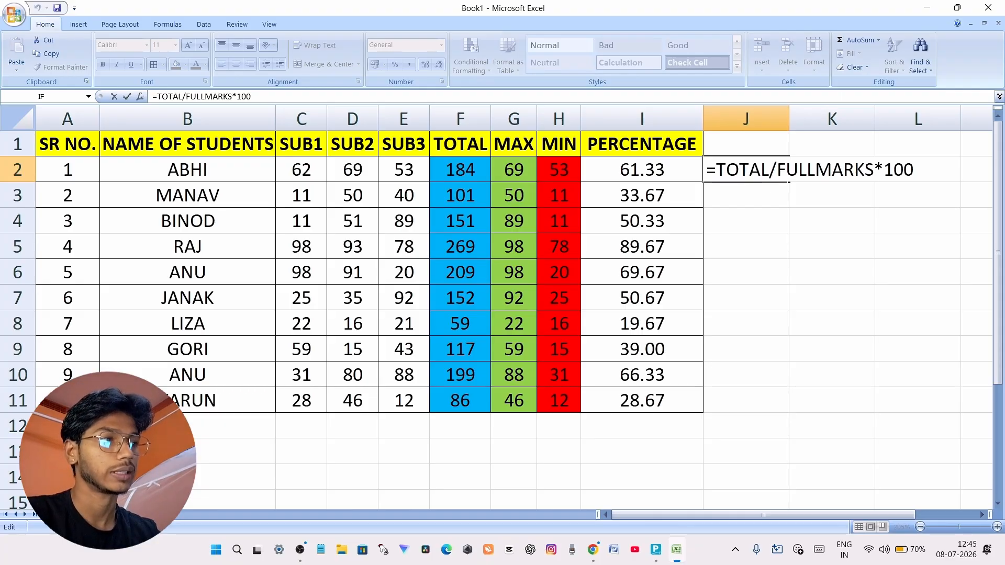
left_click_drag(707, 170, 914, 170)
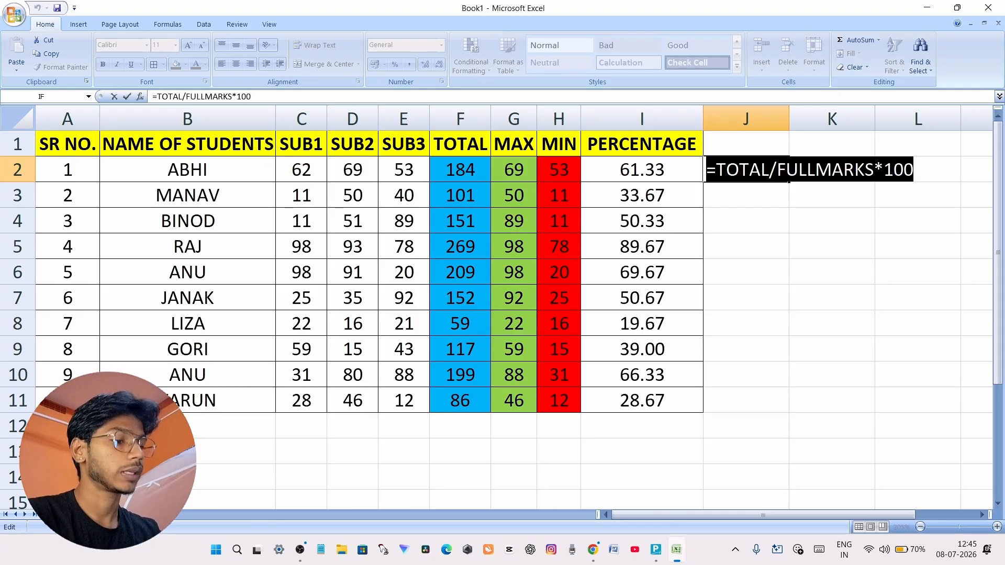
key("BackSpace")
left_click(813, 230)
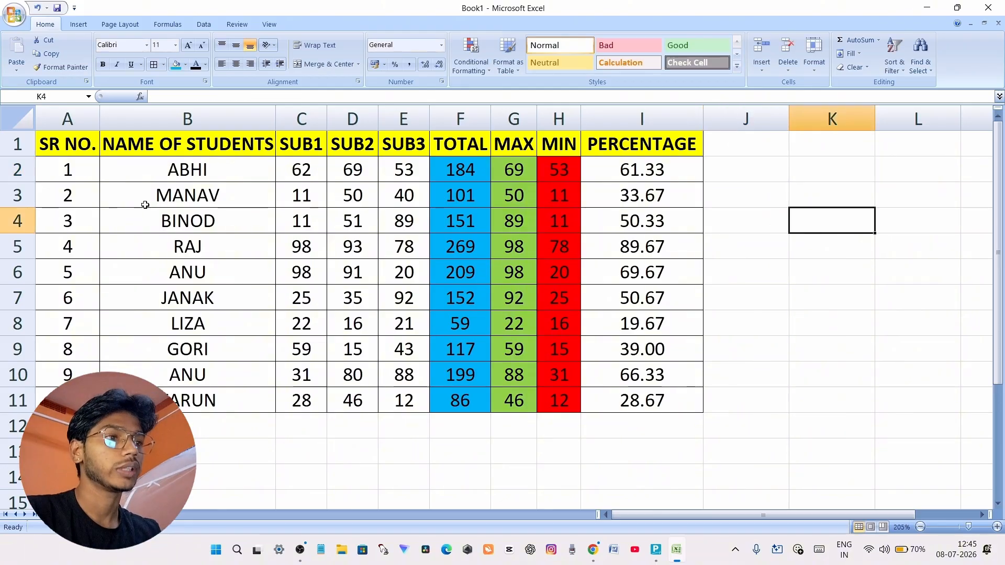